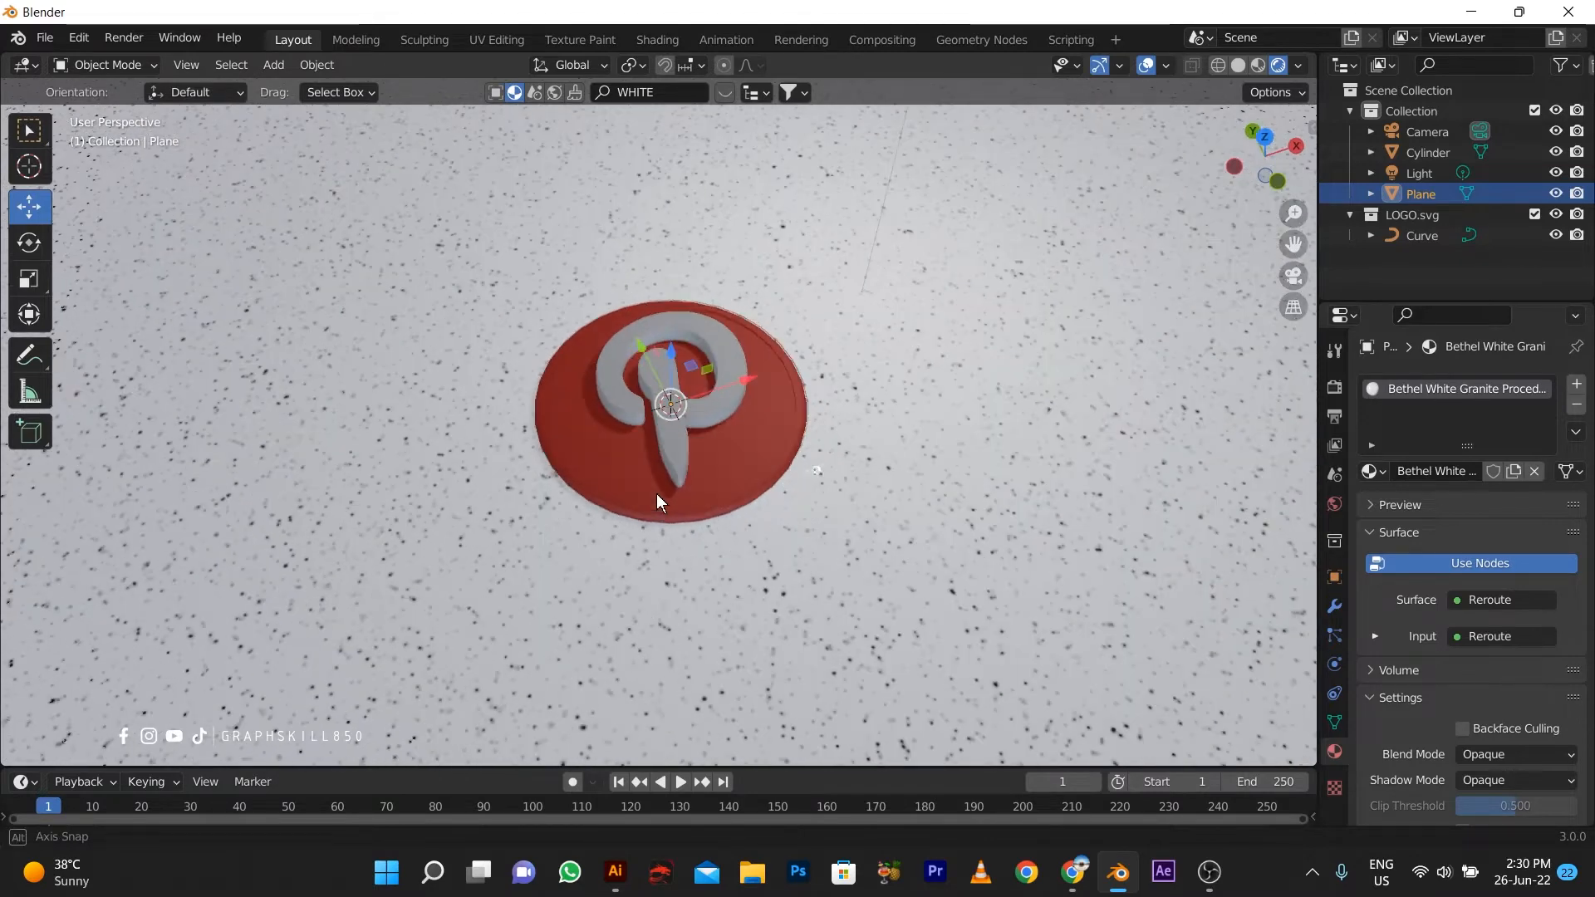
Step: Switch to Illustrator and open the Pinterest logo image d3d175e560ae133f1ed5cd4ec173751a from the Downloads folder
click(1565, 13)
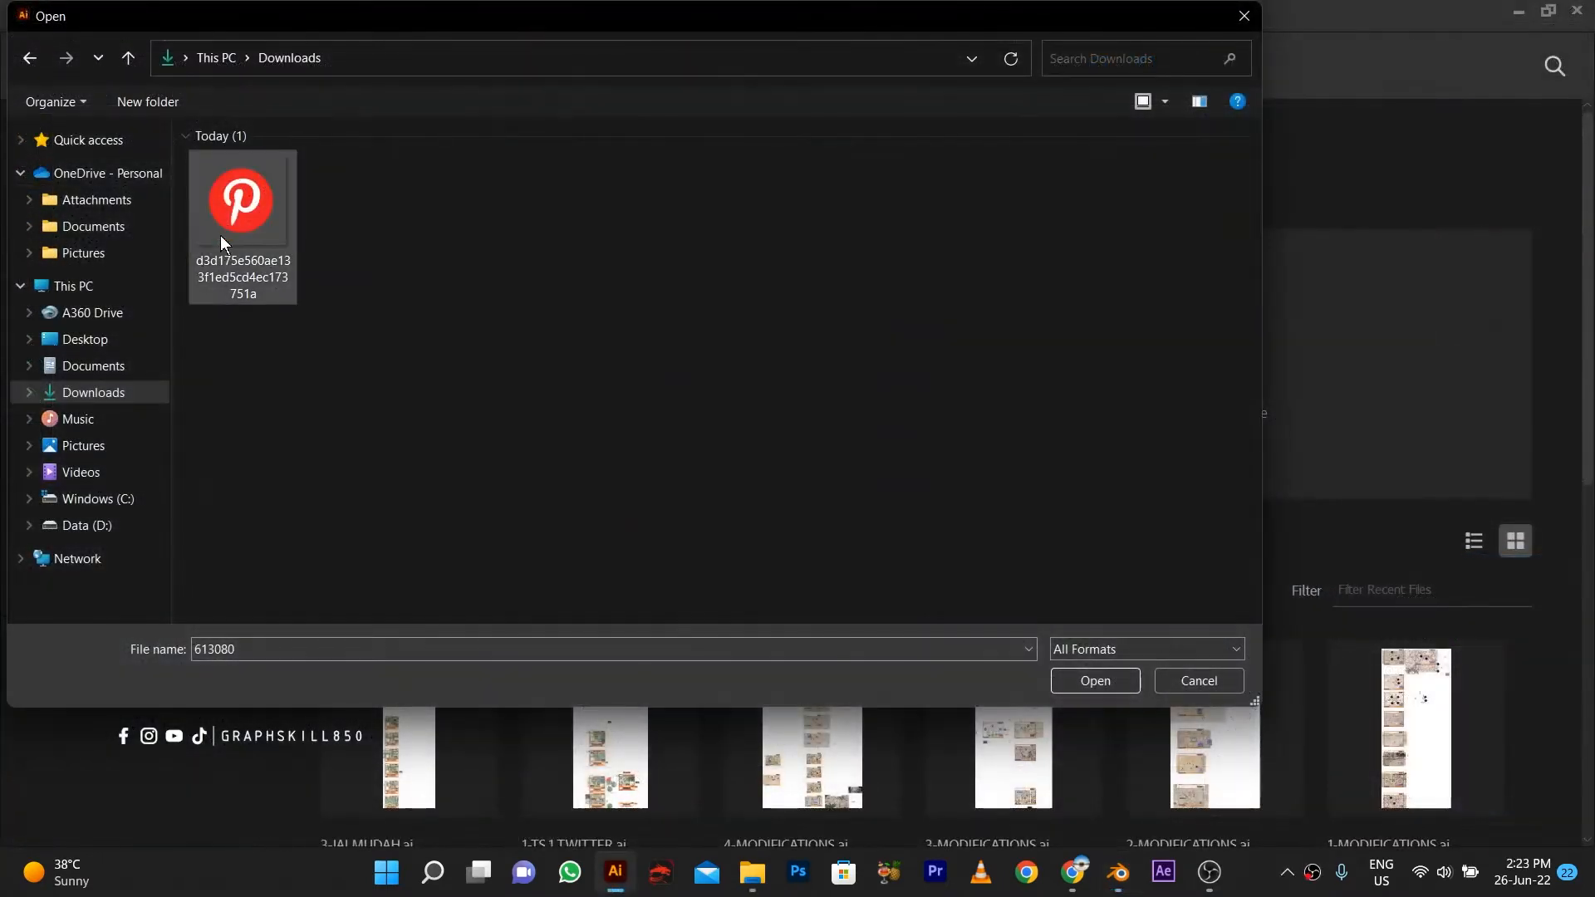
double_click(242, 221)
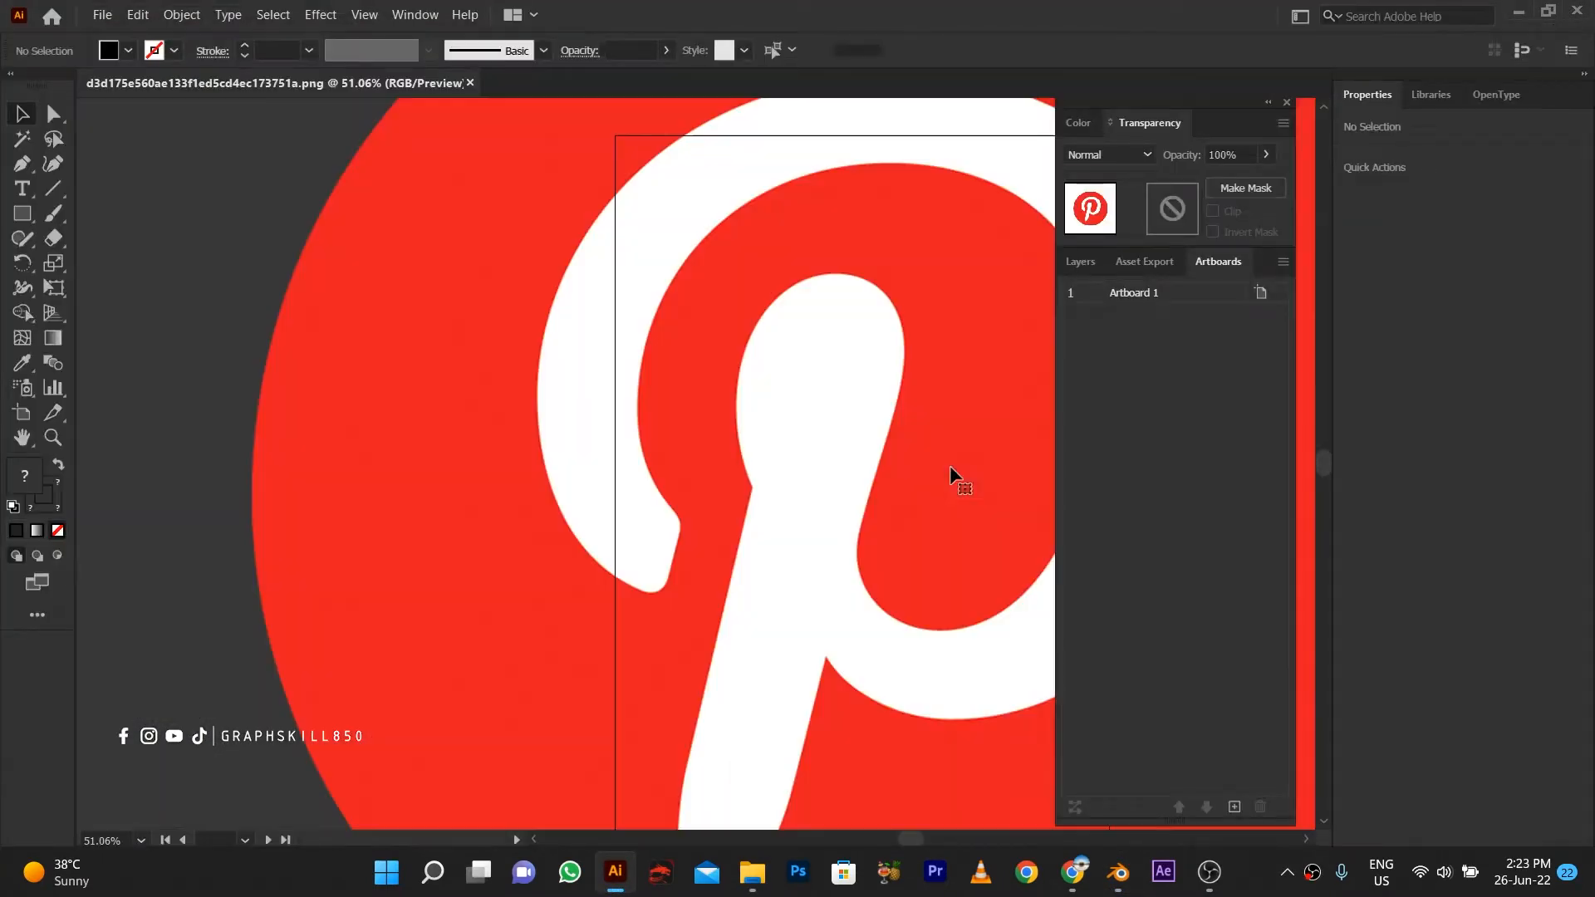
Step: Scale the logo image down proportionally about its centre to about 262.5 mm square
click(950, 469)
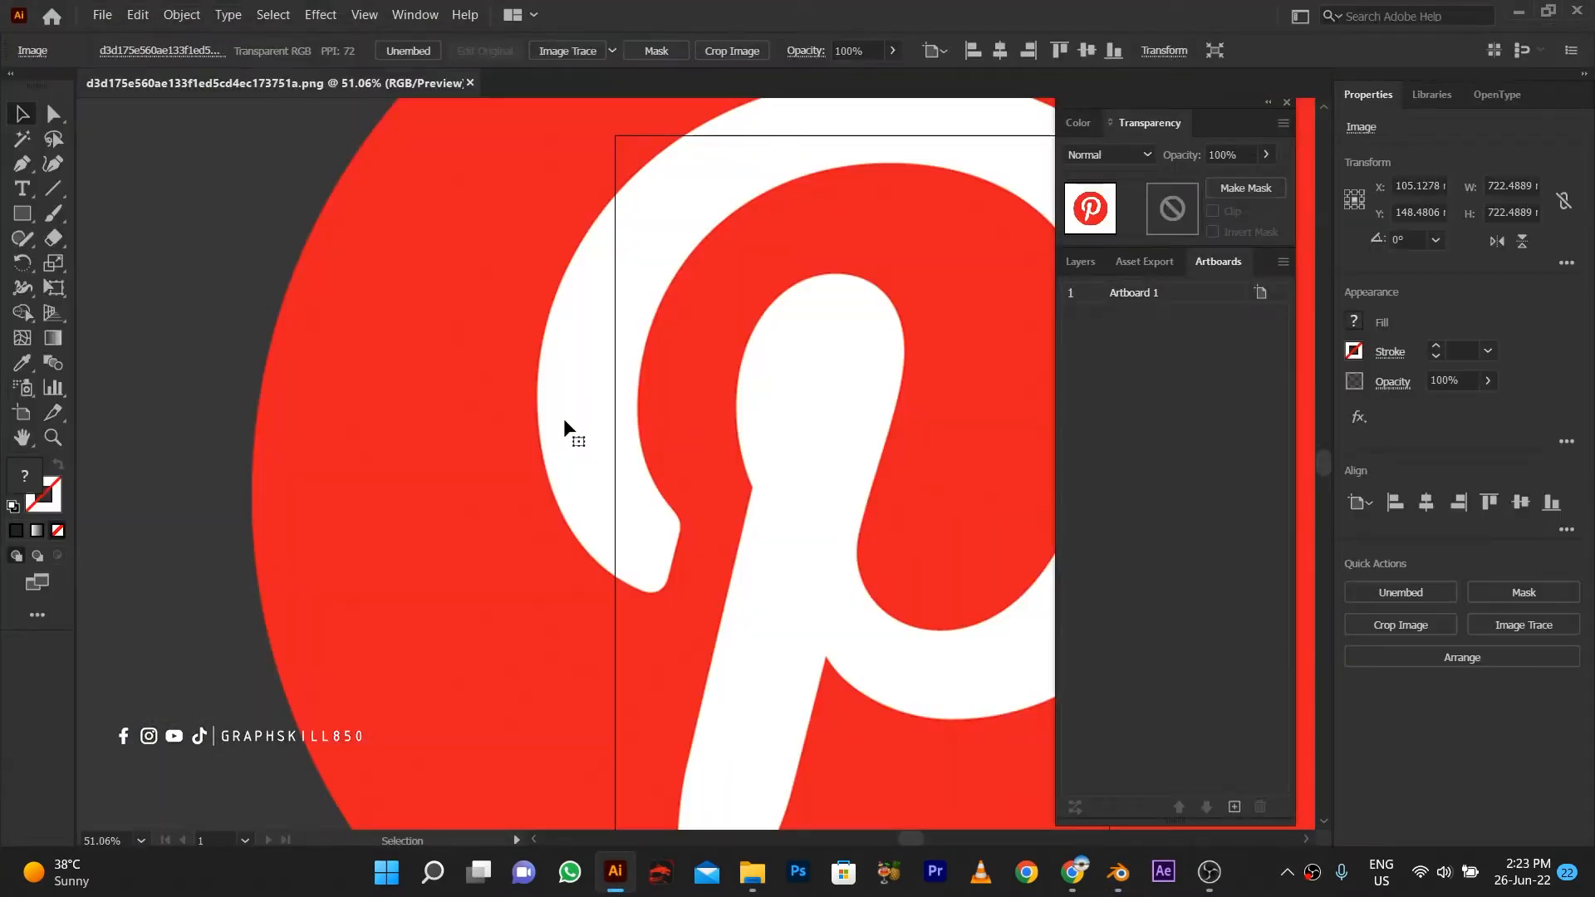
alt+scroll(565, 428, down, 4)
drag(847, 227, 721, 324)
key(ctrl+z)
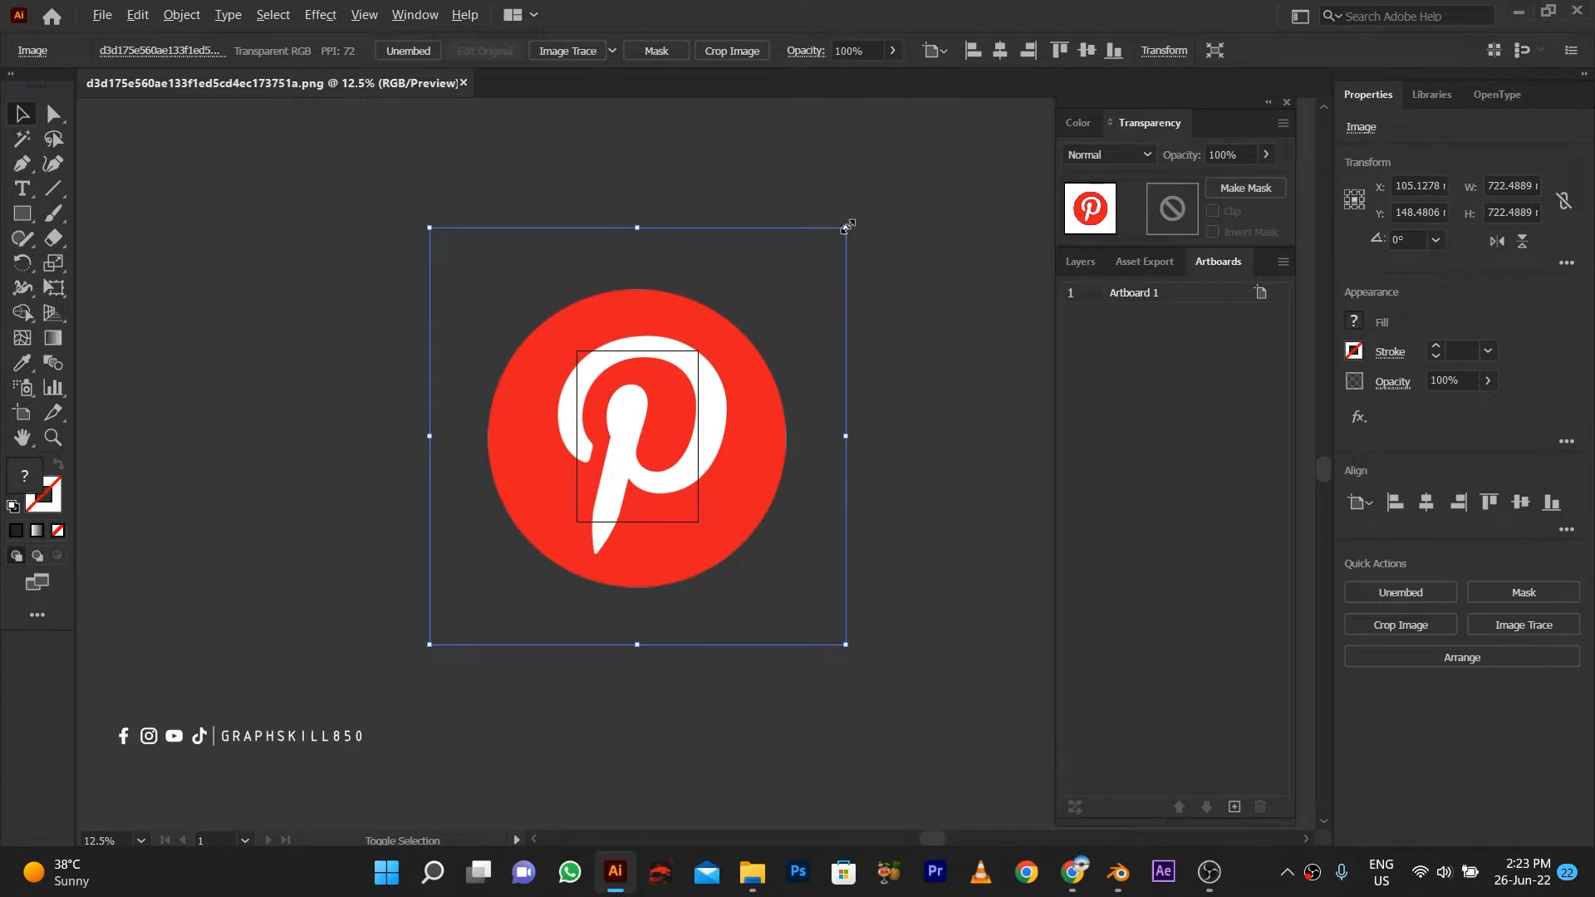
drag(847, 227, 755, 360)
alt+scroll(756, 360, up, 4)
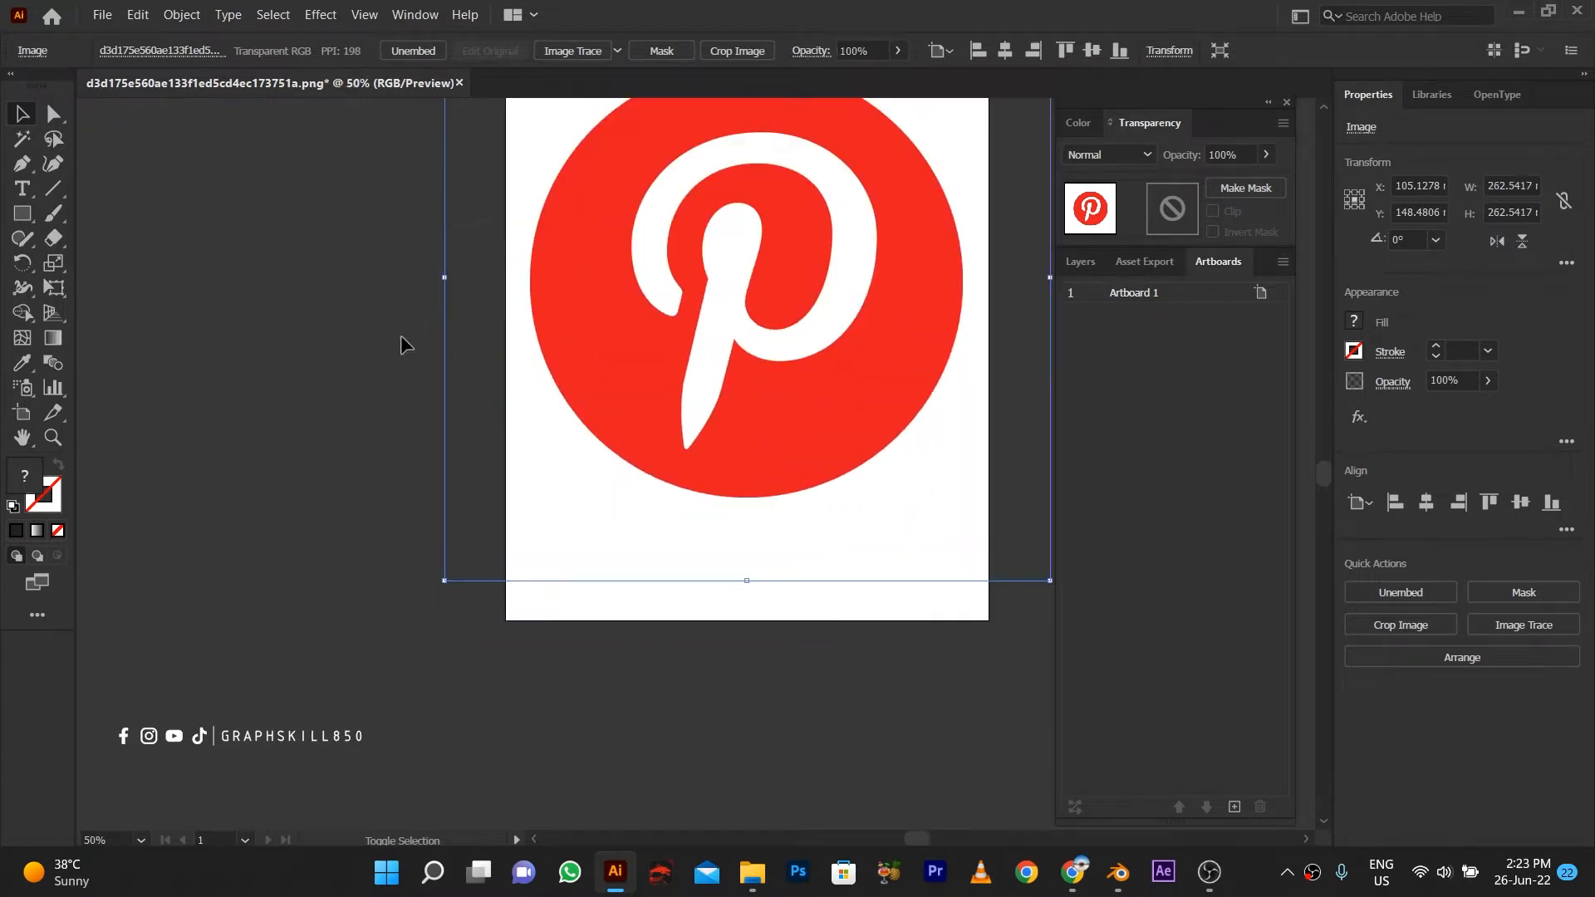
alt+scroll(401, 344, down, 2)
alt+scroll(463, 125, up, 1)
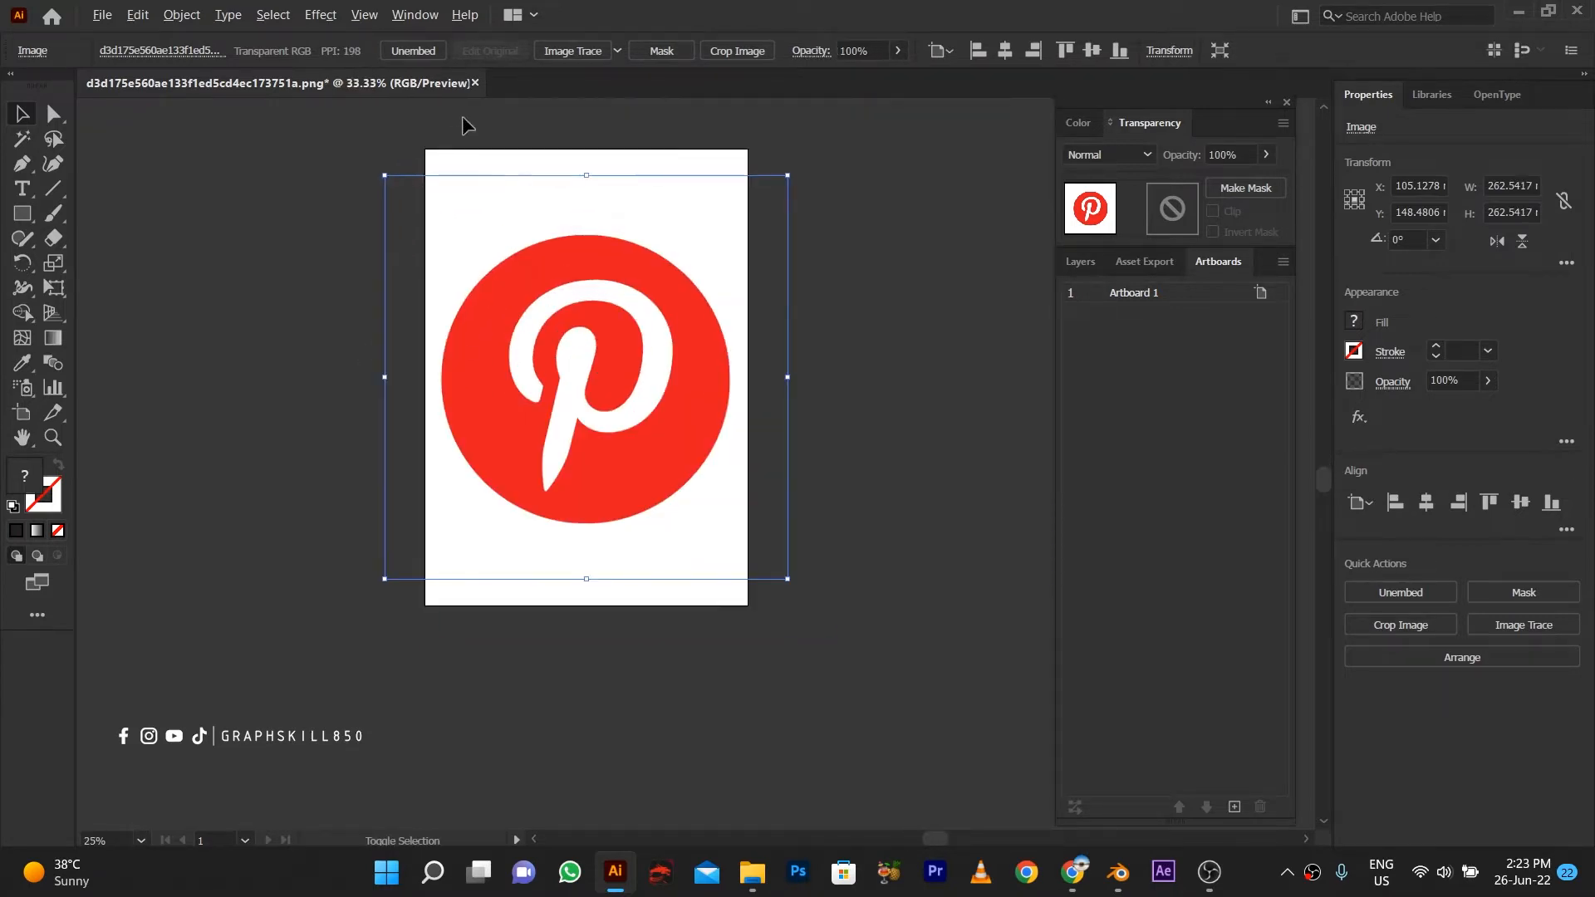
Step: Trace the logo image with the Low Fidelity Photo preset and expand the tracing into vector paths
click(617, 51)
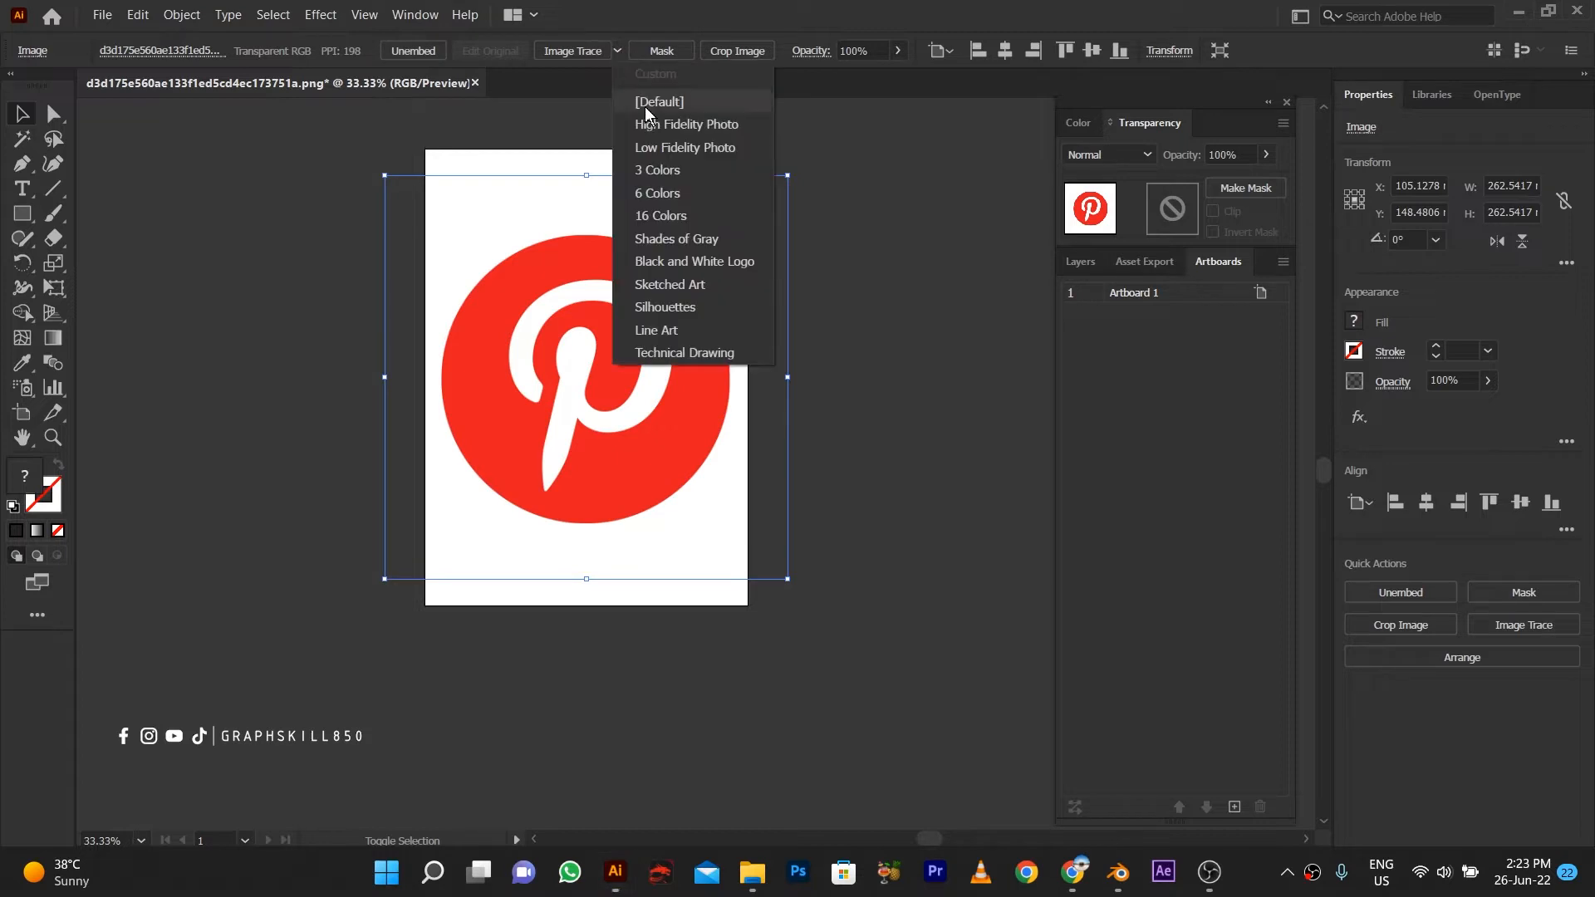
click(720, 155)
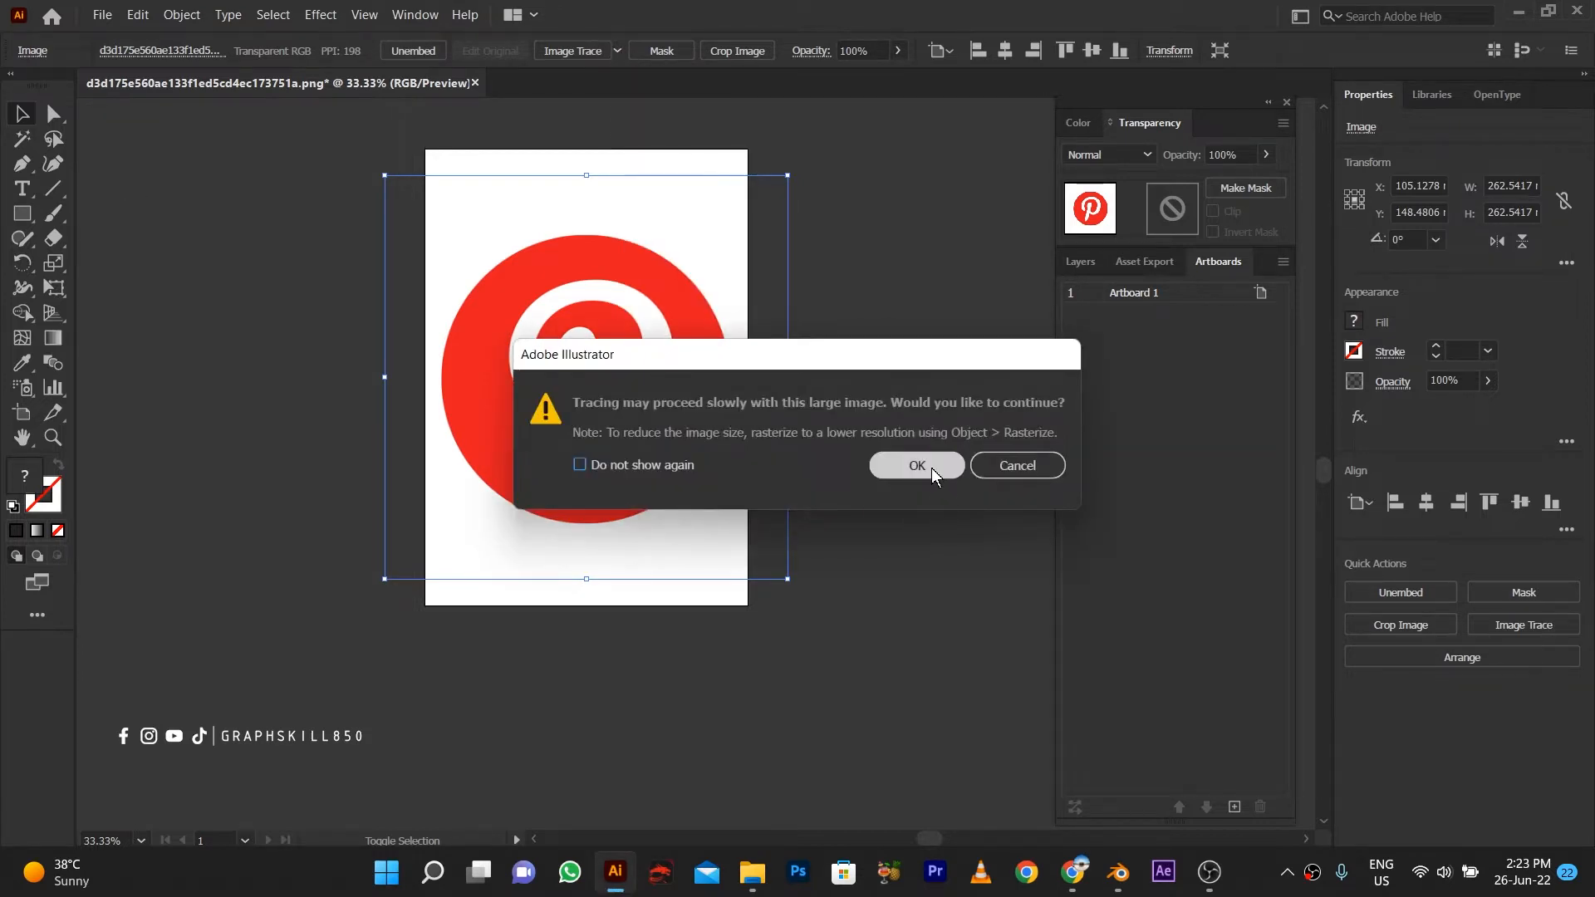
click(918, 467)
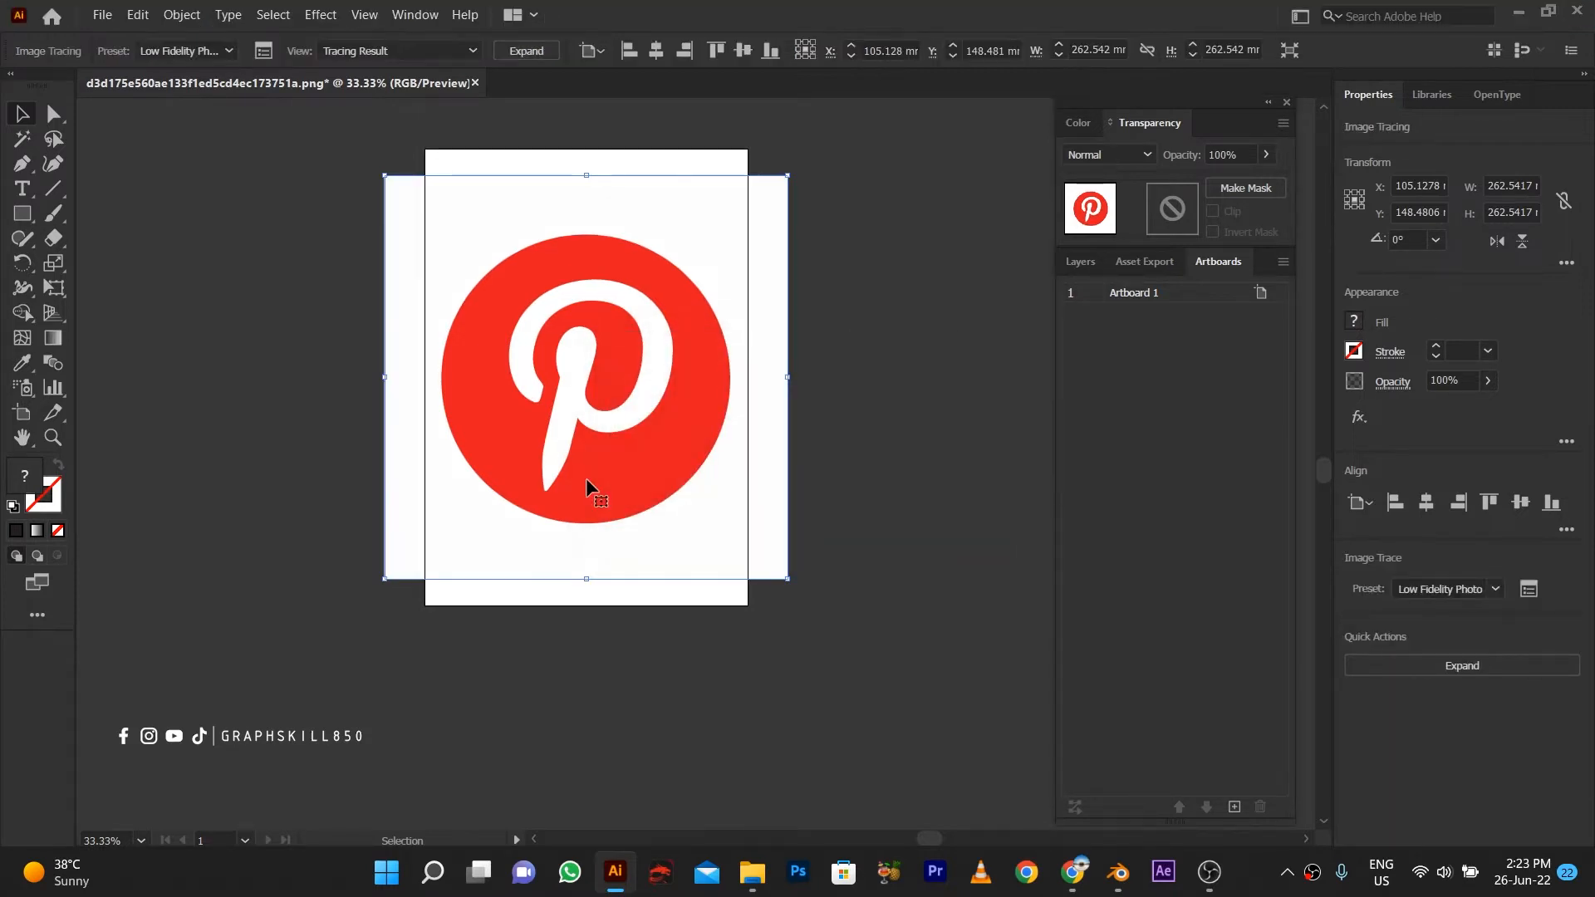
click(529, 52)
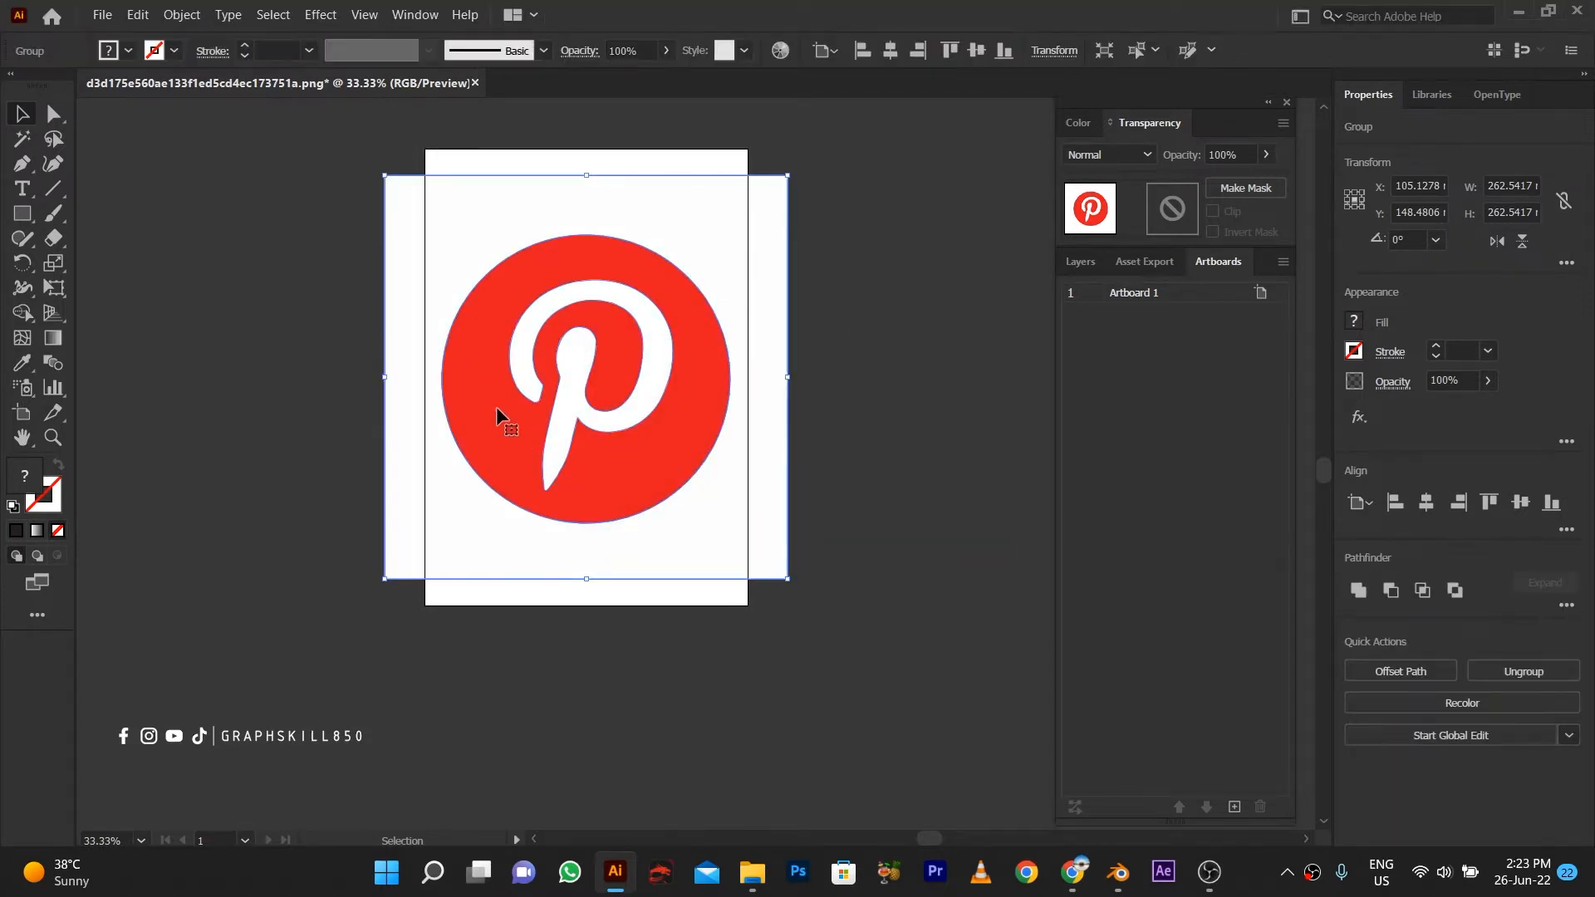
Step: Ungroup the traced paths and delete the white background and the red circle
key(ctrl+shift+g)
click(249, 524)
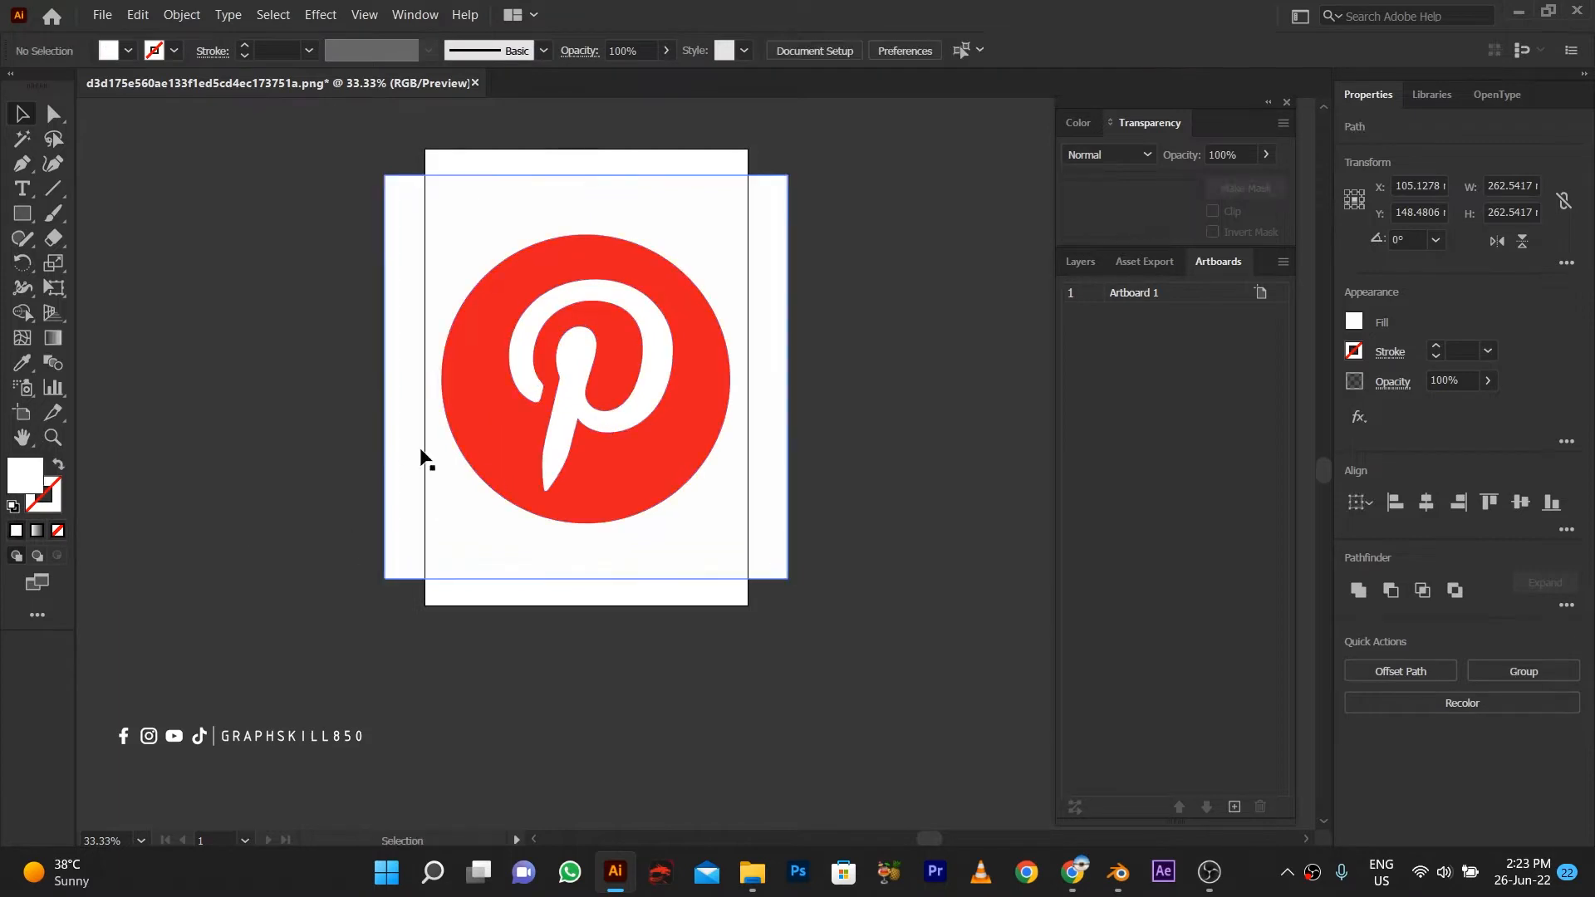
click(421, 450)
key(Delete)
click(487, 427)
key(Delete)
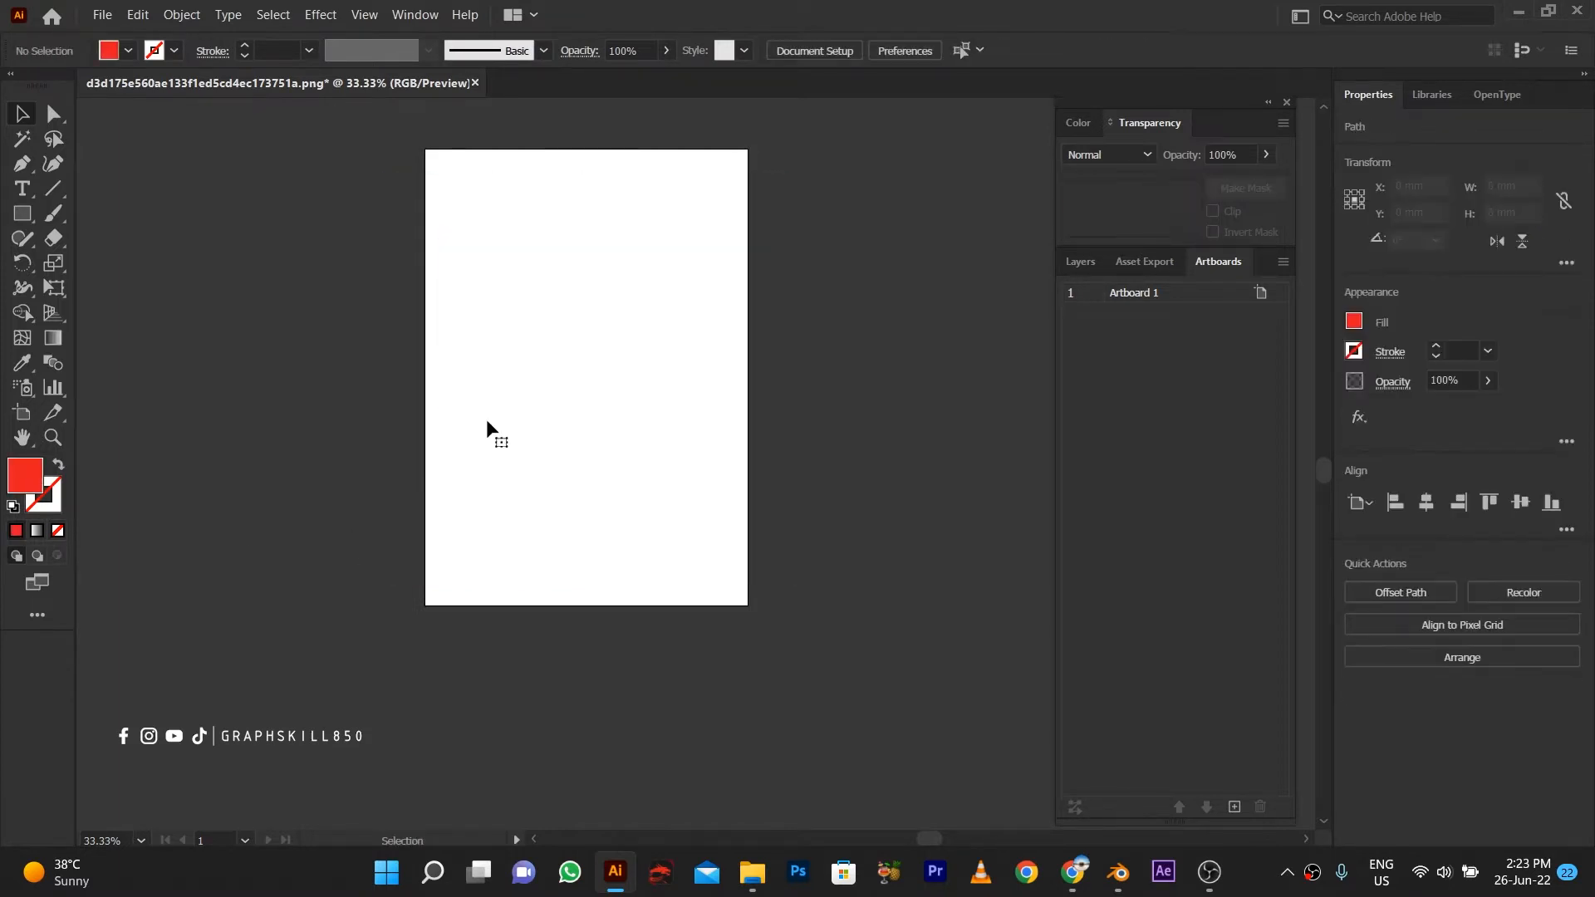
Step: Change the fill colour of the remaining white P shape to a muted reddish brown
click(573, 405)
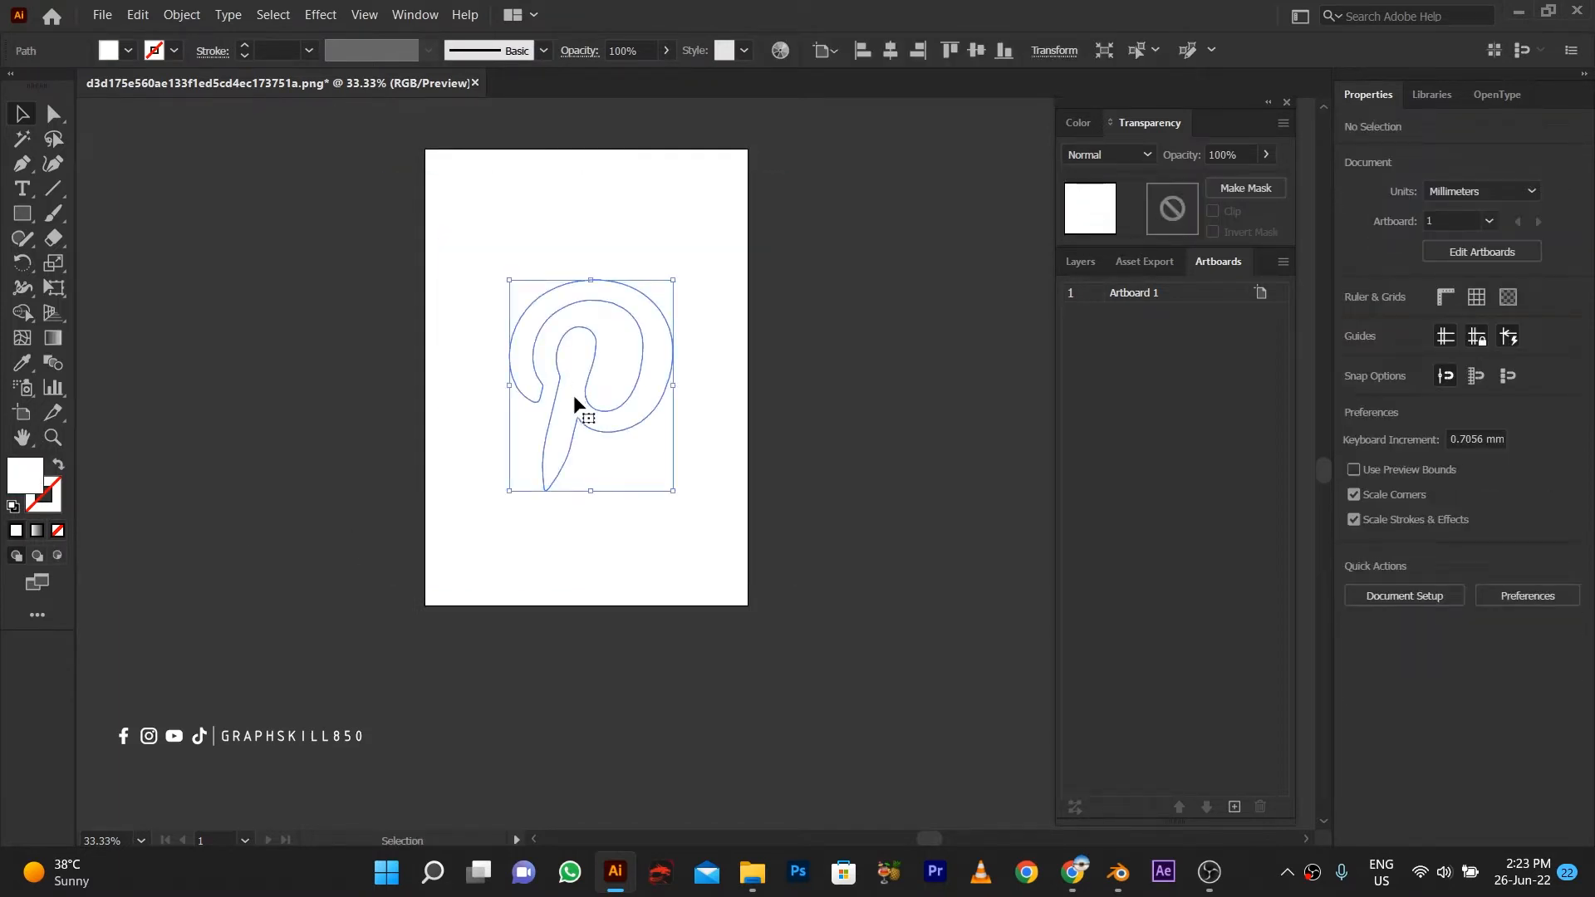
click(129, 51)
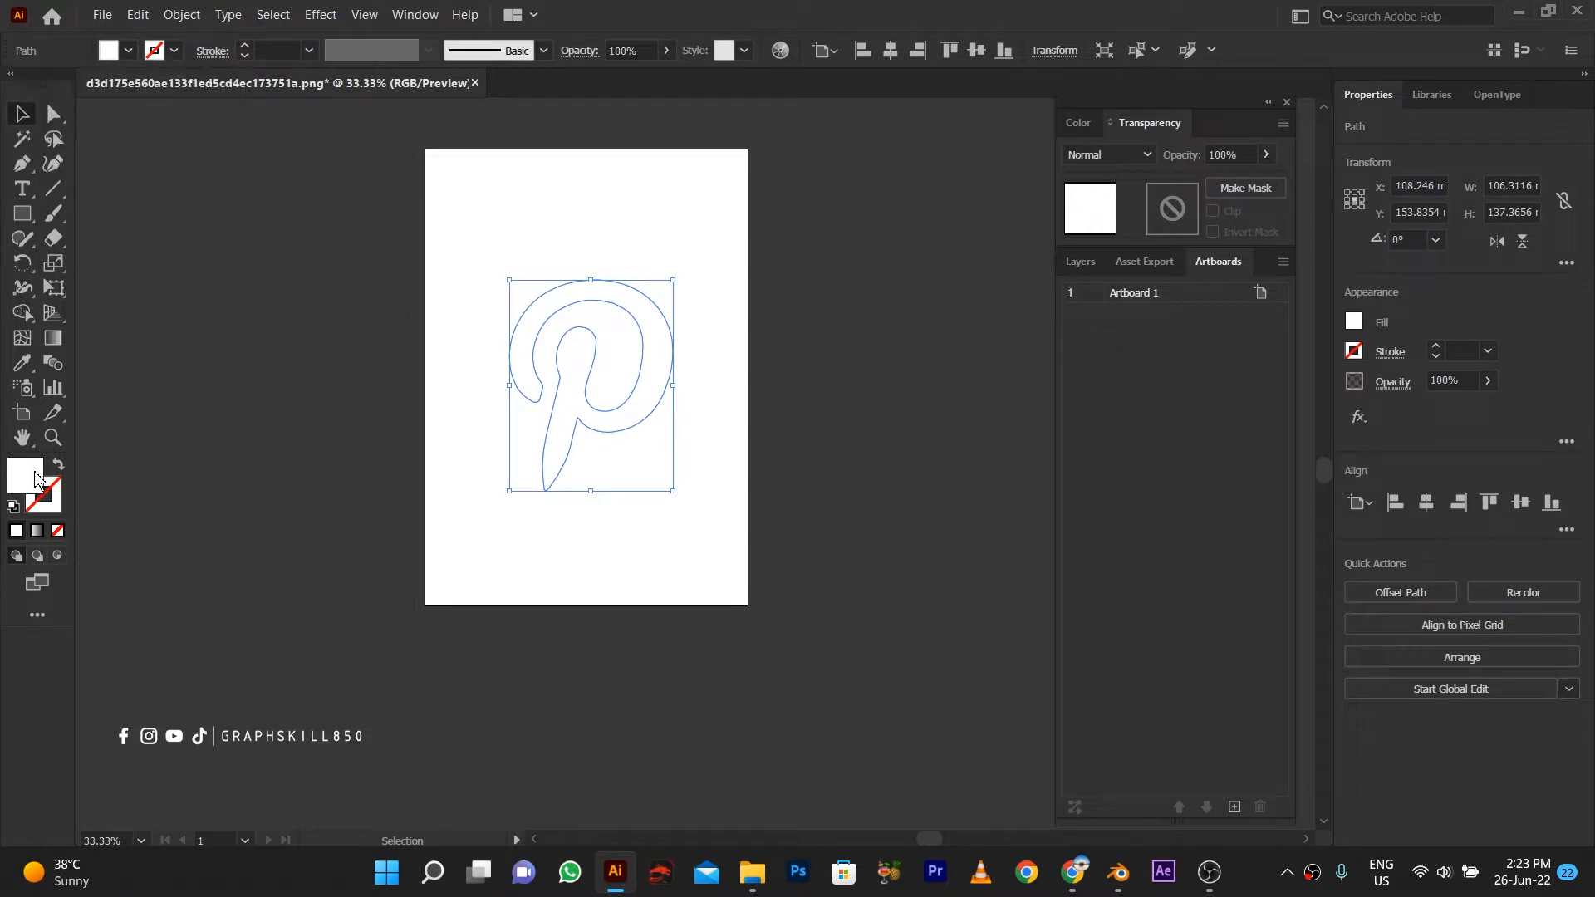
double_click(32, 477)
text(C14848)
click(1078, 447)
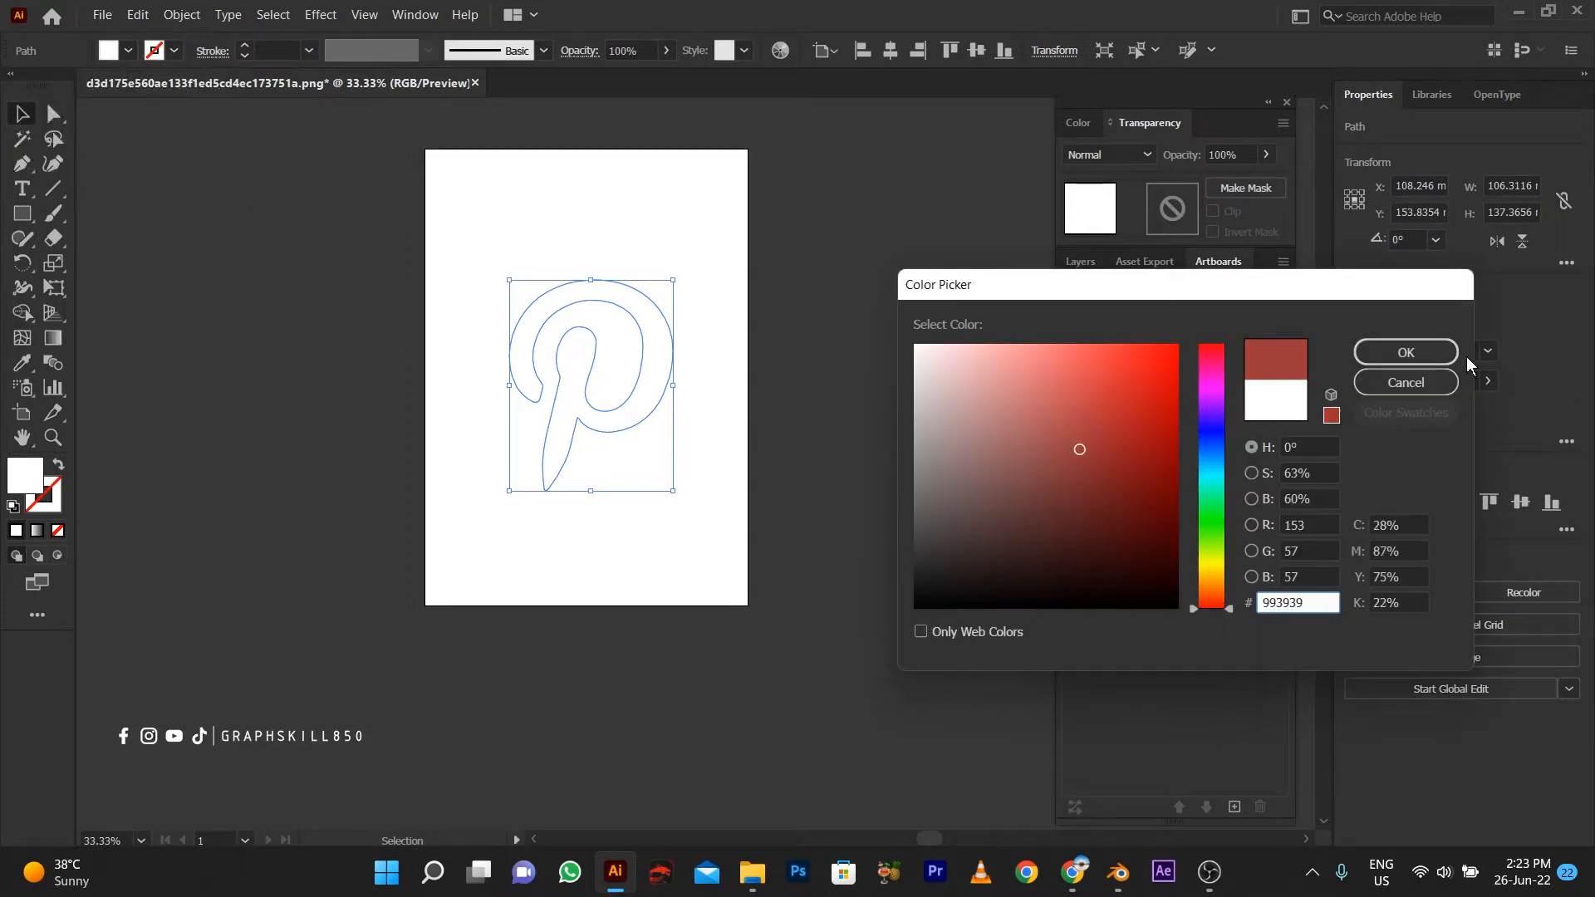
click(972, 476)
click(1379, 359)
click(509, 633)
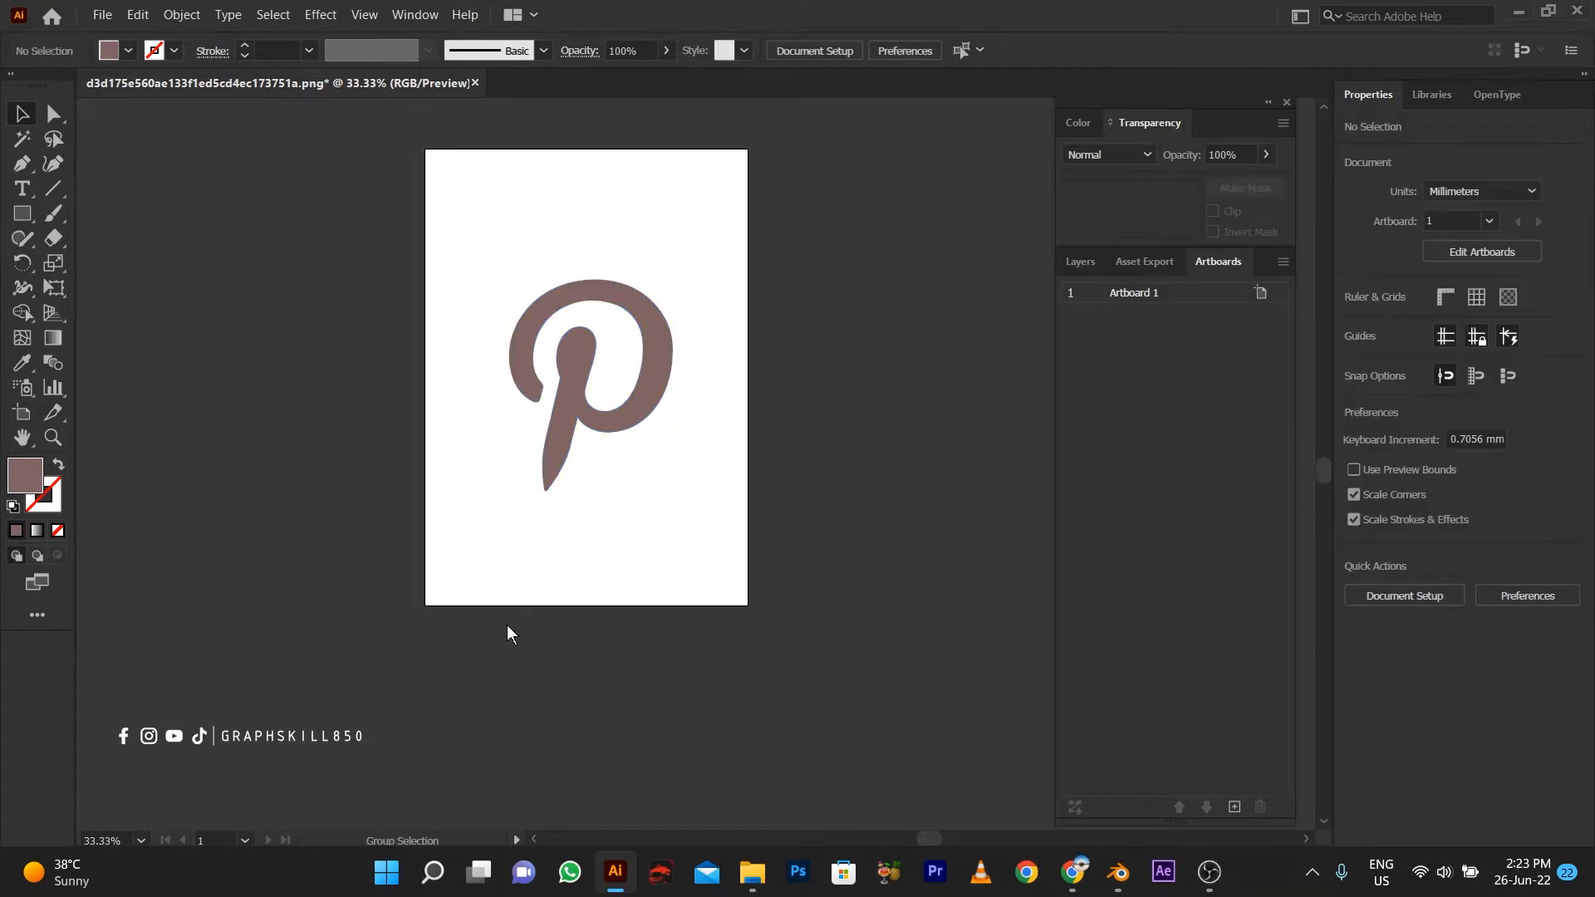
Step: Save a copy of the artwork as an SVG file named LOGO in Downloads, accepting the default SVG options
key(ctrl+alt+s)
click(231, 627)
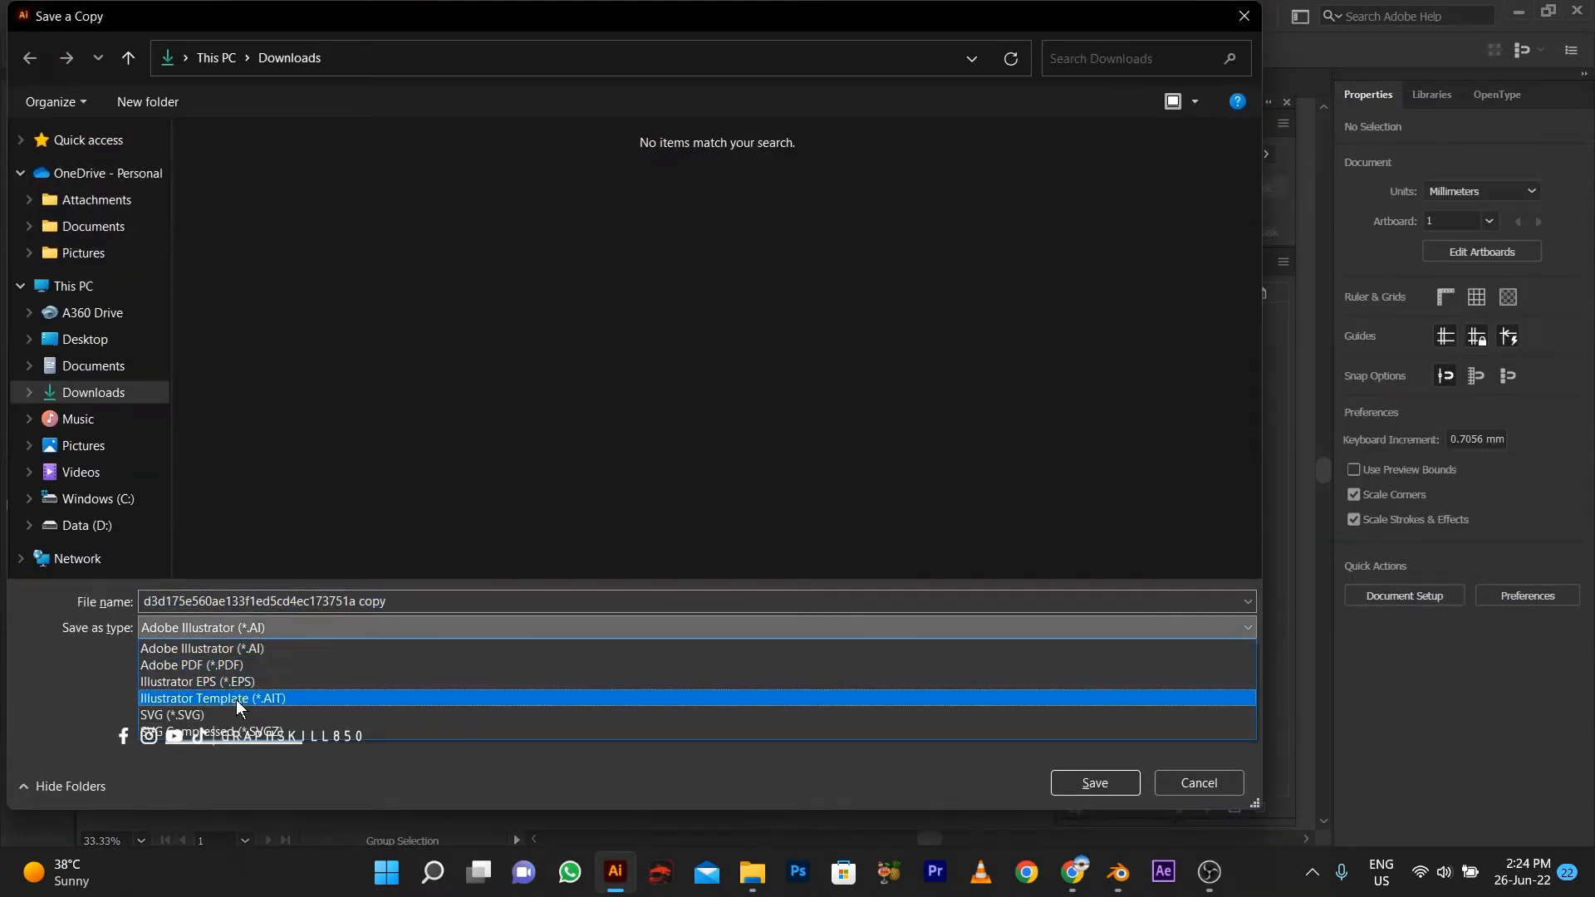
click(242, 715)
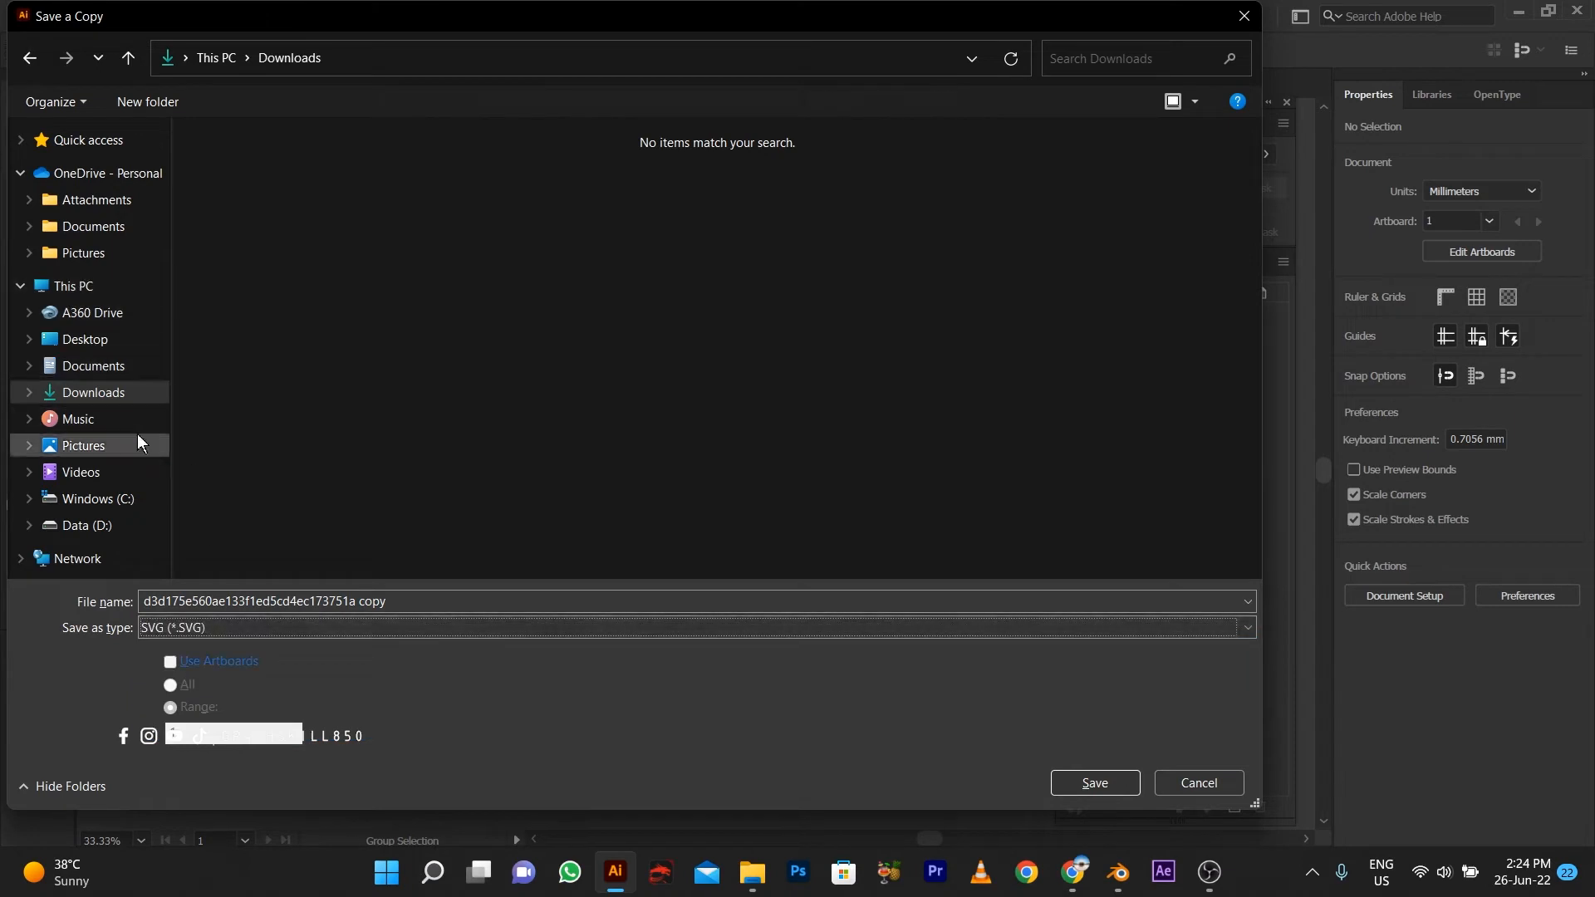
click(436, 605)
key(BackSpace)
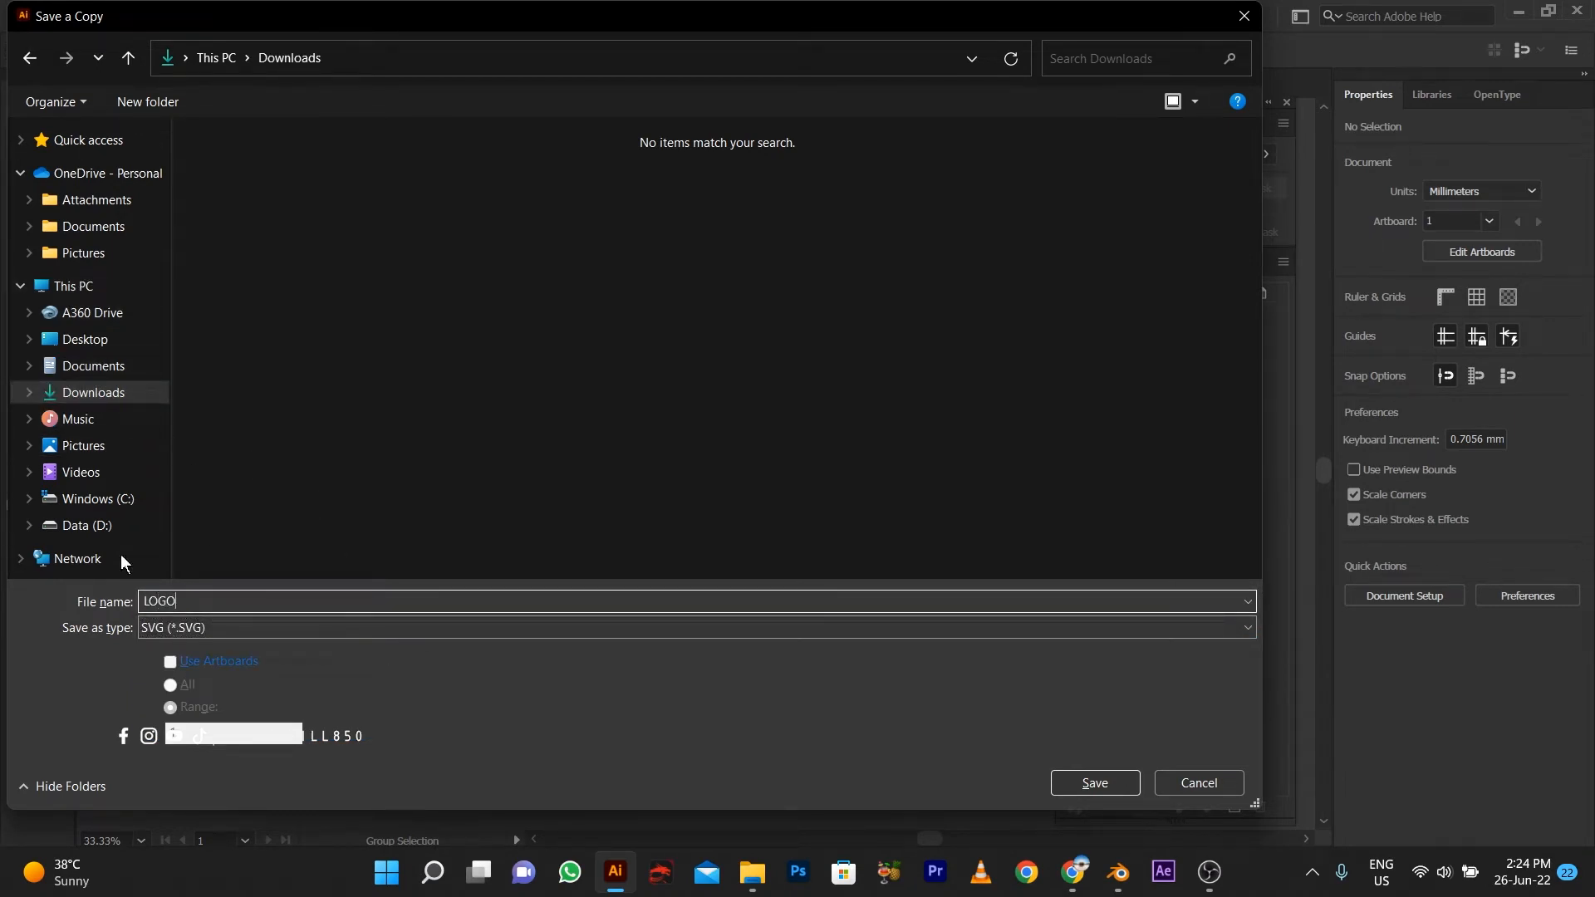
click(1085, 789)
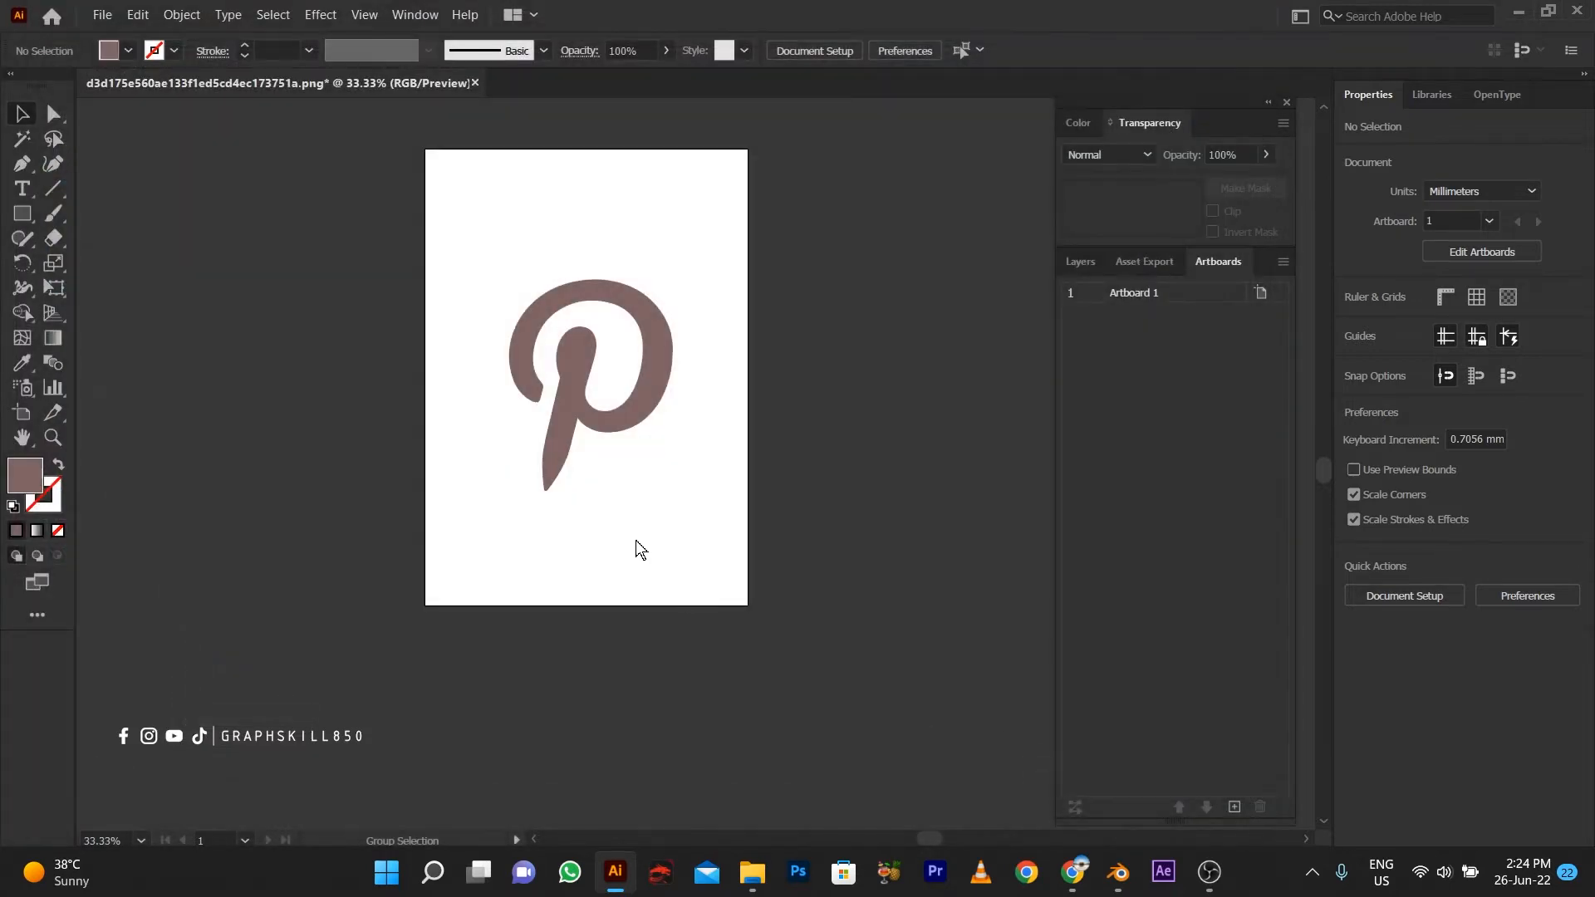
click(868, 496)
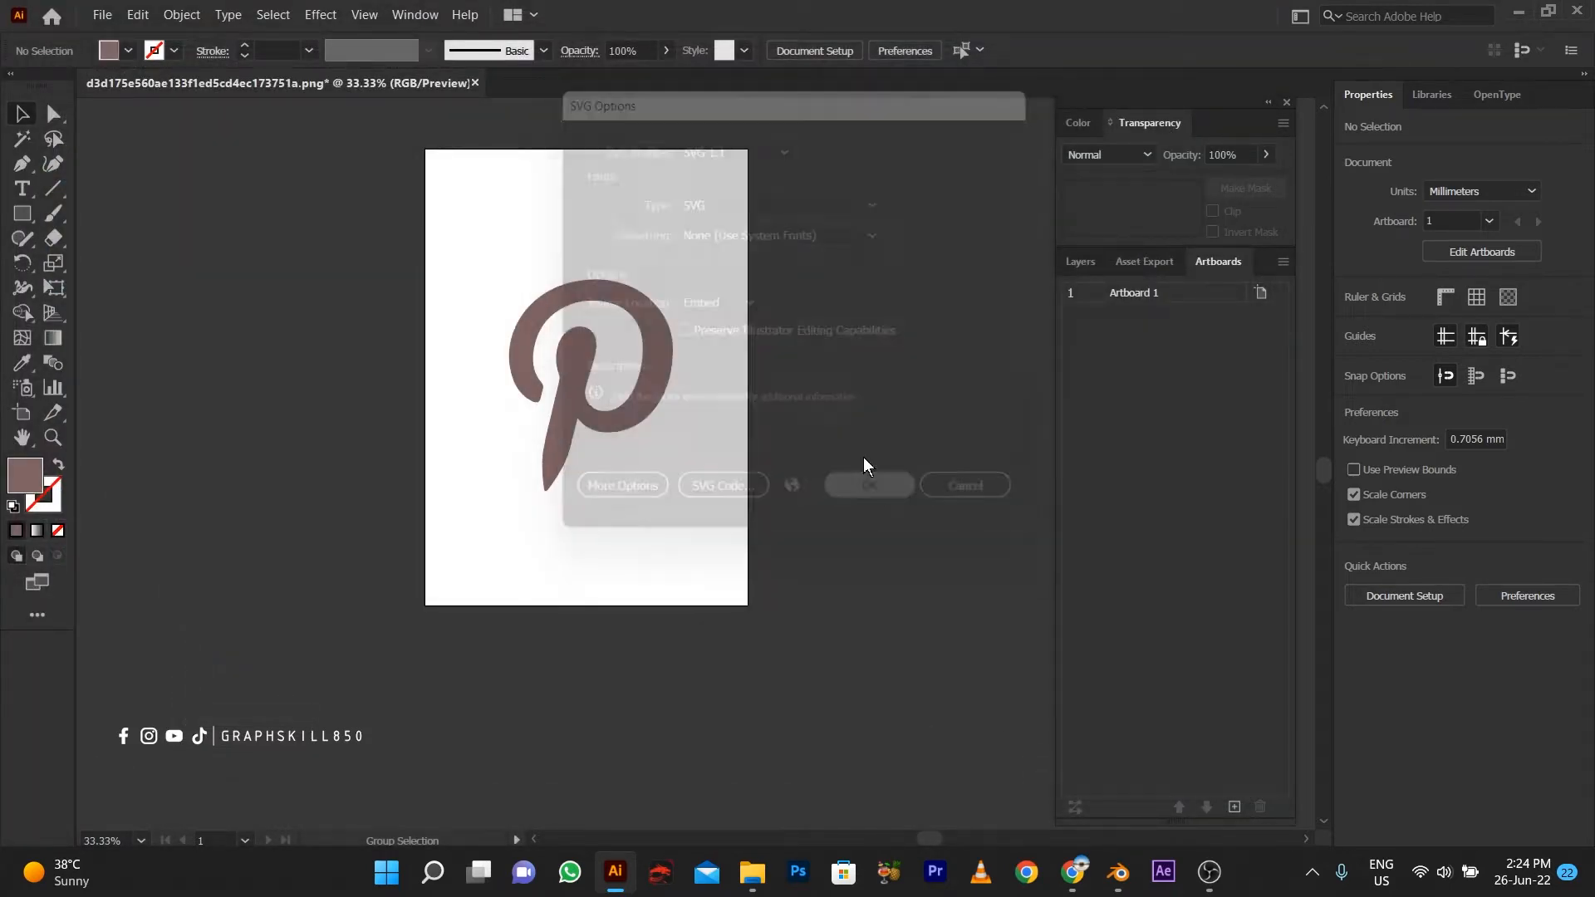
Step: Clear the open windows away and switch to the Blender session with the default scene, closing the extra Blender instance
click(1522, 13)
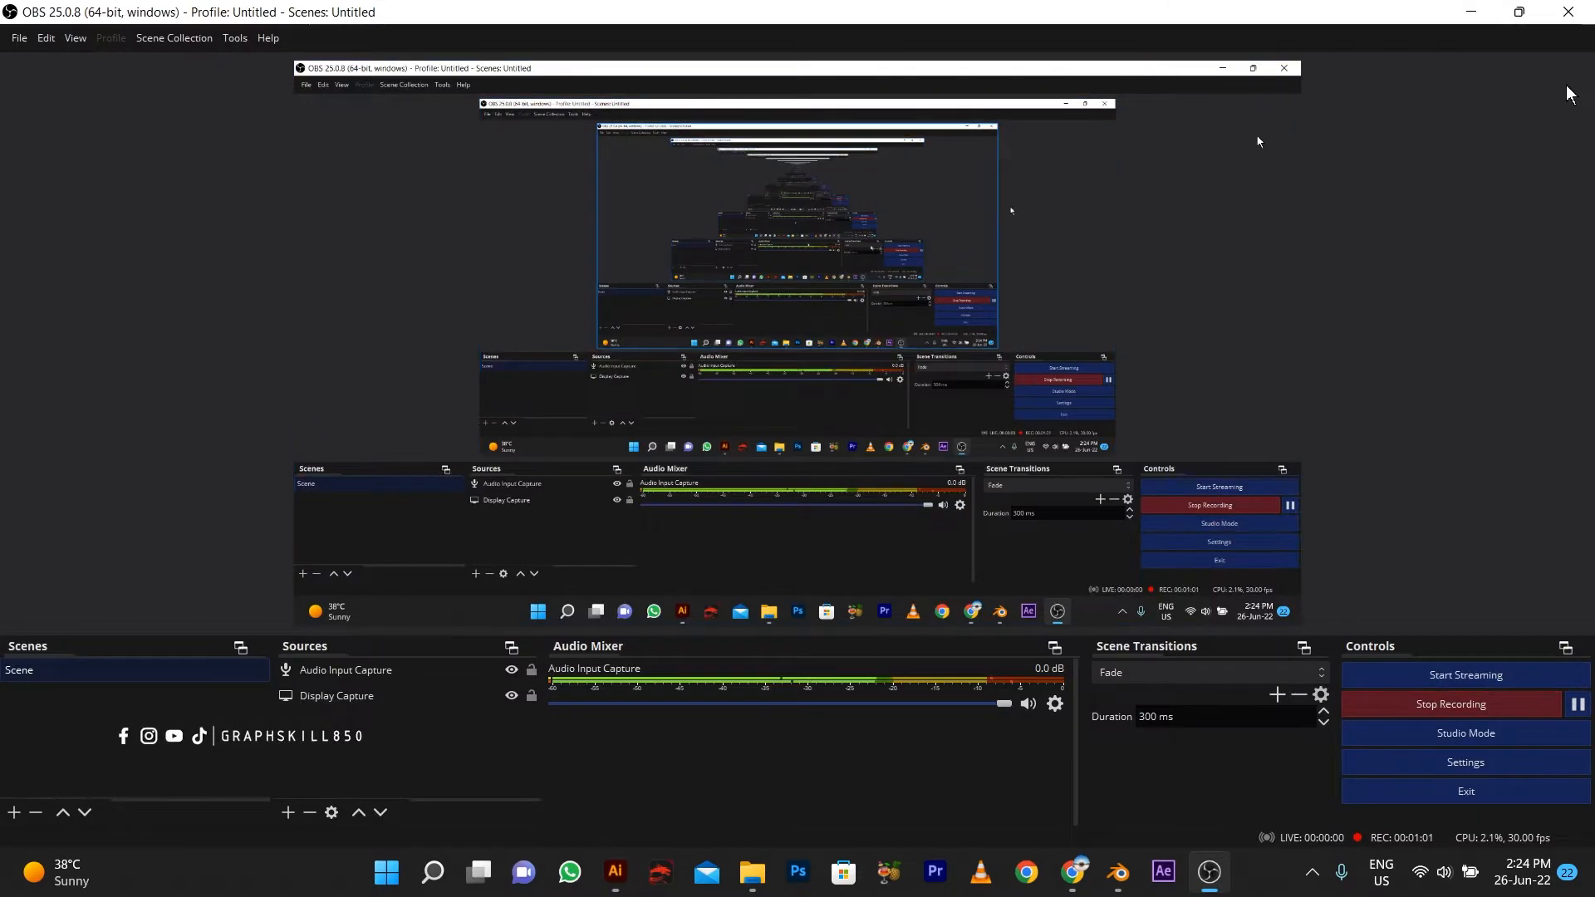
click(1482, 17)
click(1569, 15)
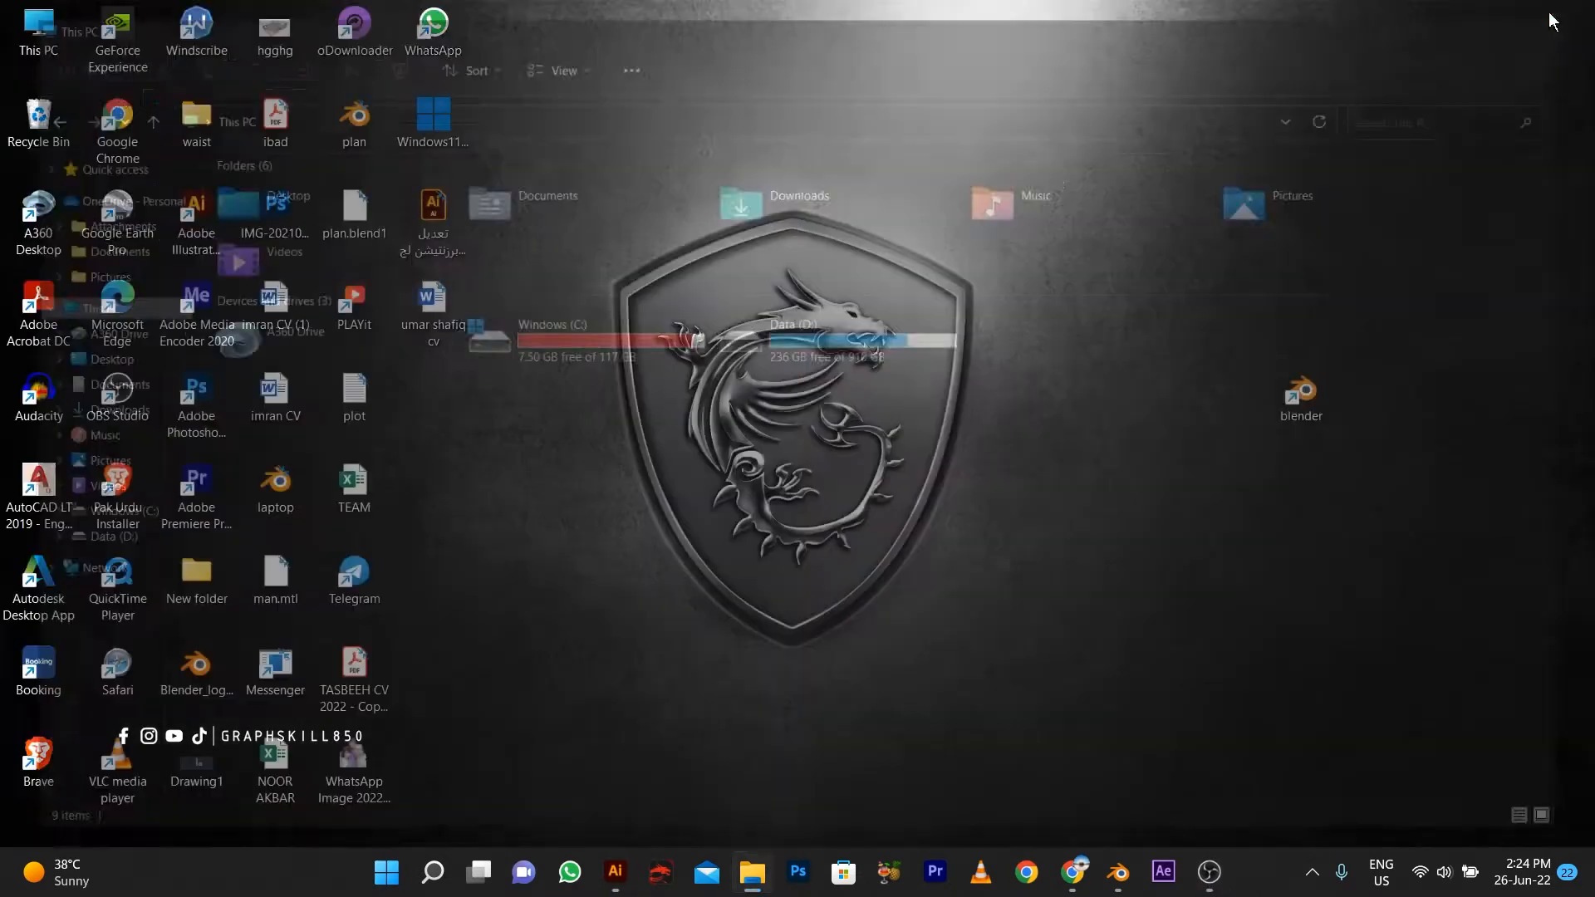
double_click(1280, 399)
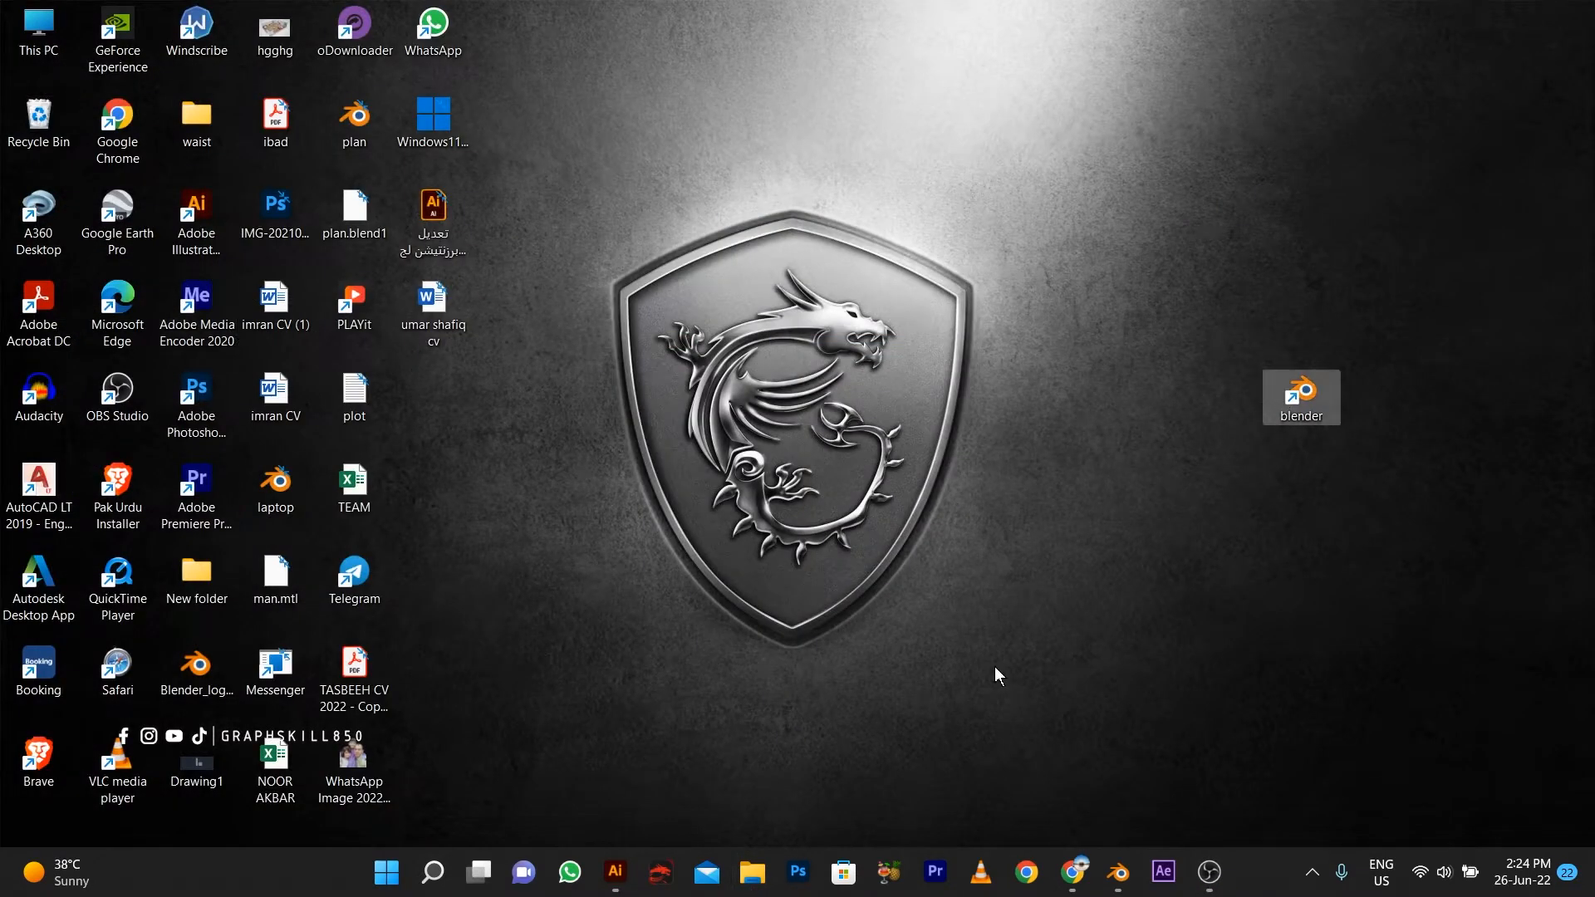
mouse_move(1121, 875)
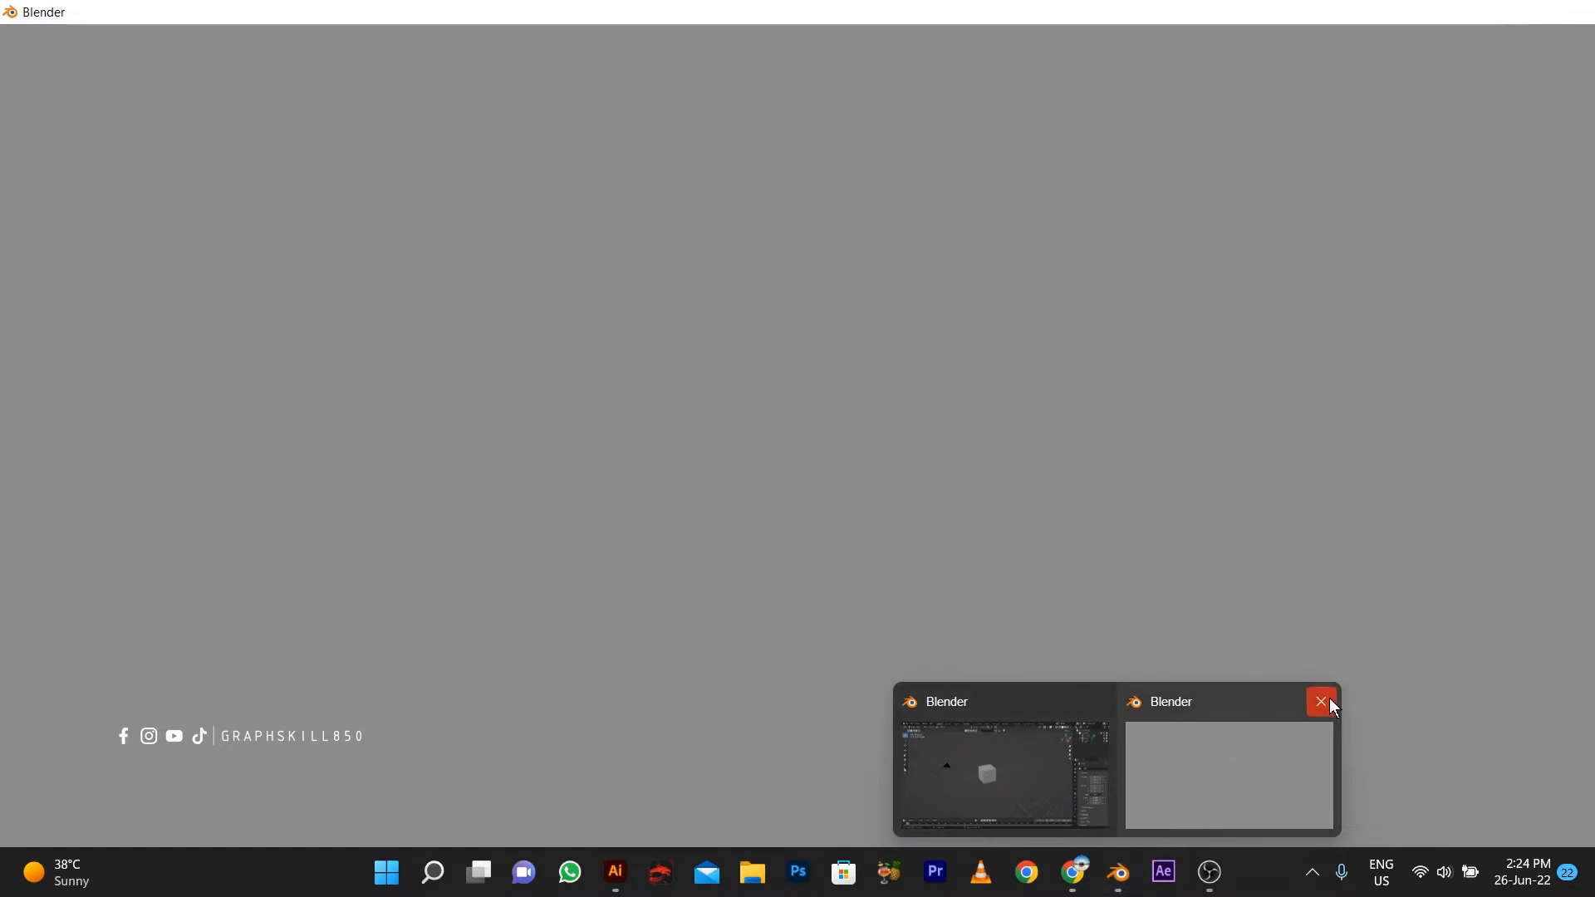
click(1307, 704)
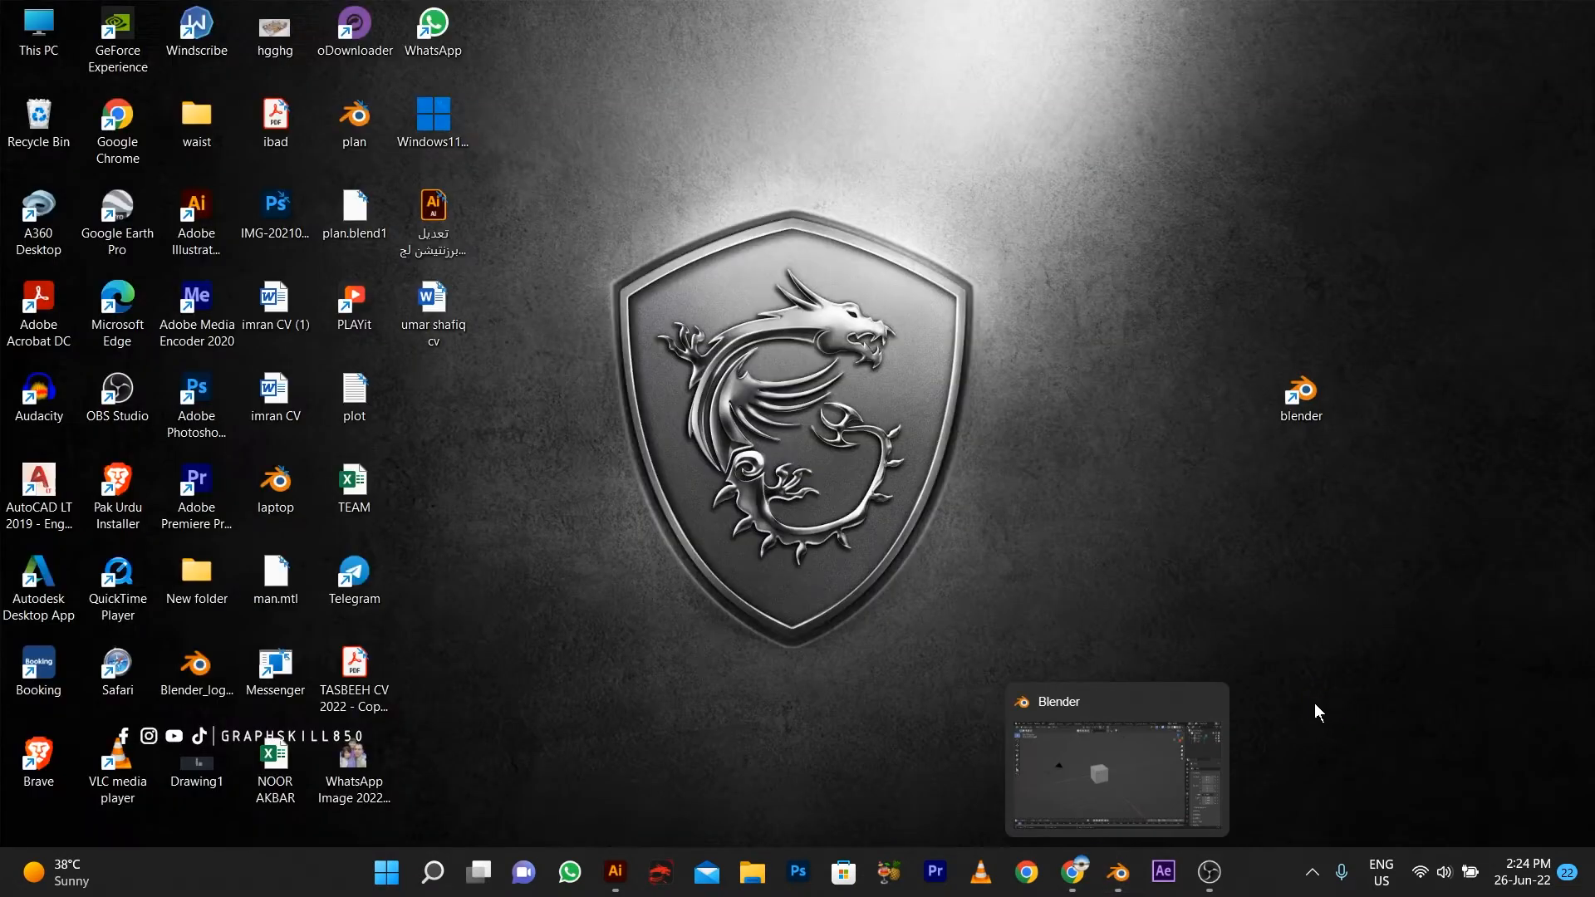
click(1071, 763)
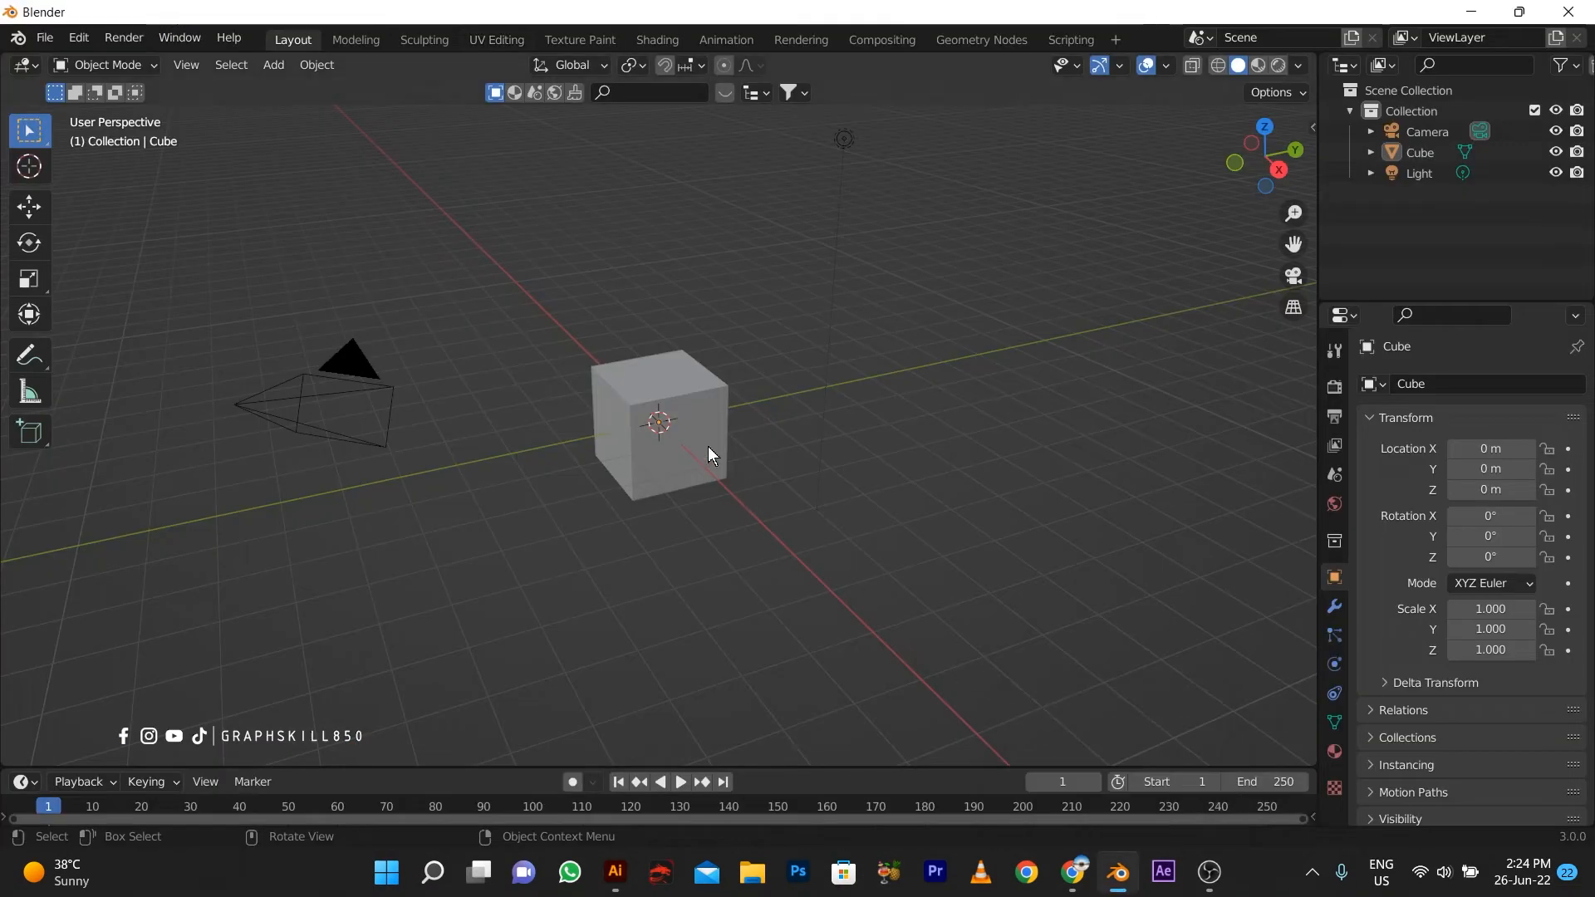
Step: Delete the default cube and import LOGO.svg from the Downloads folder as Scalable Vector Graphics
click(661, 400)
key(Delete)
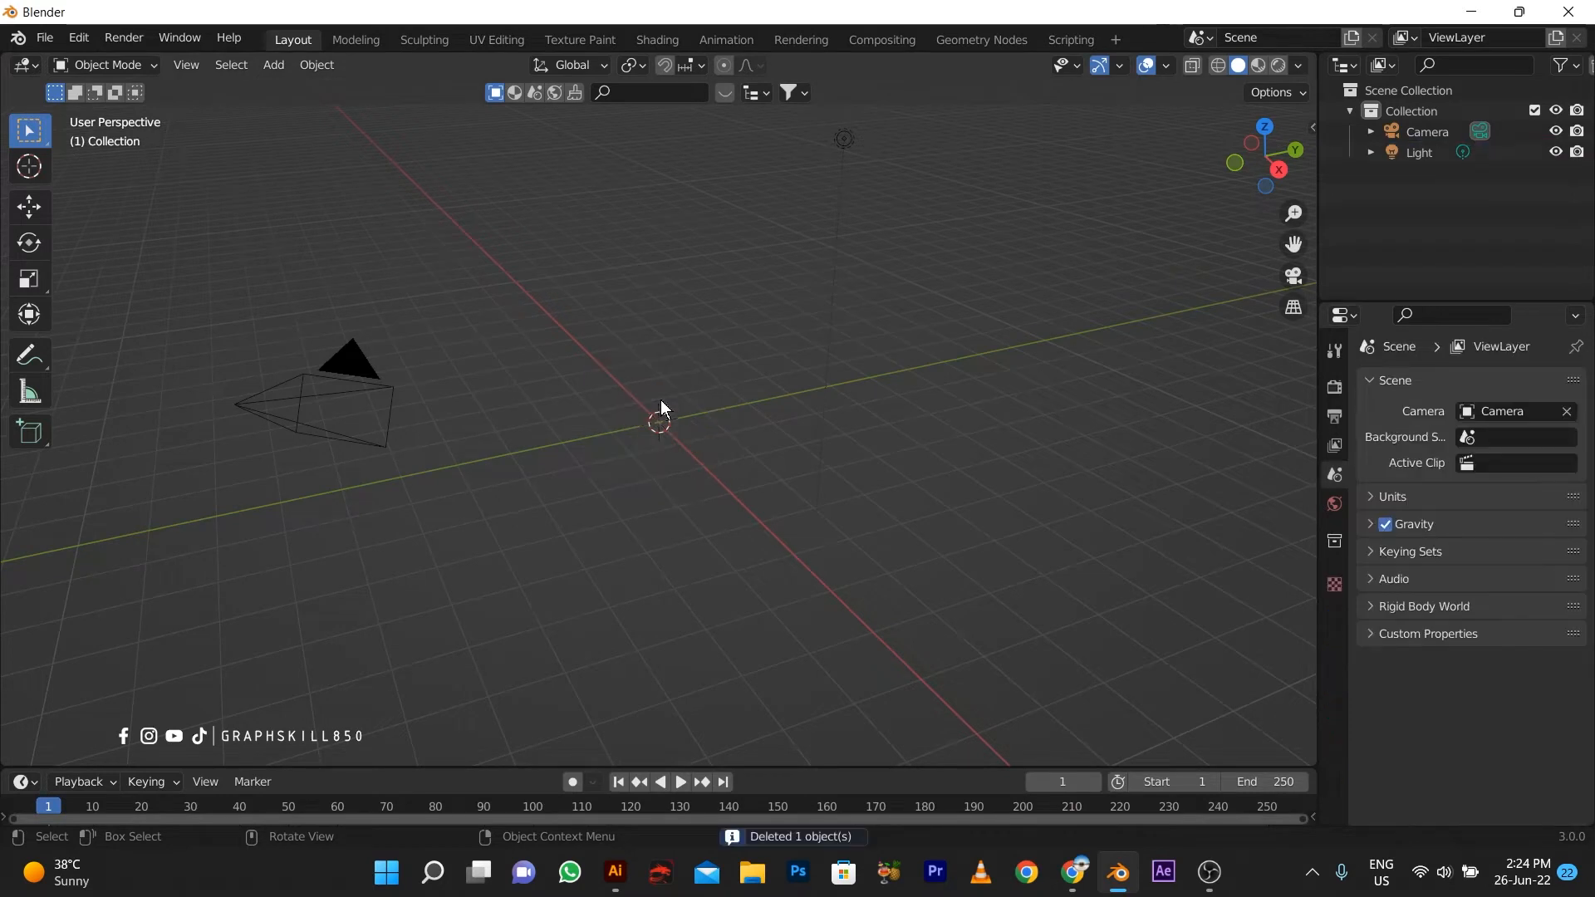
click(44, 38)
mouse_move(125, 314)
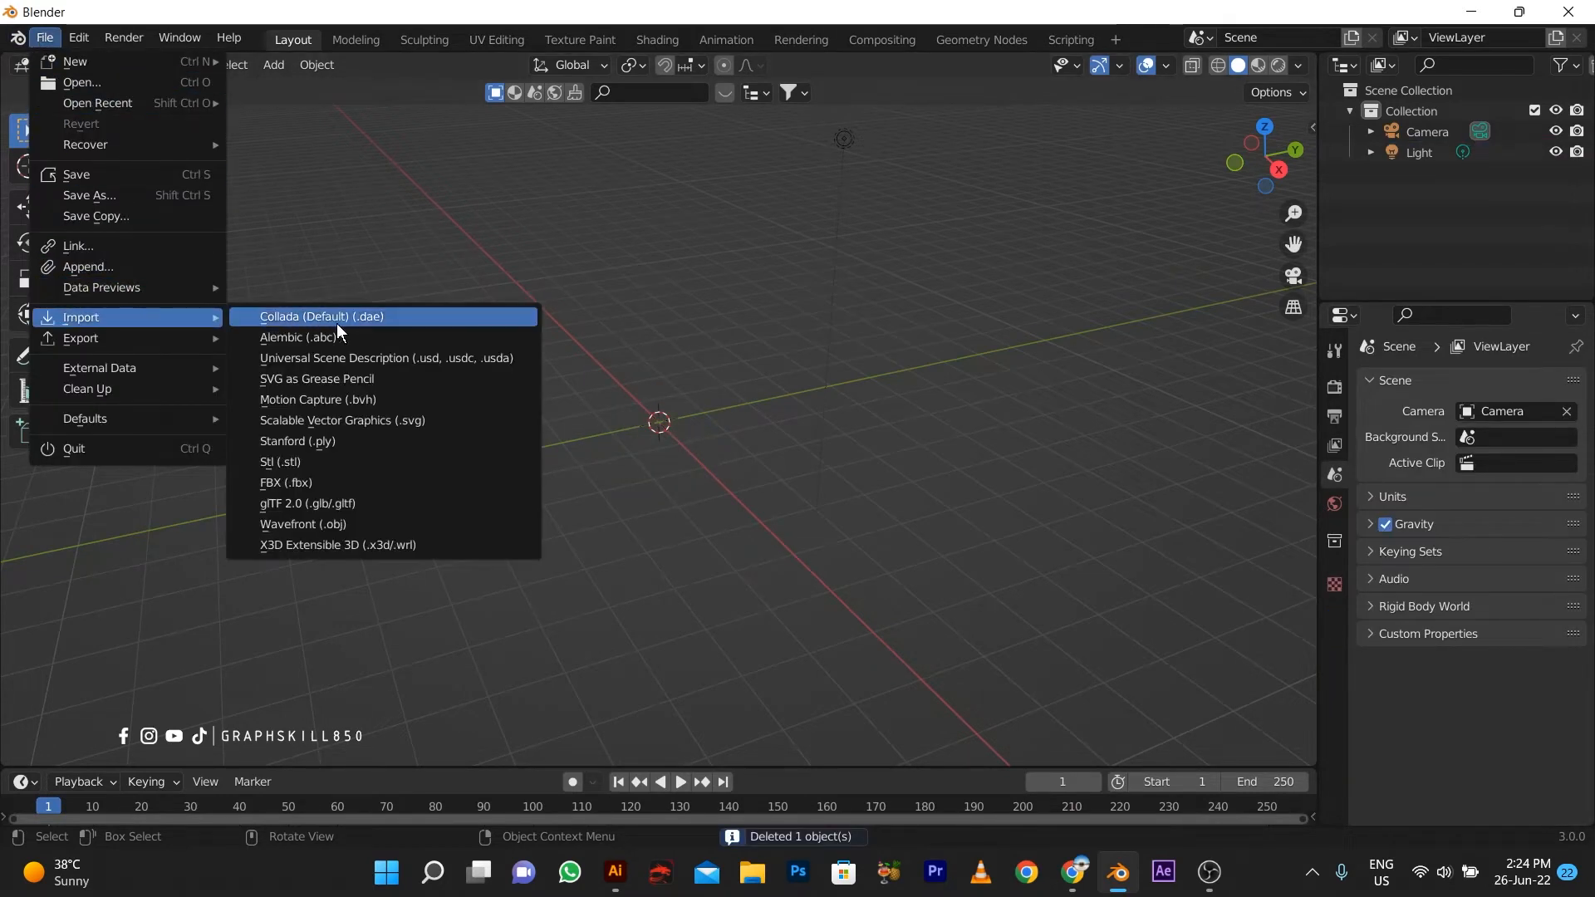
click(433, 419)
click(335, 364)
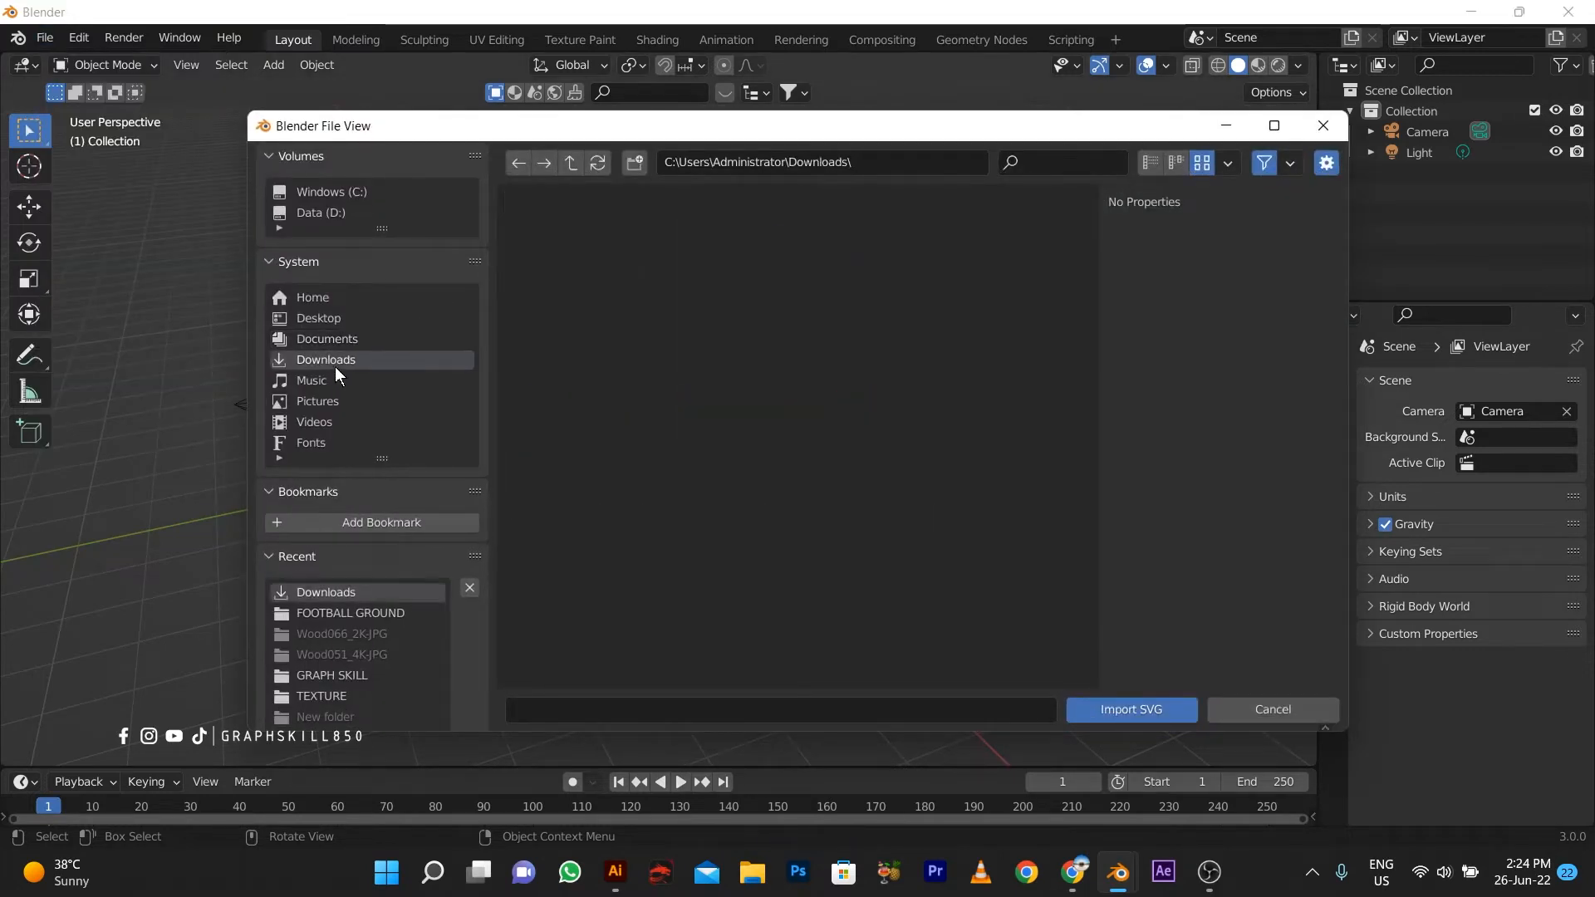
double_click(586, 281)
Step: Select the imported logo curve near the world origin and set its origin to its geometry
scroll(673, 422, up, 3)
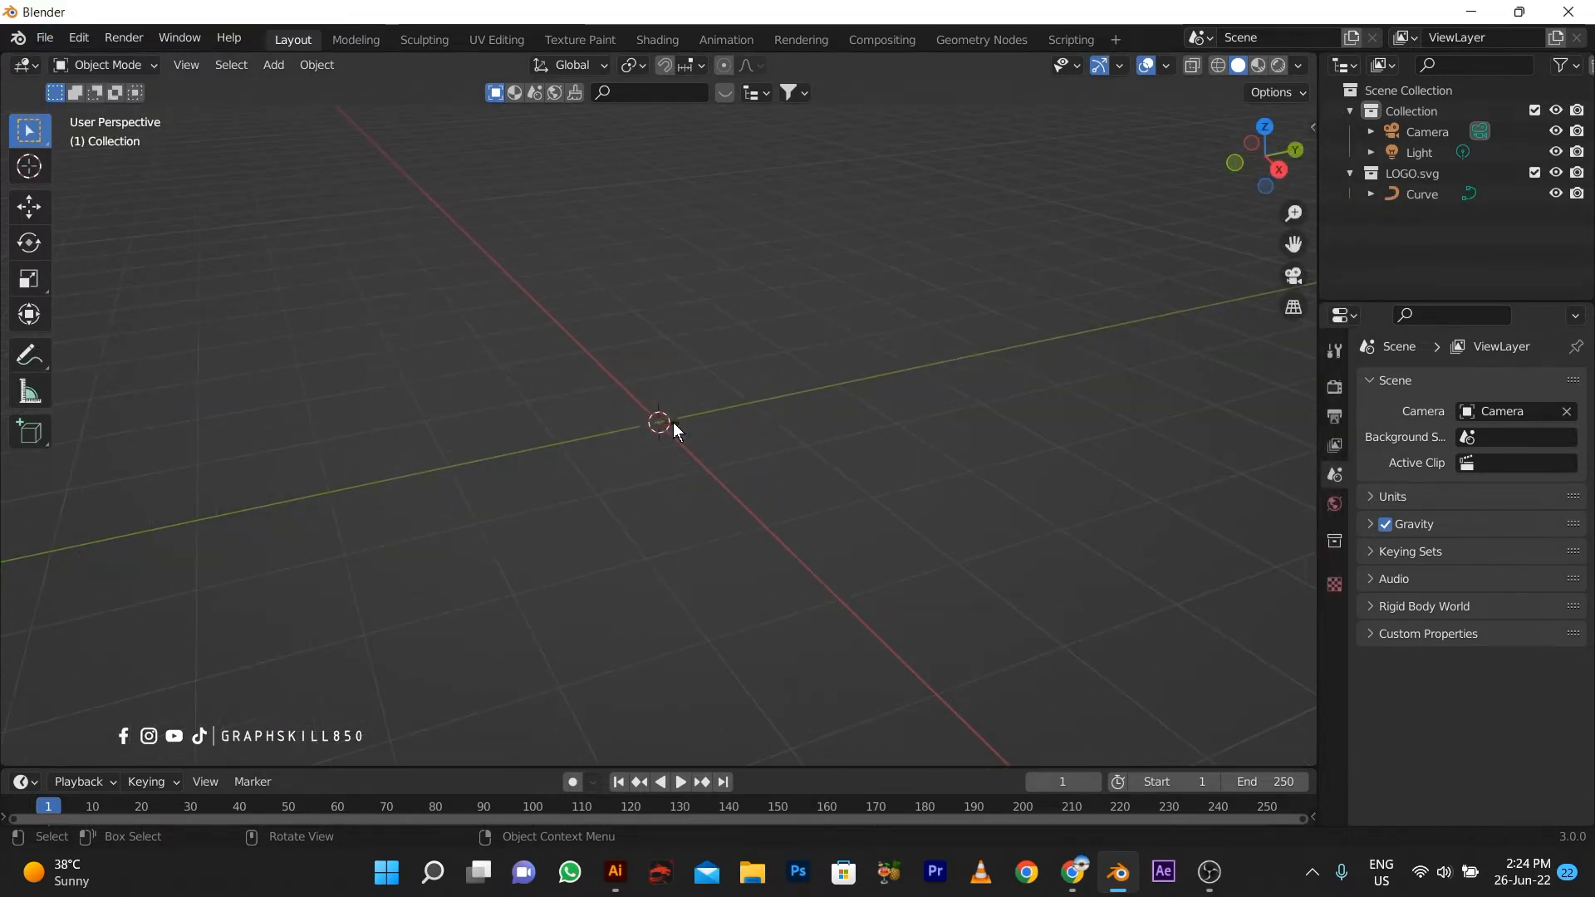
middle_drag(675, 422, 839, 490)
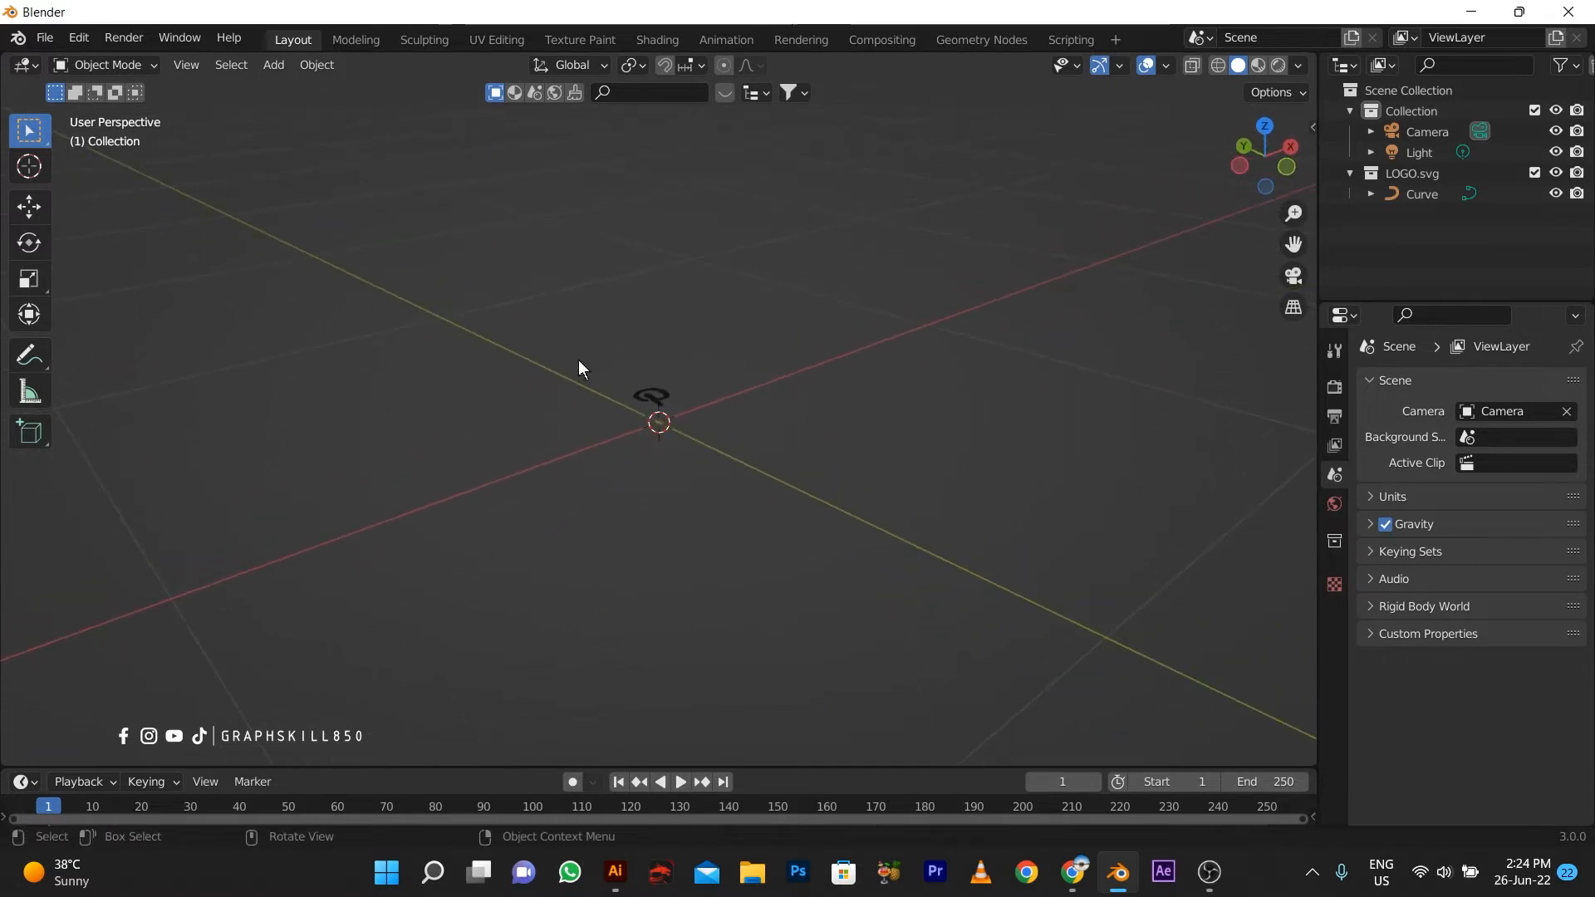
click(656, 395)
right_click(656, 396)
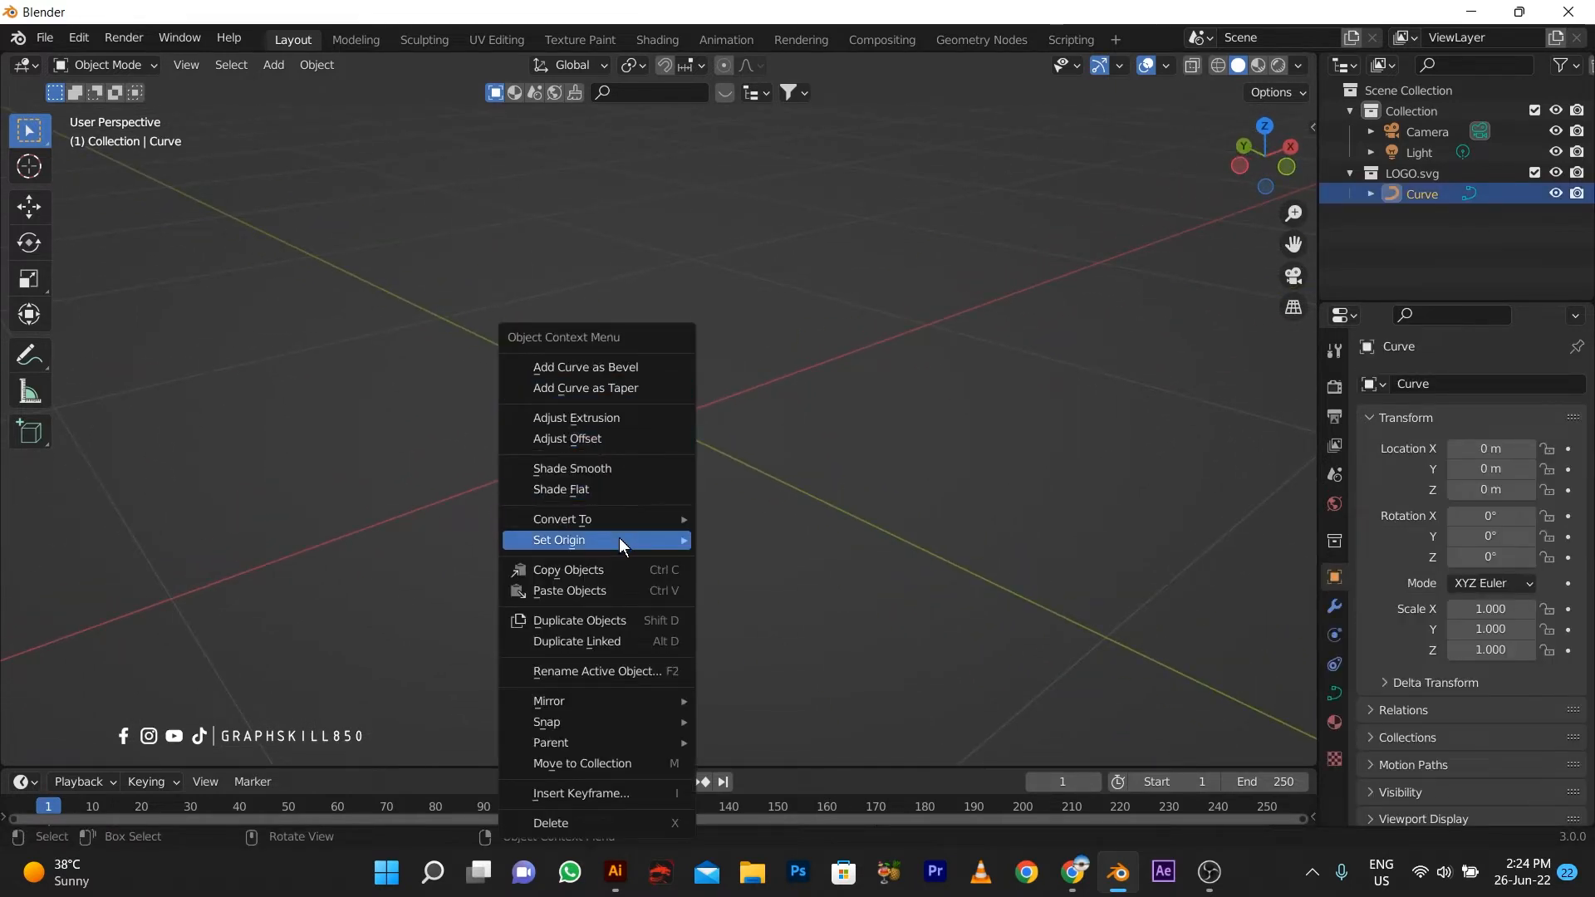
mouse_move(620, 539)
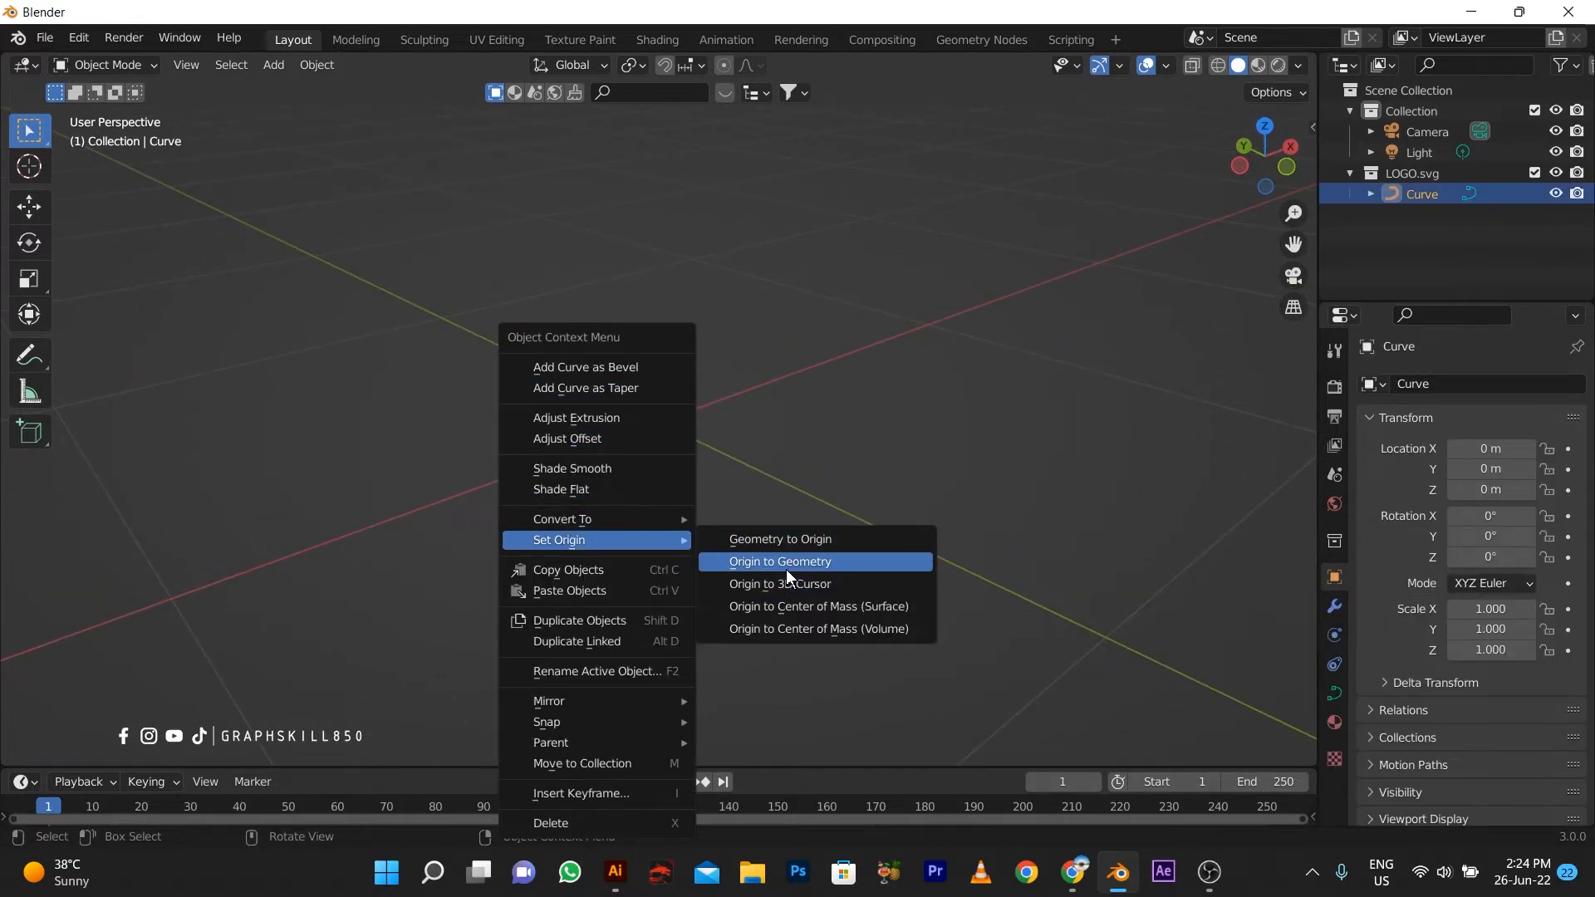
click(786, 562)
Step: Set the logo curve's origin to the 3D cursor and move its geometry to that origin
right_click(662, 389)
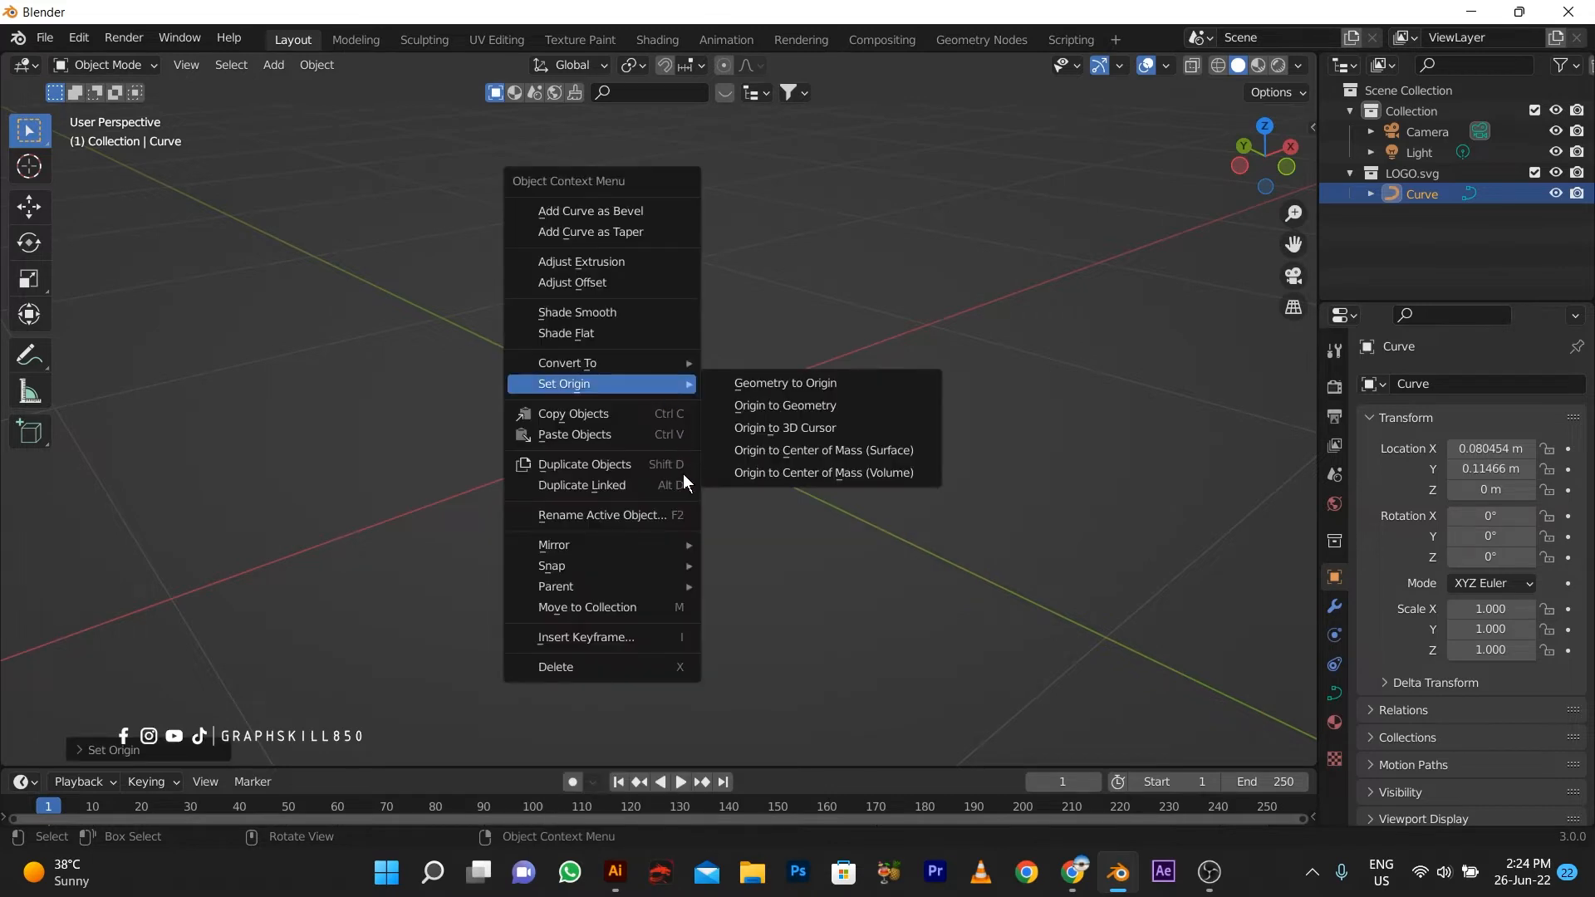
mouse_move(648, 384)
click(790, 435)
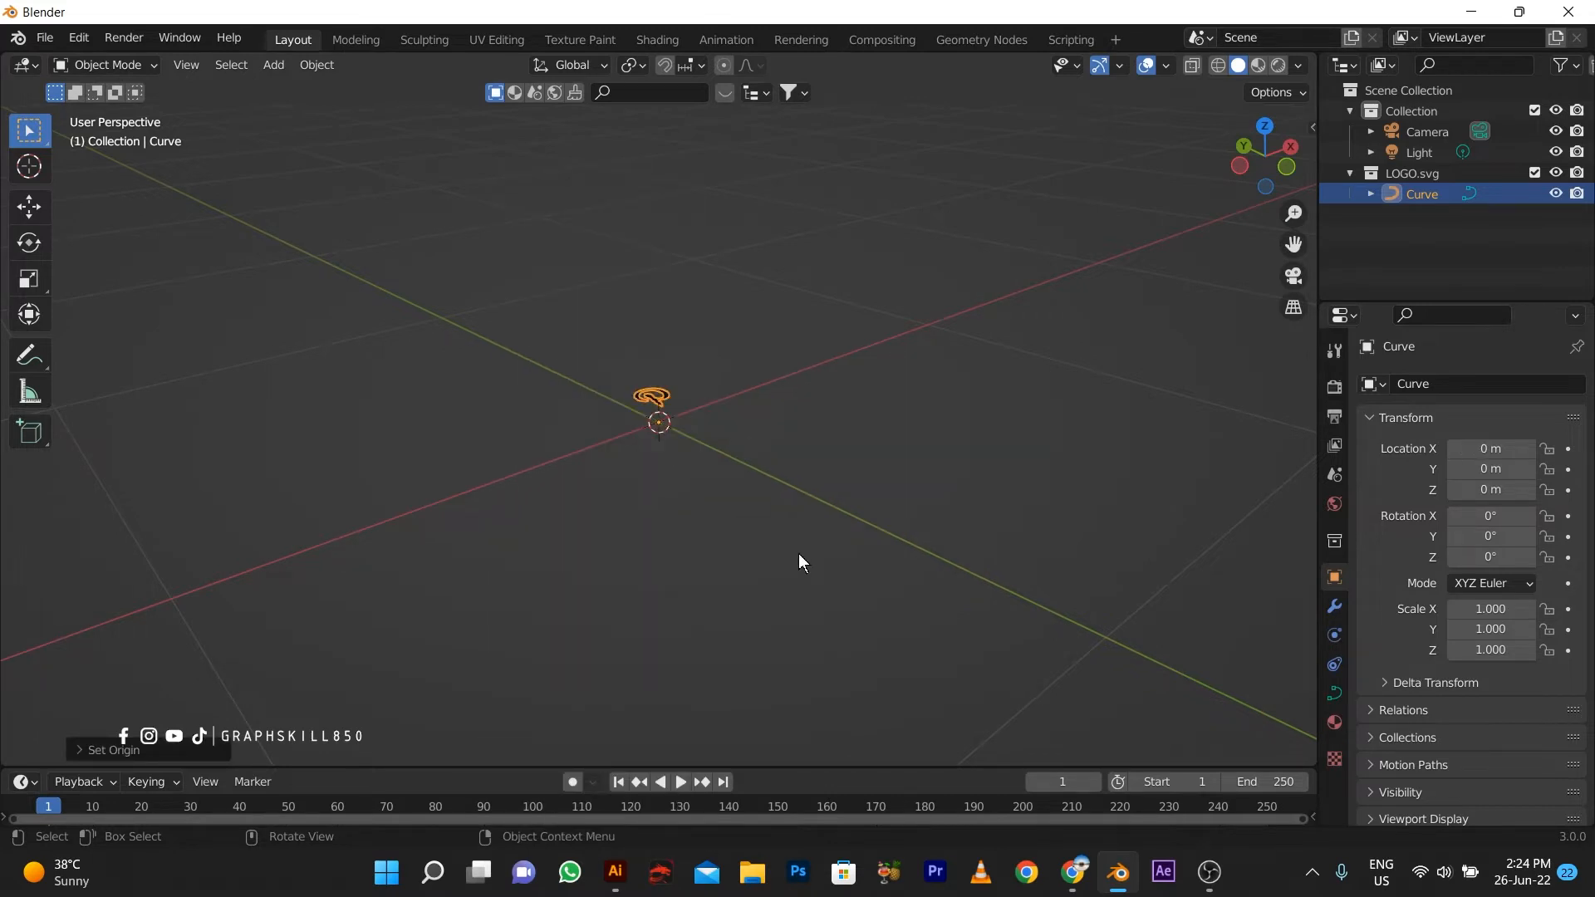
right_click(663, 386)
mouse_move(665, 385)
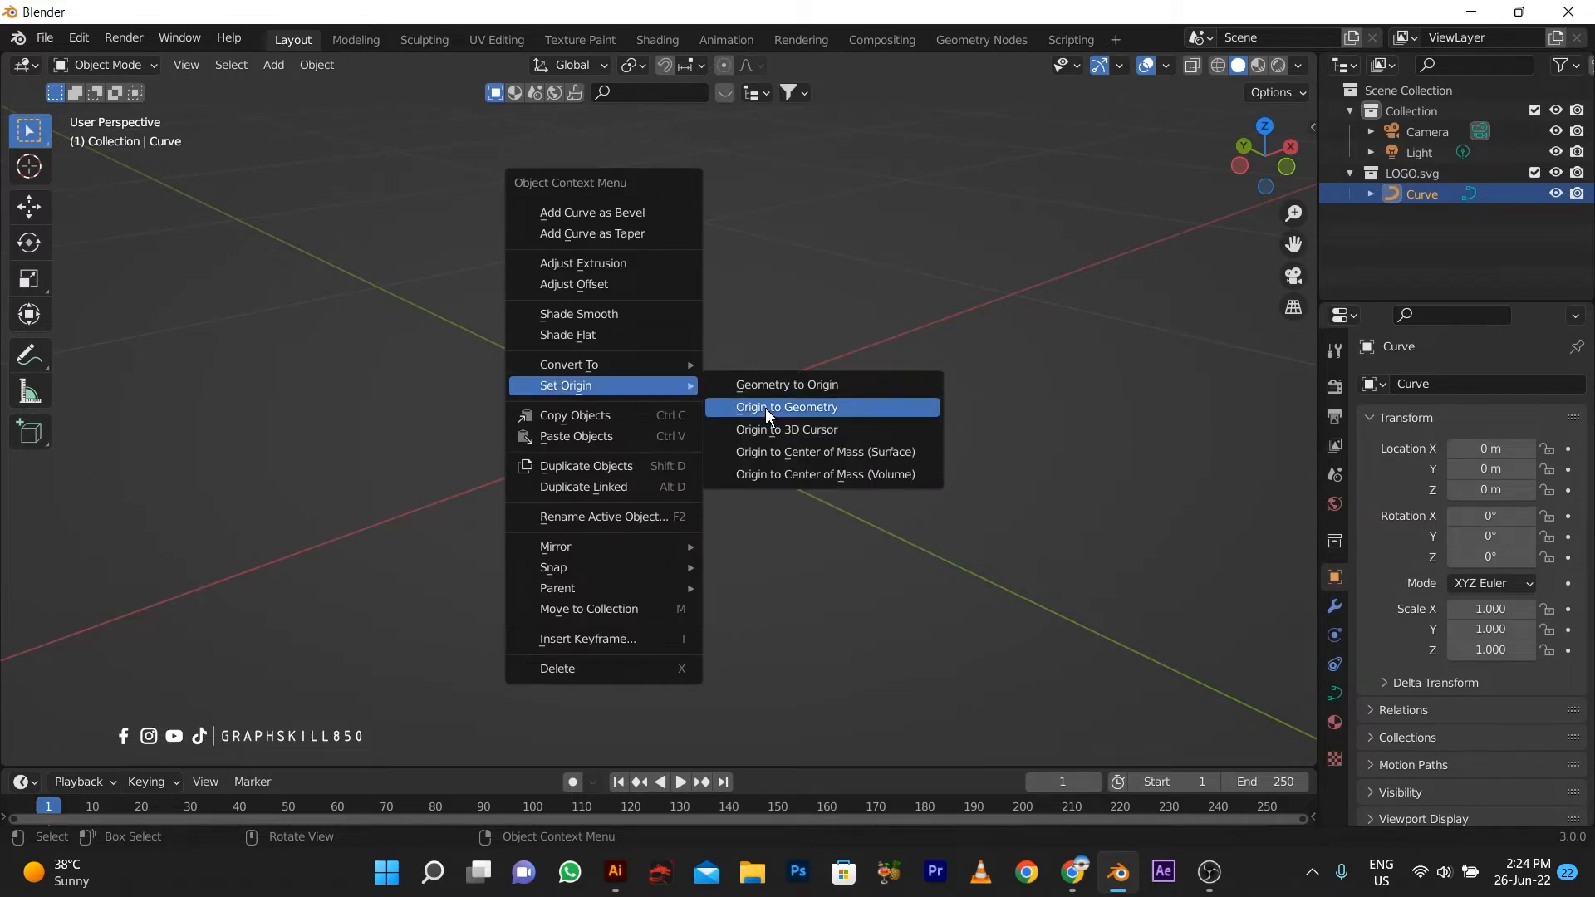
click(780, 386)
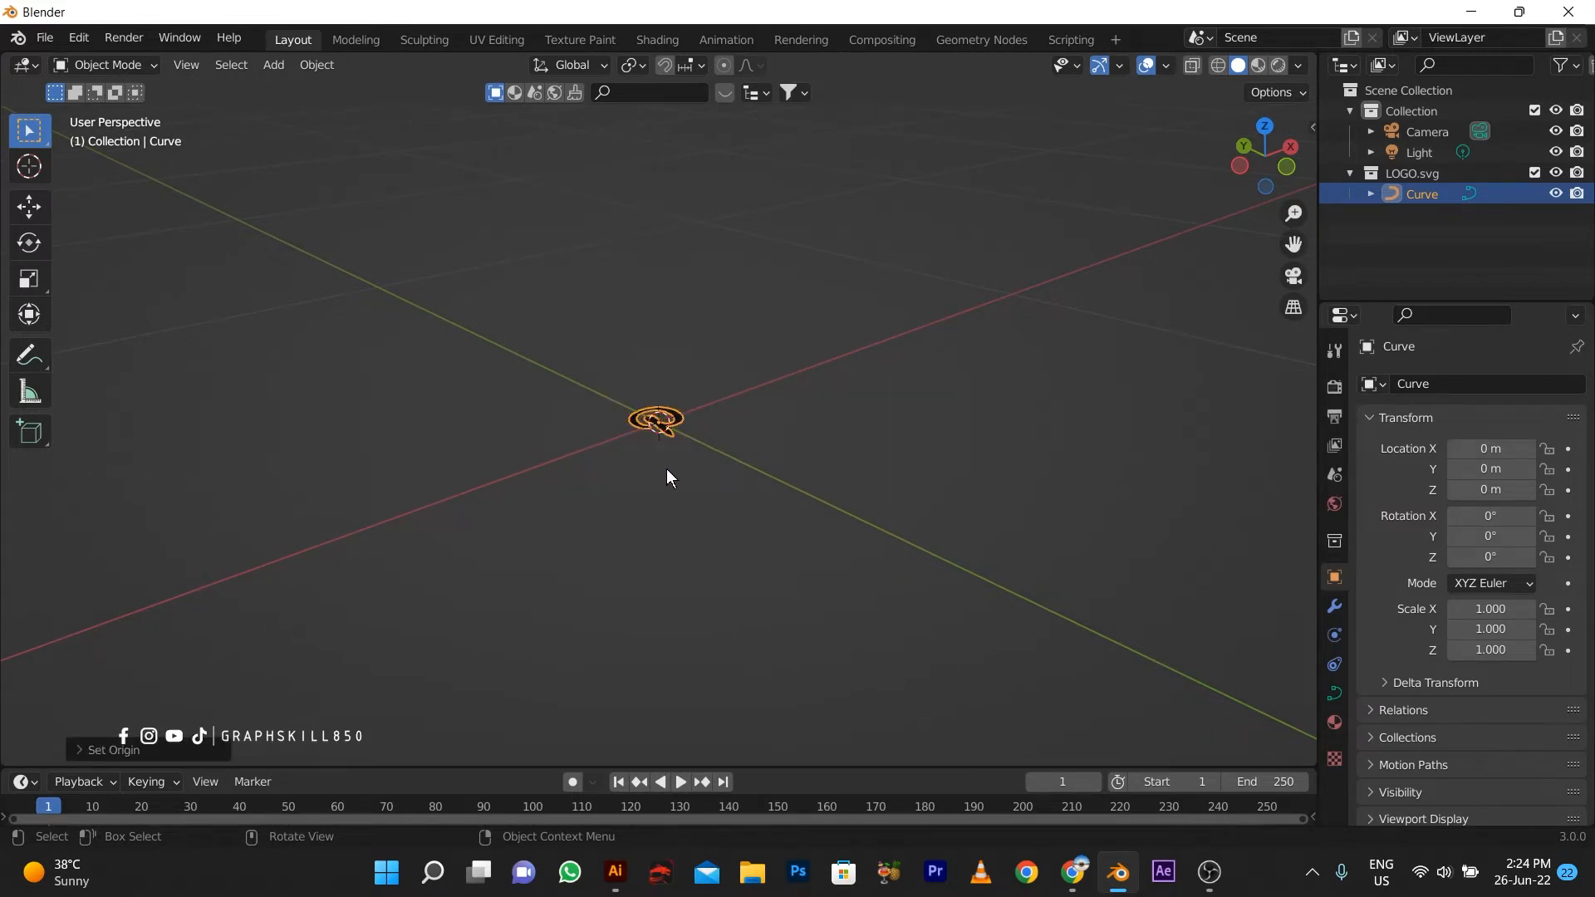
Step: Scale the logo curve up uniformly to about 23.5 and deselect it
key(s)
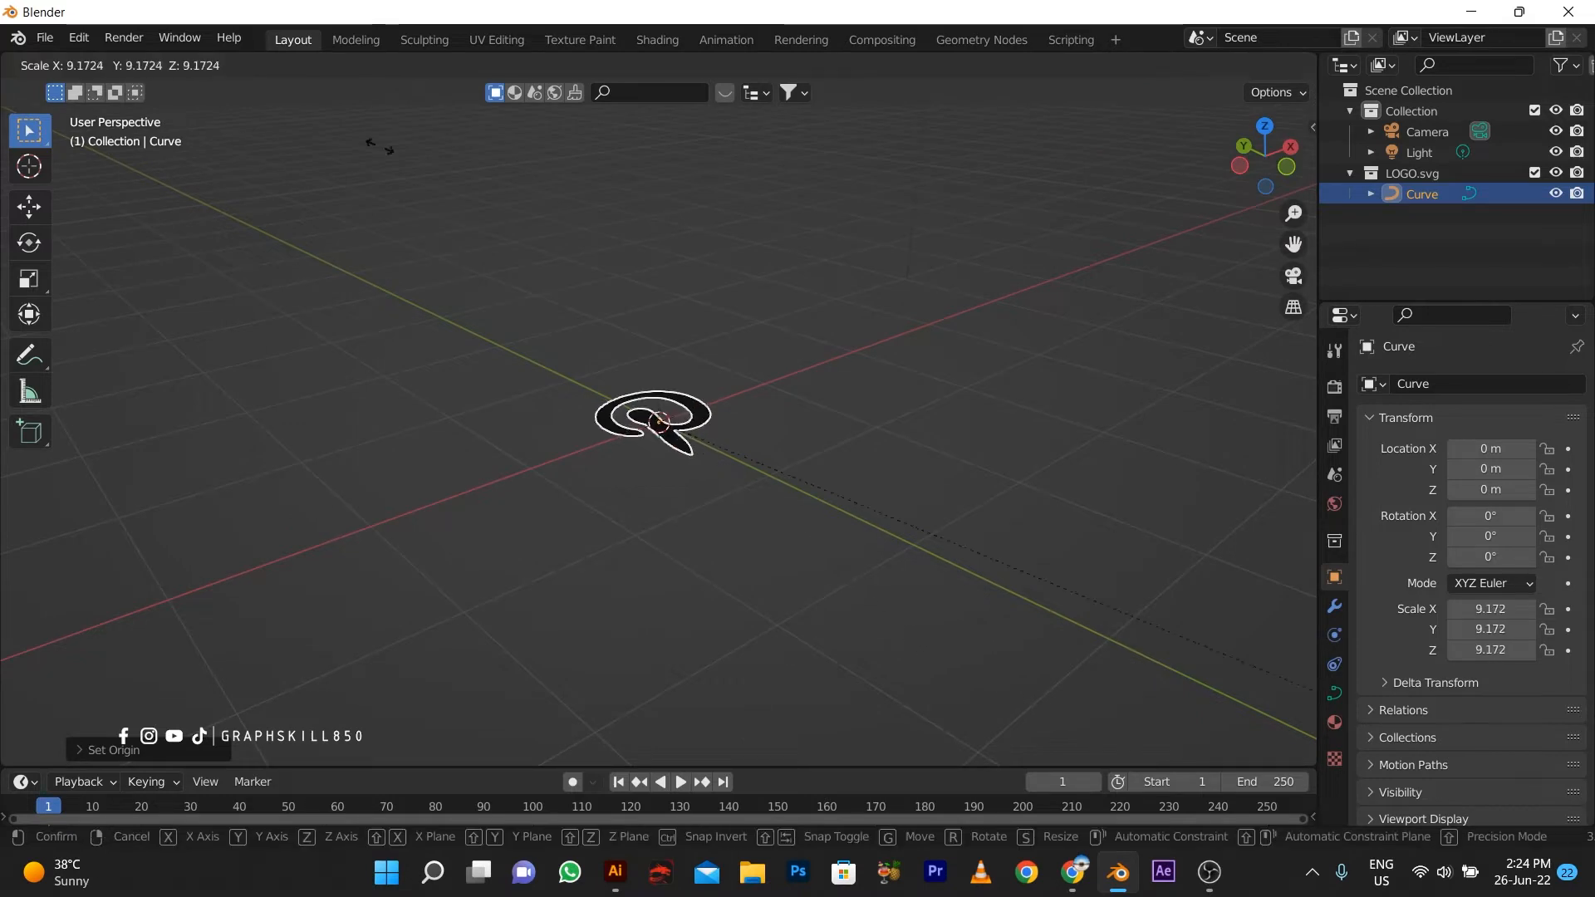
click(434, 479)
scroll(434, 479, down, 5)
middle_drag(434, 479, 545, 487)
scroll(686, 357, up, 11)
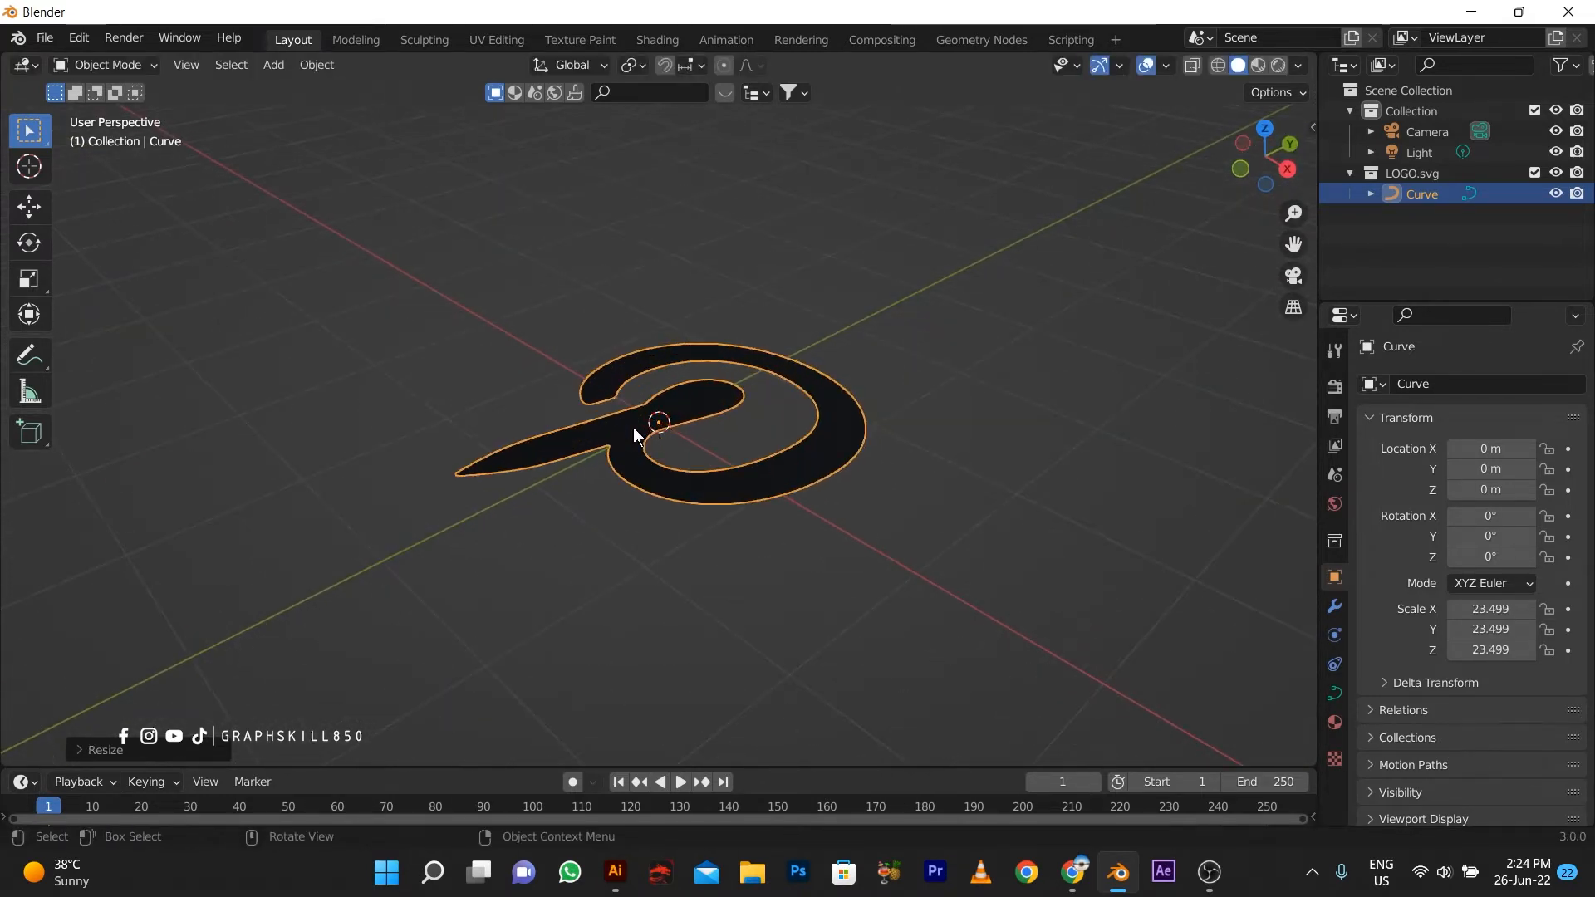
click(565, 540)
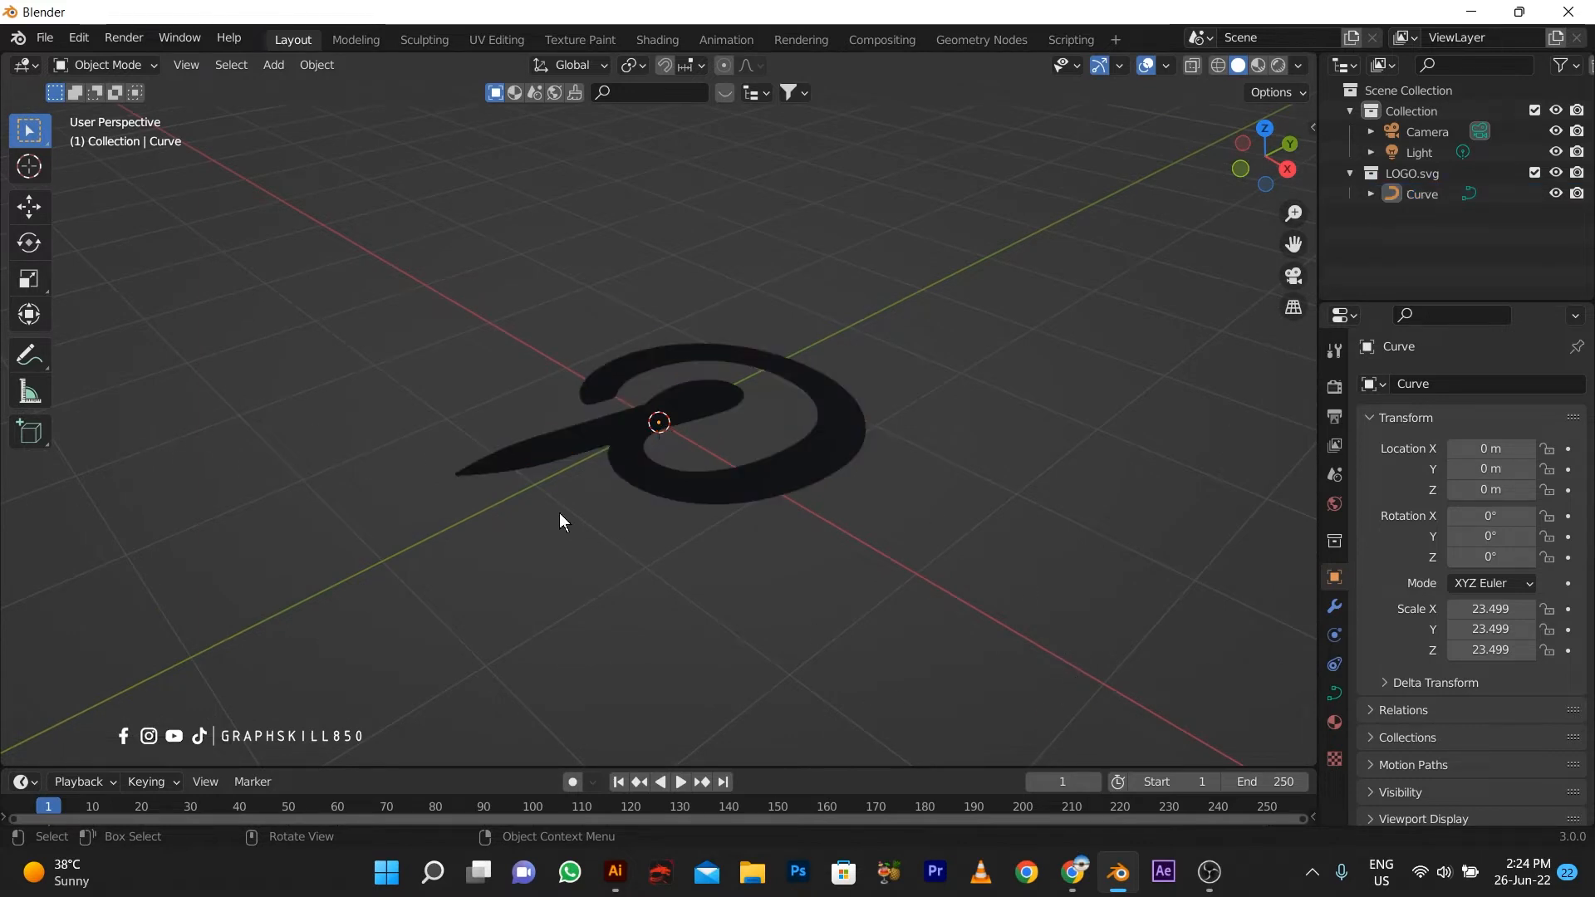
Step: Add a cylinder mesh at the world origin and scale it up uniformly to about 1.63
key(shift+a)
mouse_move(542, 427)
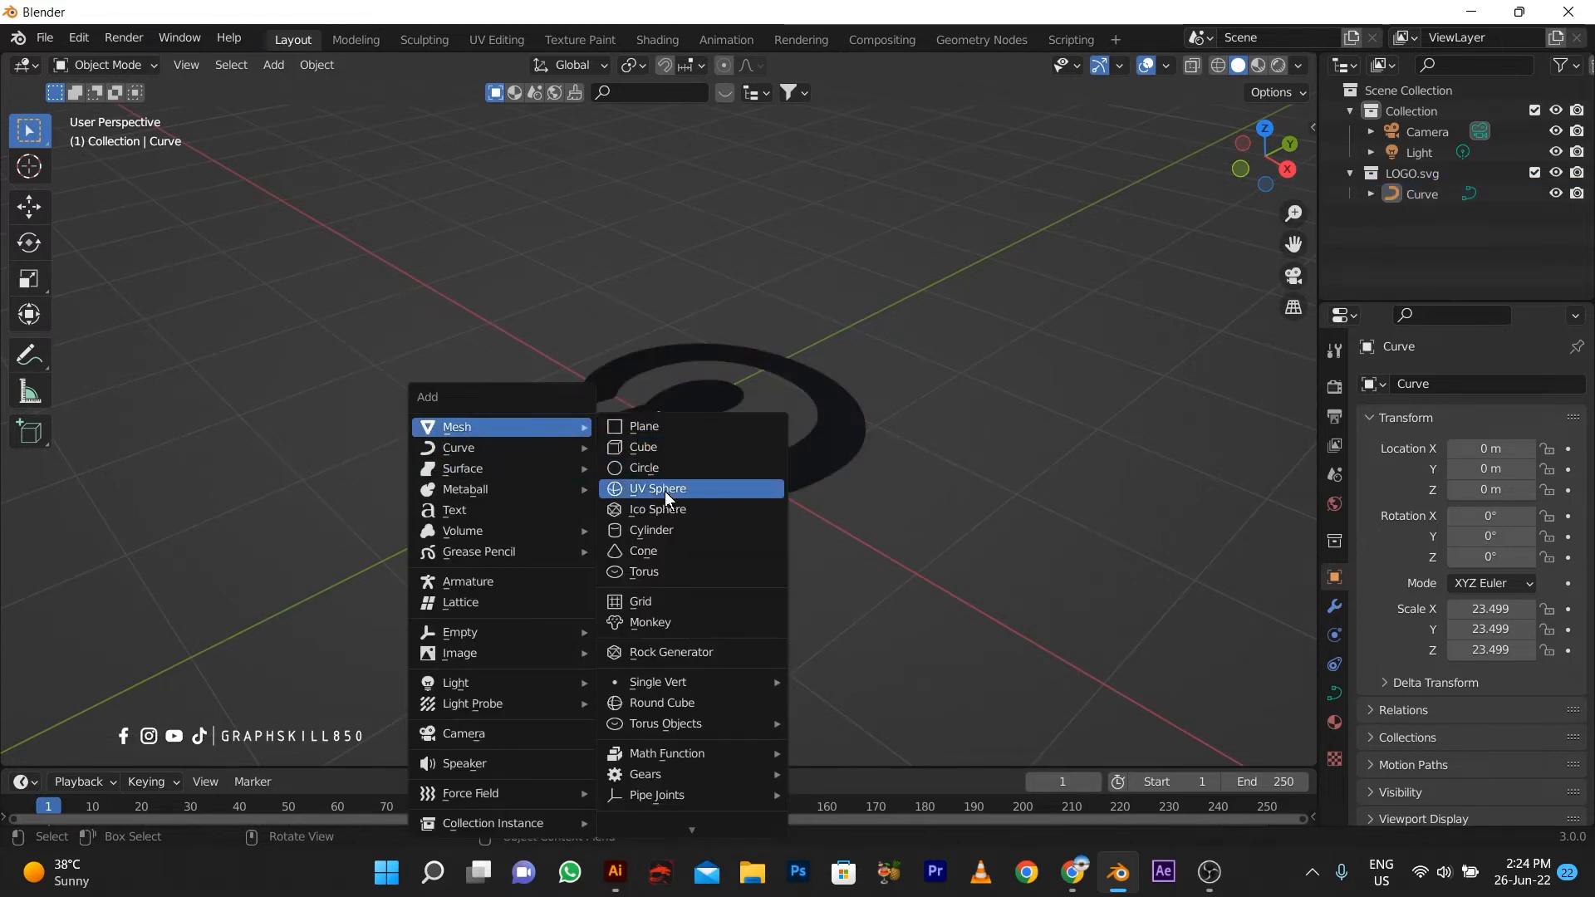
click(681, 528)
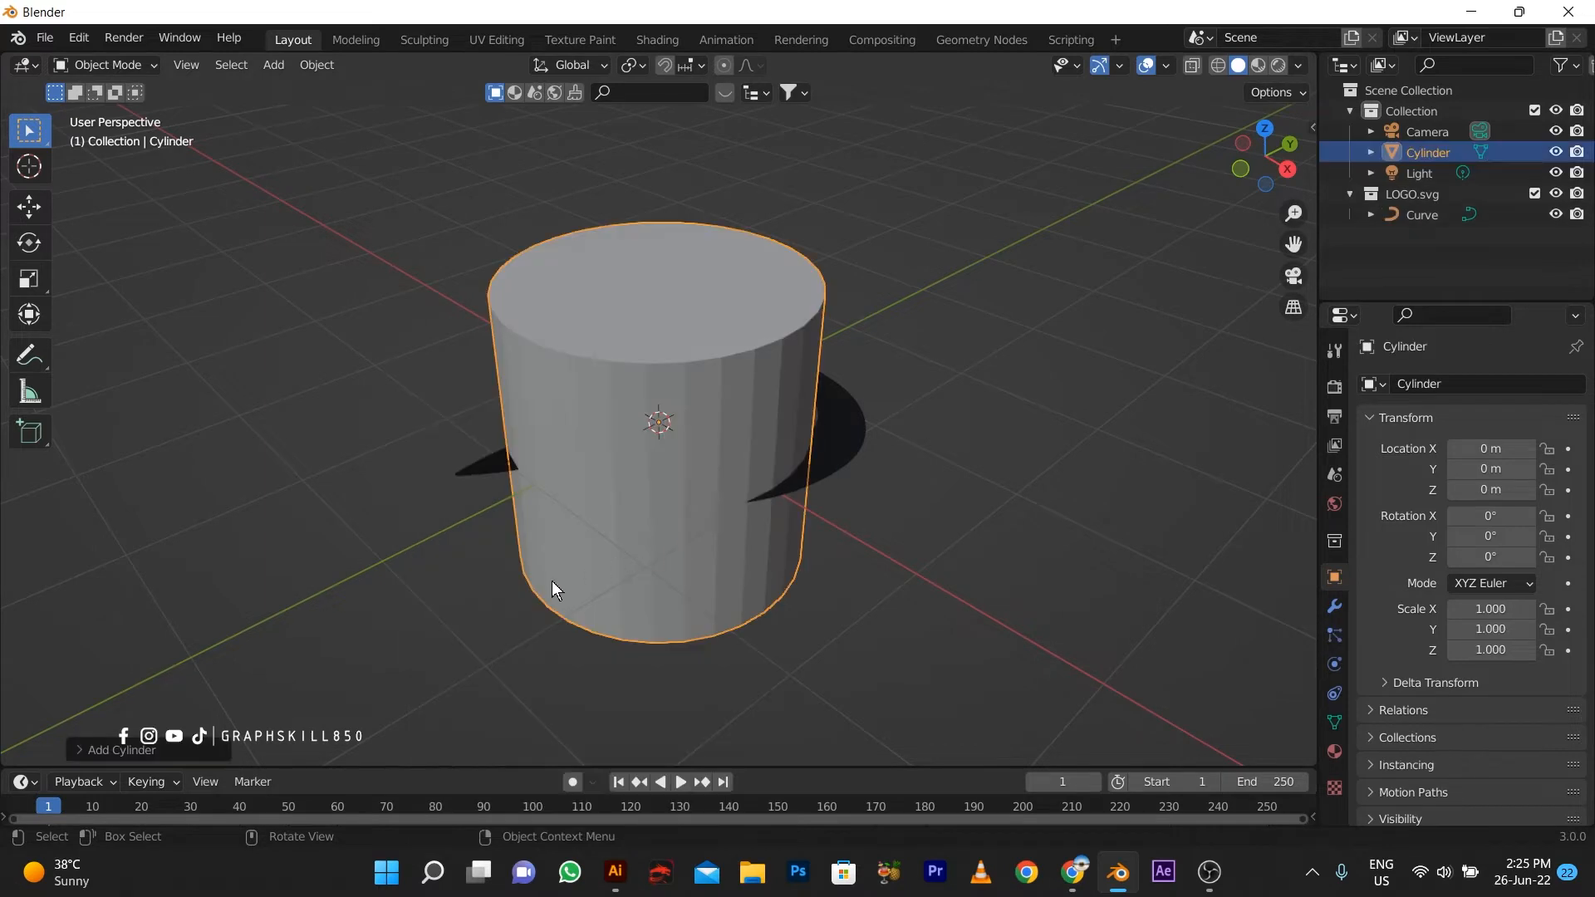
key(s)
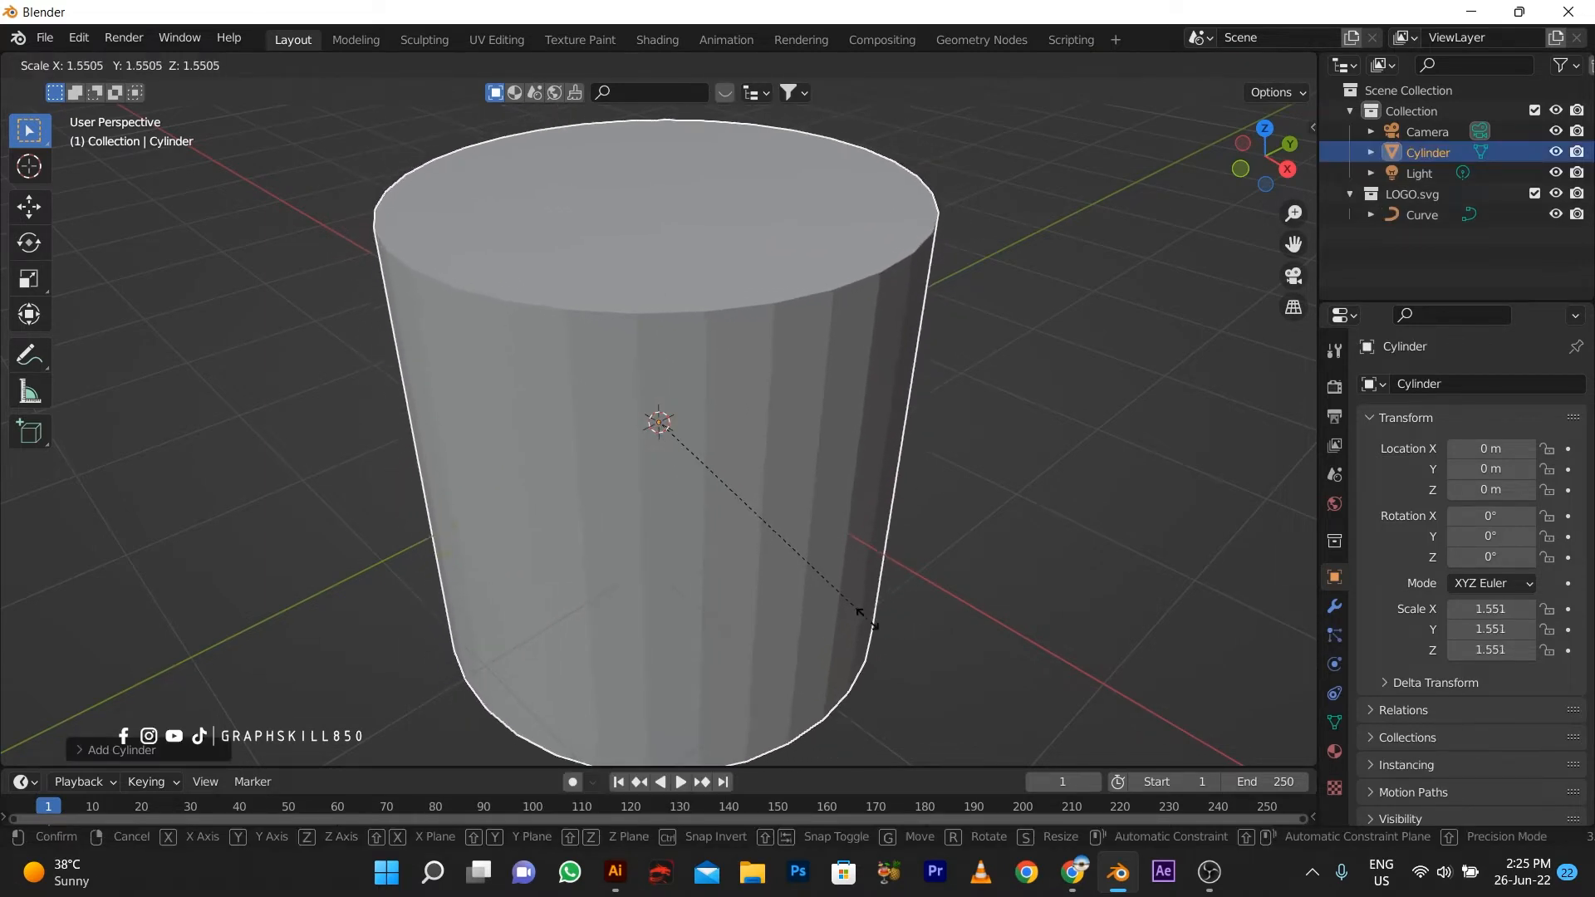
click(890, 615)
Step: Flatten the cylinder along the Z axis into a thin disc with a Z scale of about -0.124
key(s)
key(z)
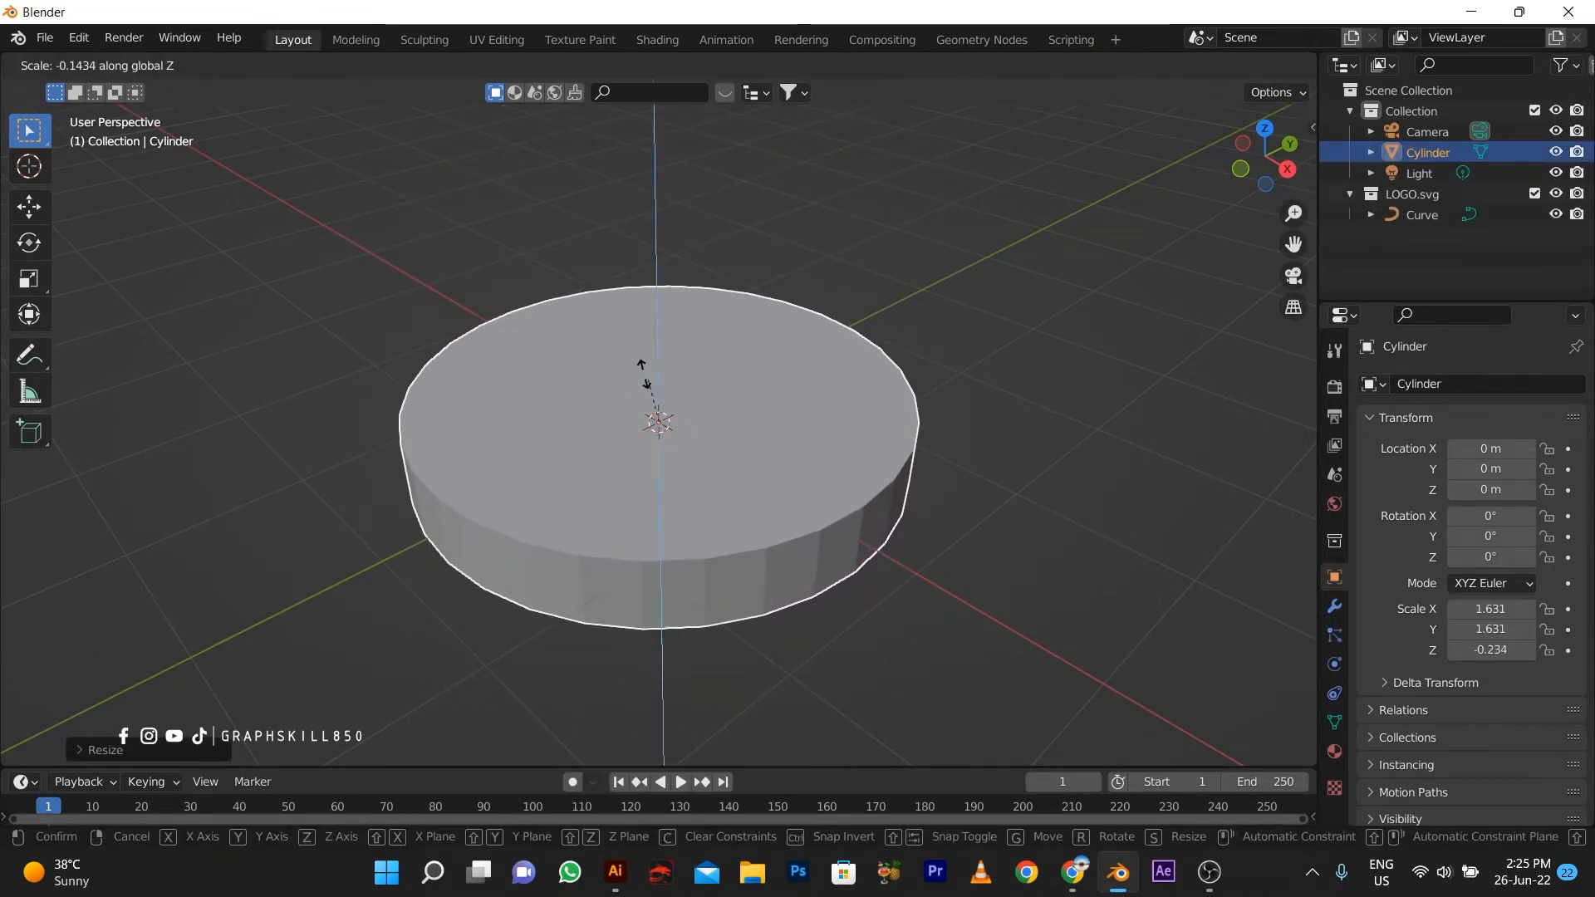
click(637, 426)
middle_drag(594, 592, 658, 573)
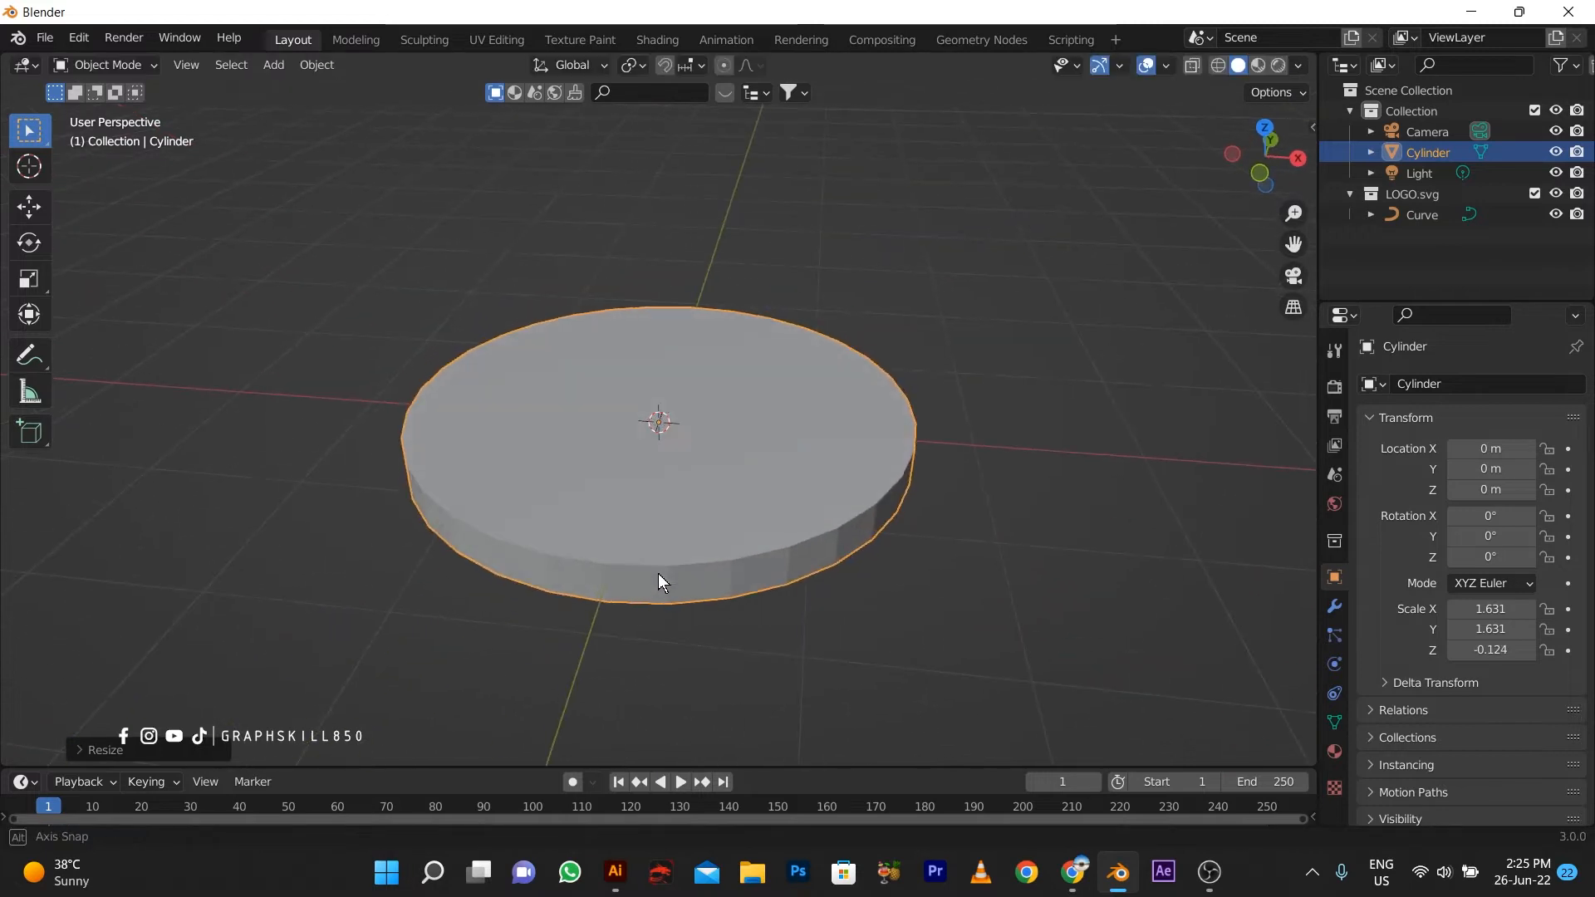
Step: Shade the disc smooth and enable Auto Smooth at 30° in its normals settings
right_click(514, 395)
click(531, 388)
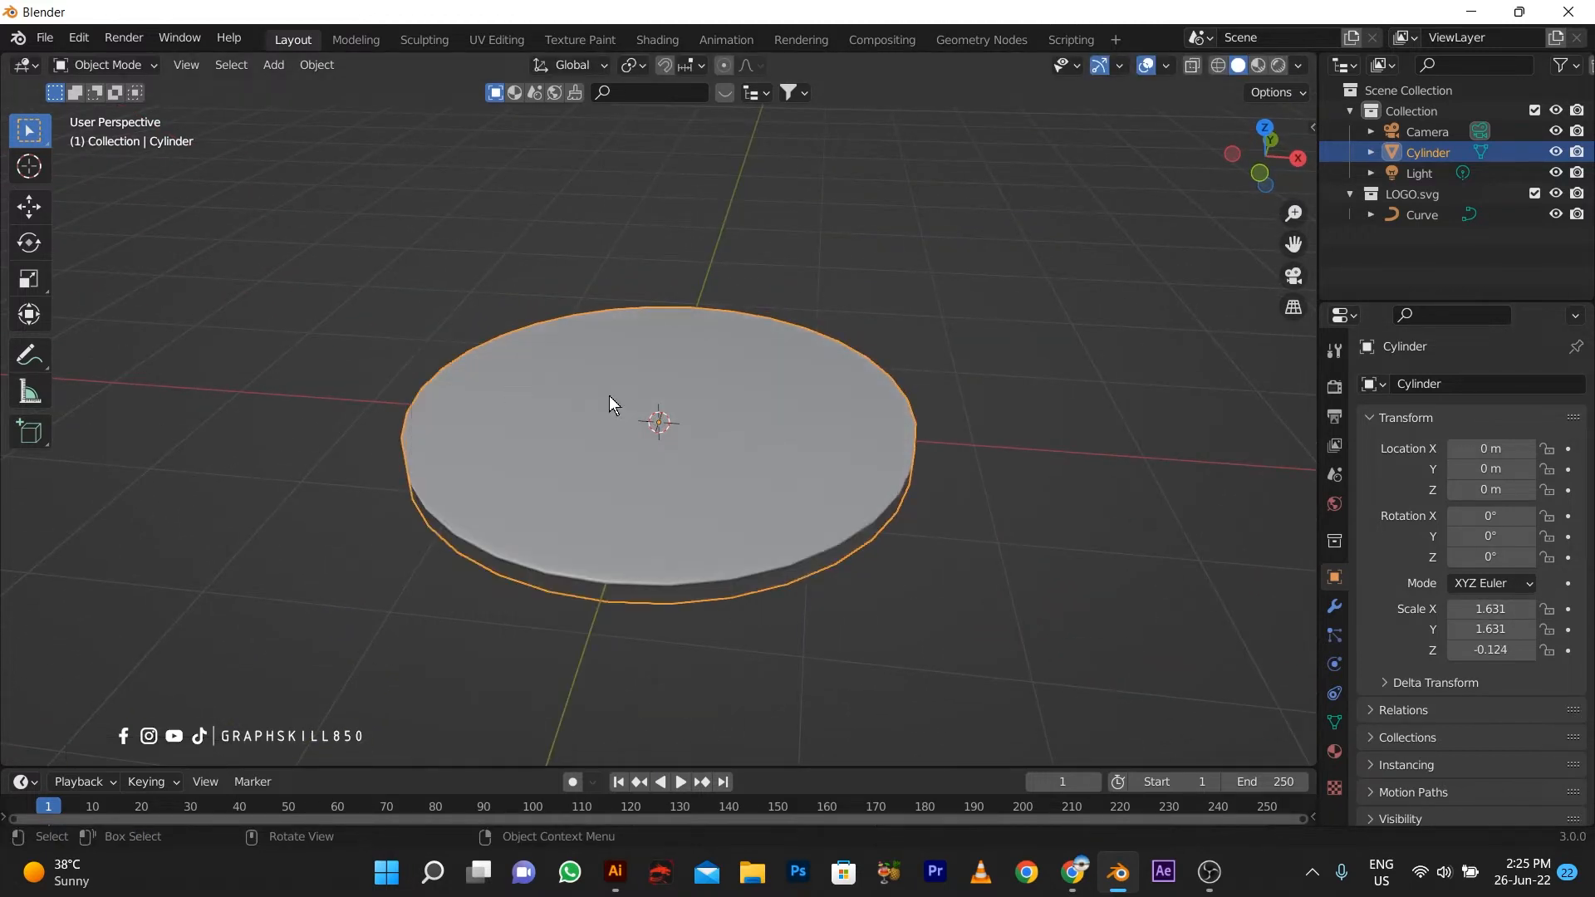
middle_drag(621, 461, 1128, 585)
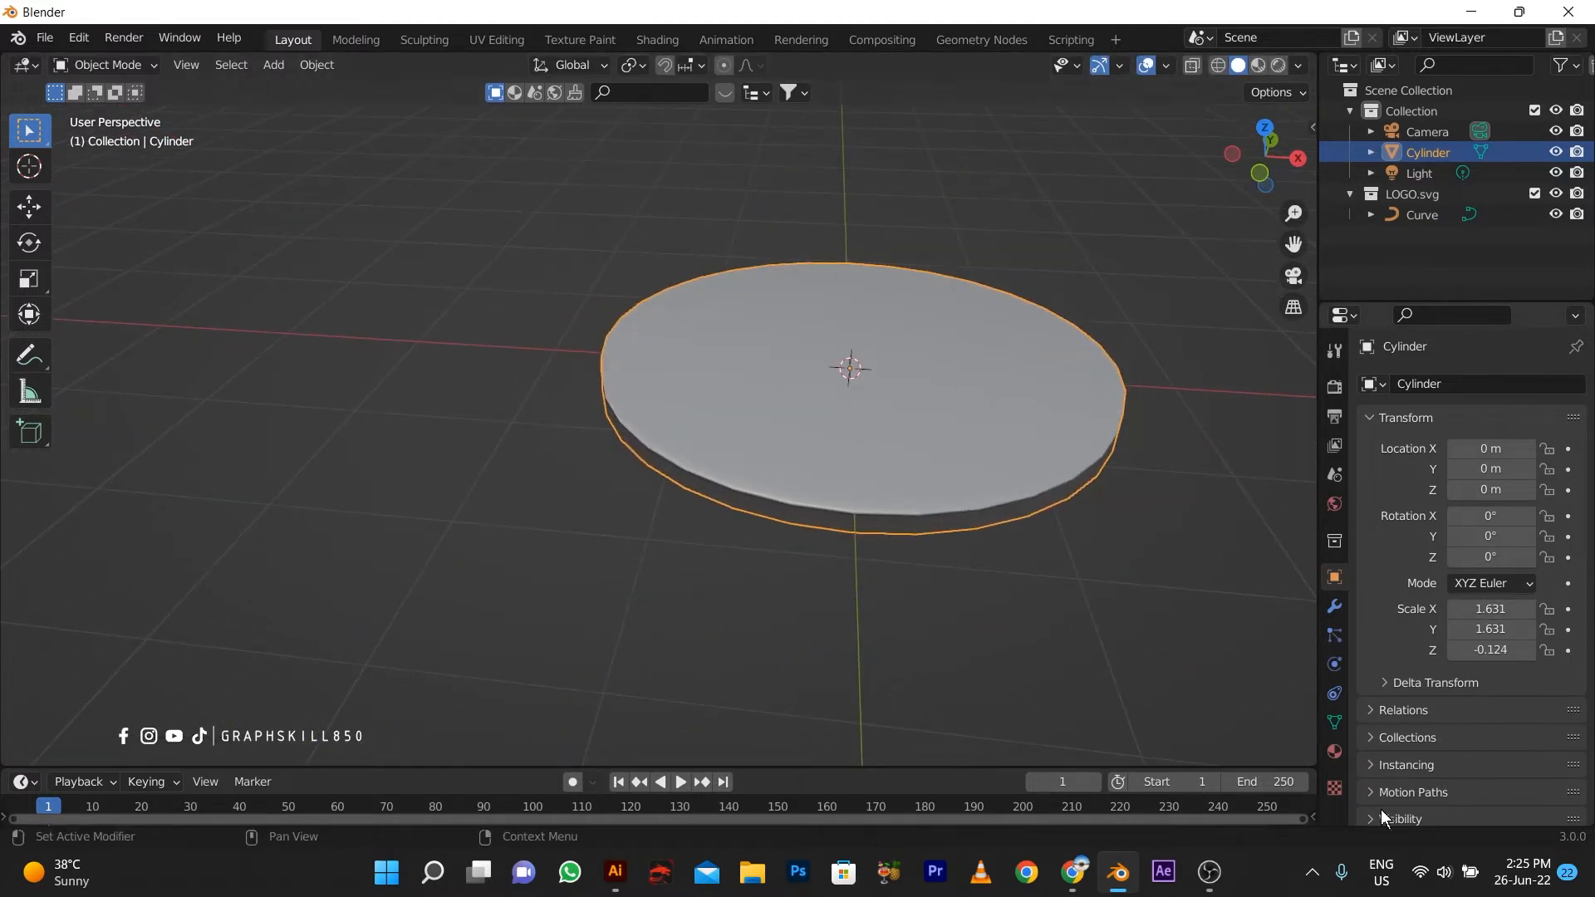
scroll(1377, 789, down, 2)
click(1336, 722)
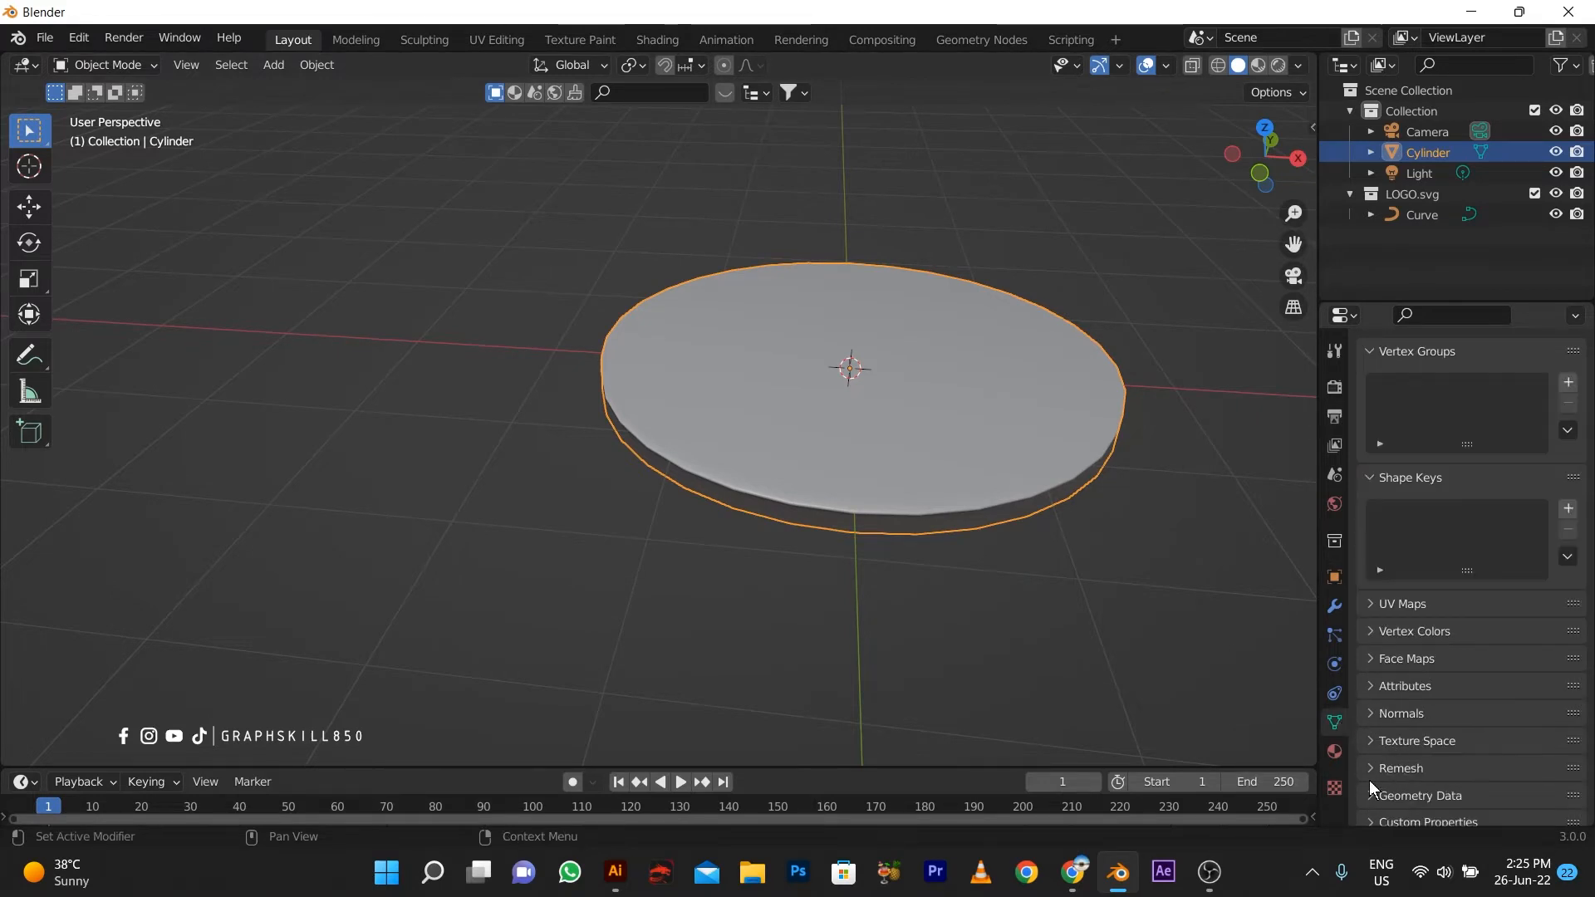
click(1371, 738)
click(1370, 733)
click(1373, 716)
click(1454, 744)
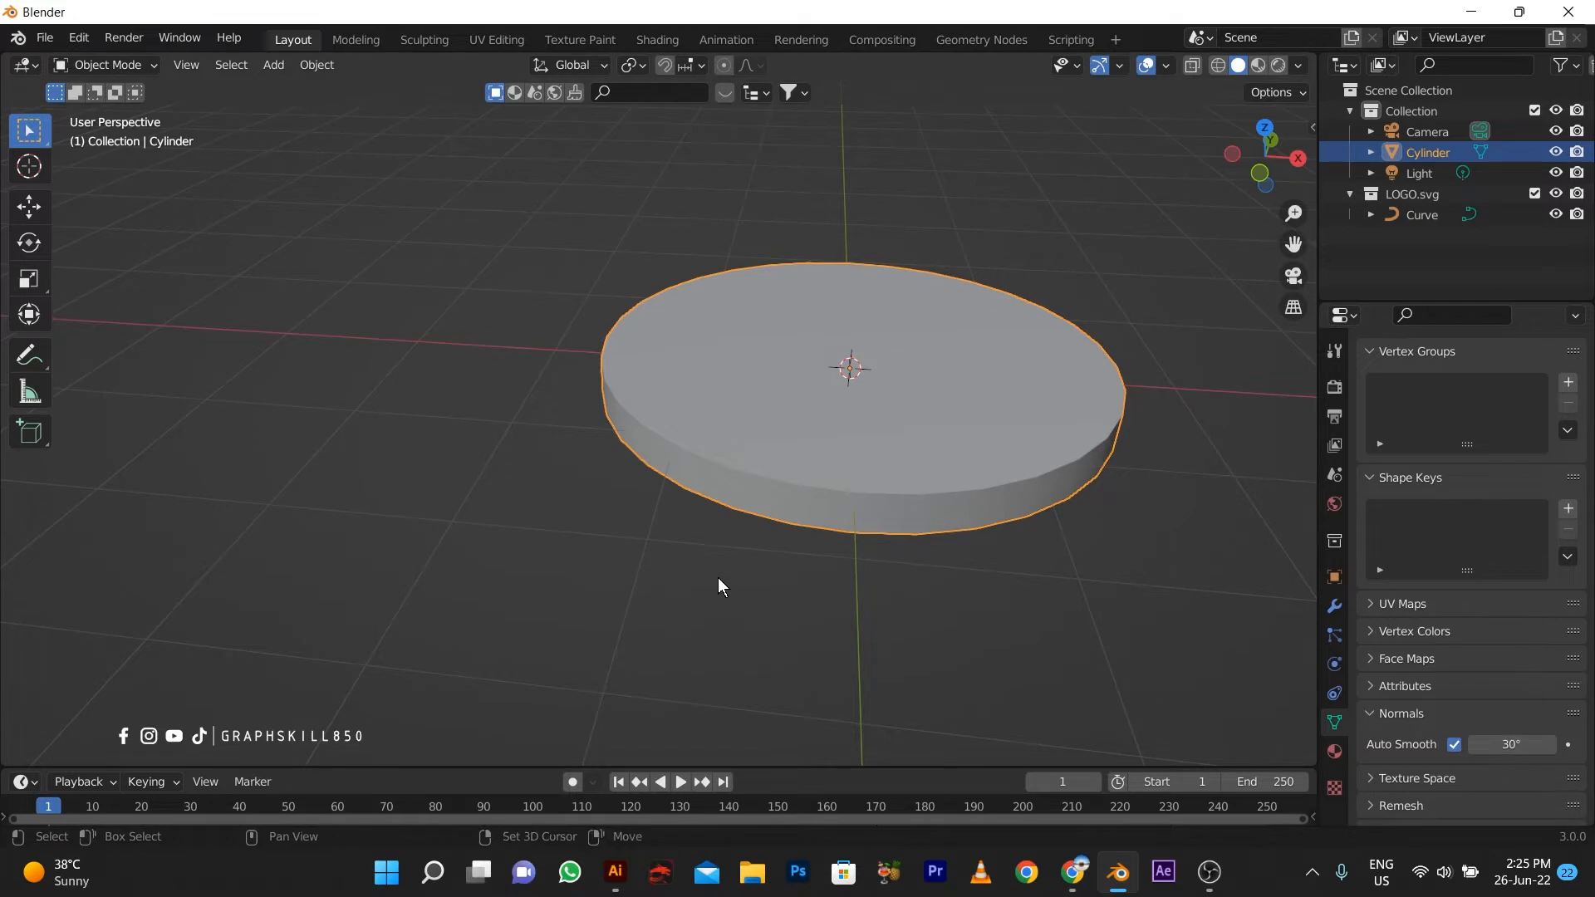
Step: Select the disc's top face in Edit Mode with face selection and try a bevel around it
middle_drag(718, 577, 675, 561)
key(Tab)
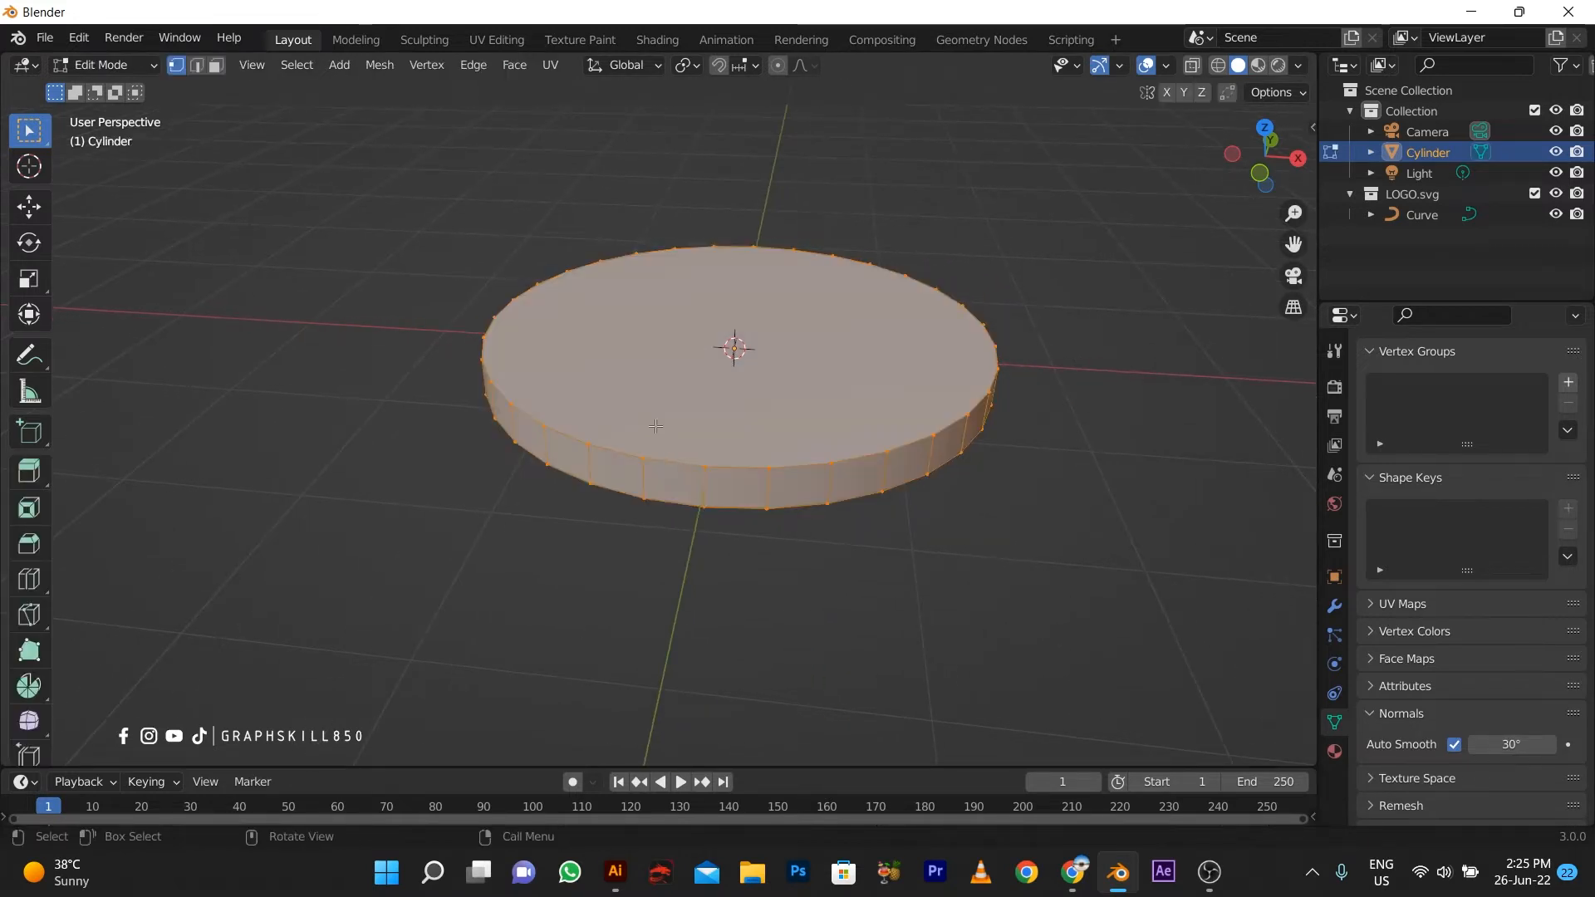
click(655, 426)
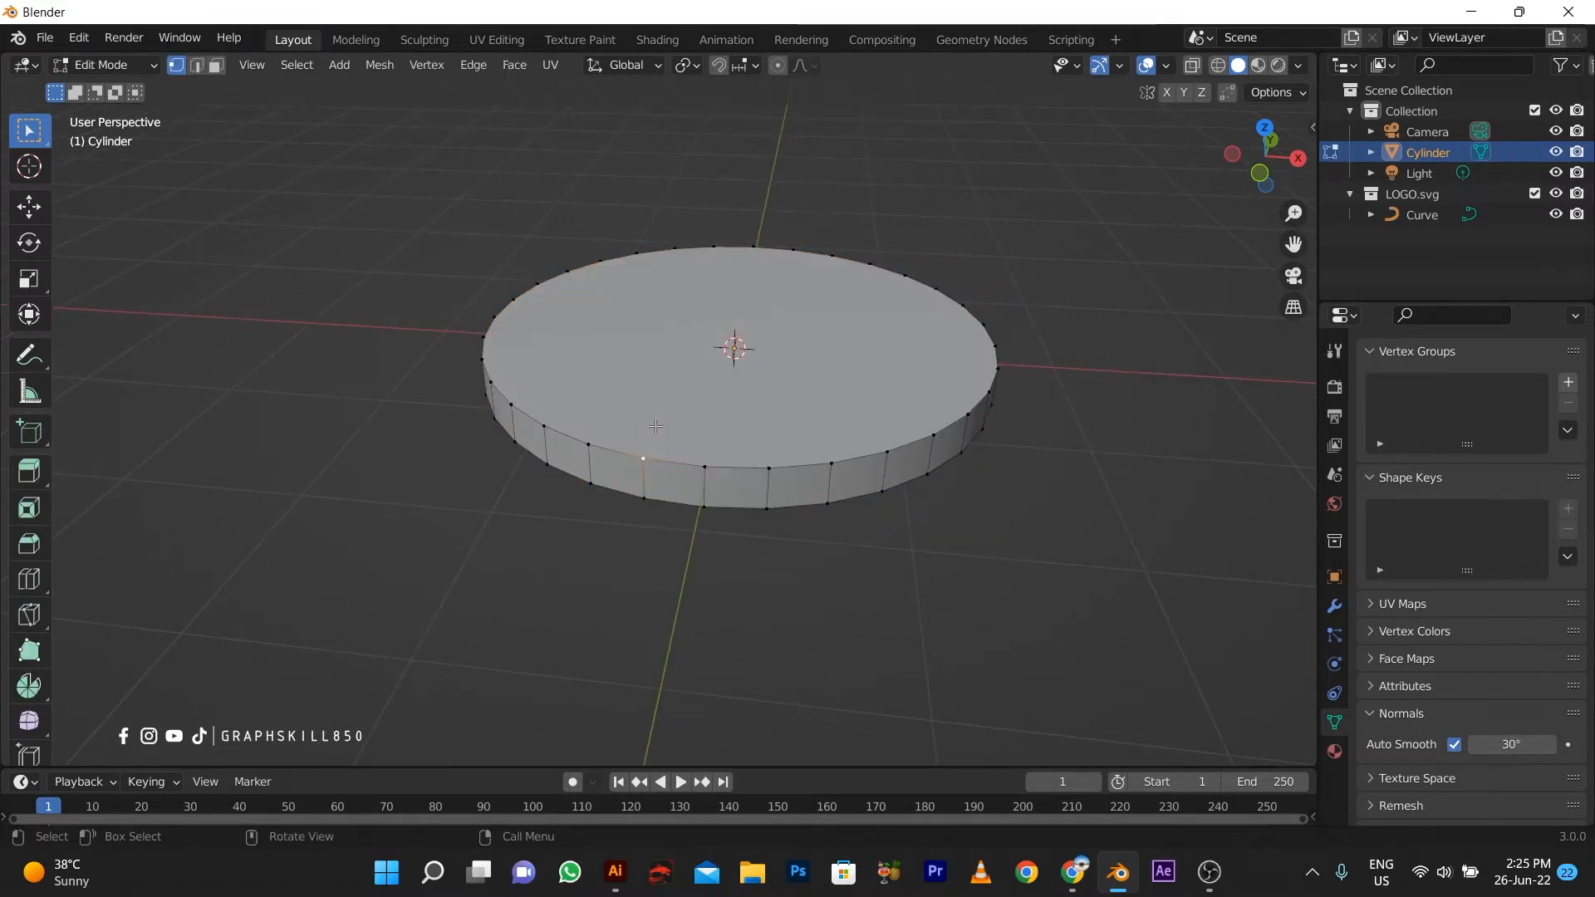
click(215, 65)
click(701, 365)
key(i)
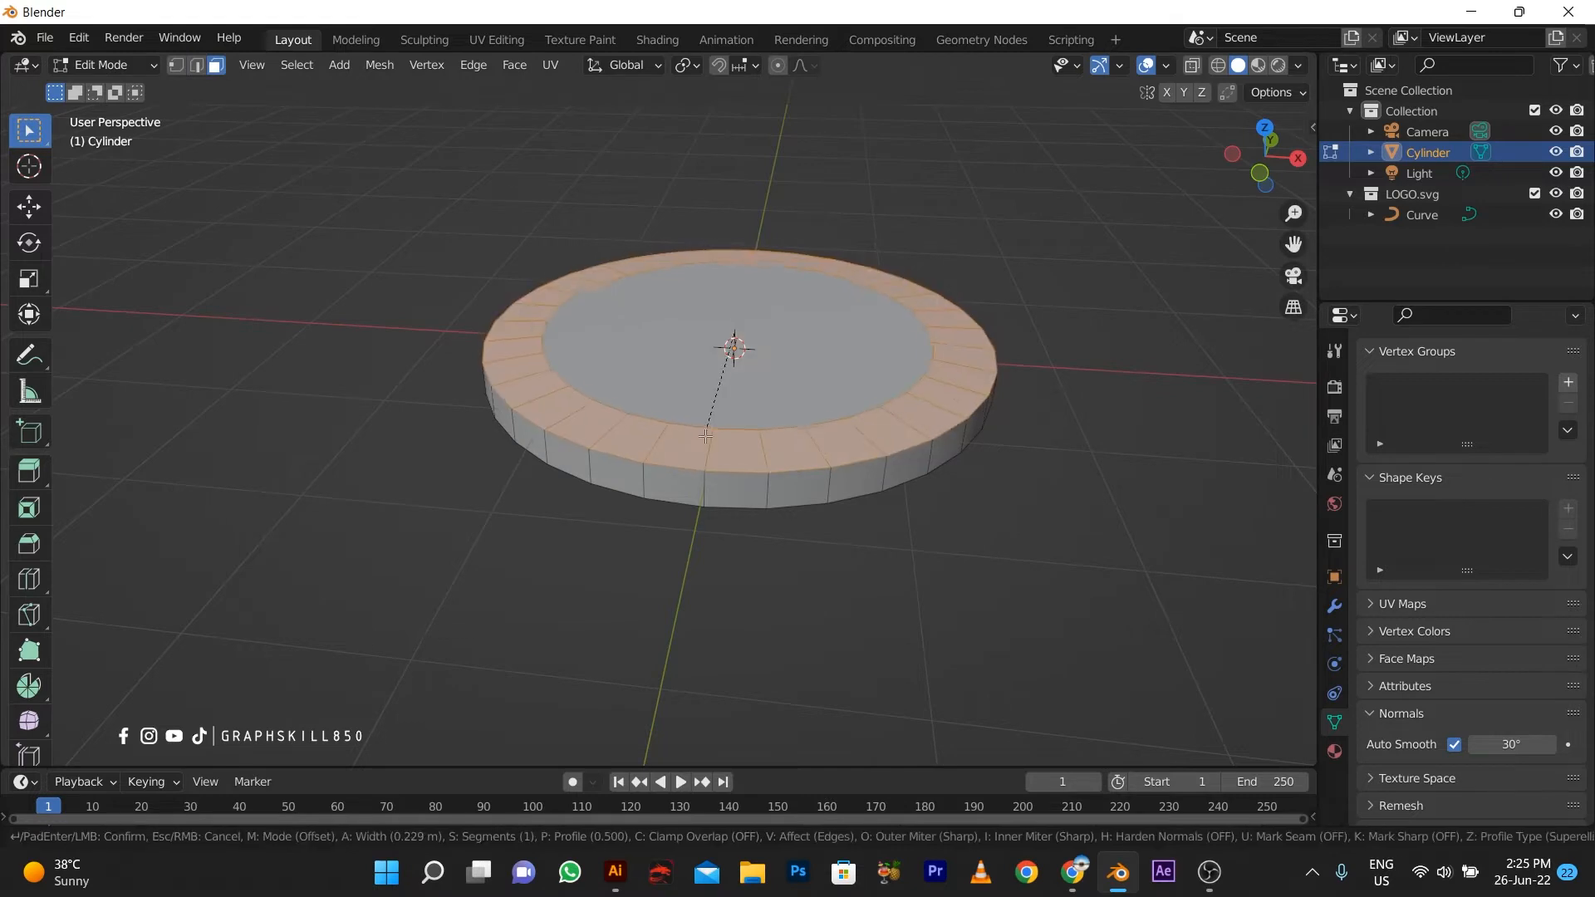
key(Escape)
Step: Apply all transforms to the disc in Object Mode and return to editing its mesh
key(Tab)
key(ctrl+a)
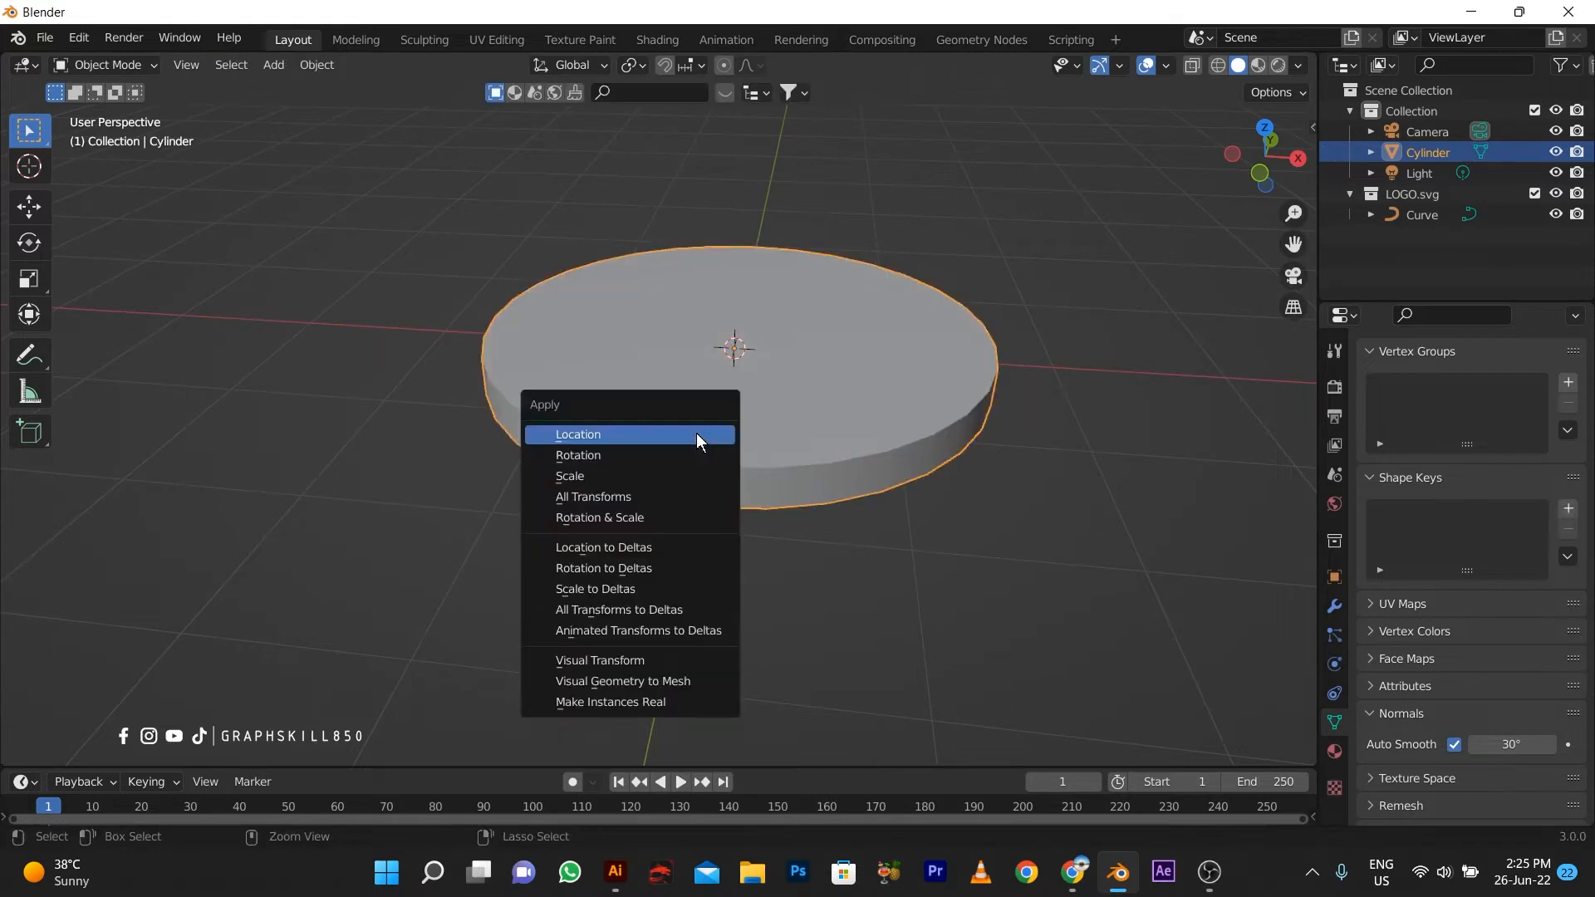
click(642, 496)
key(Tab)
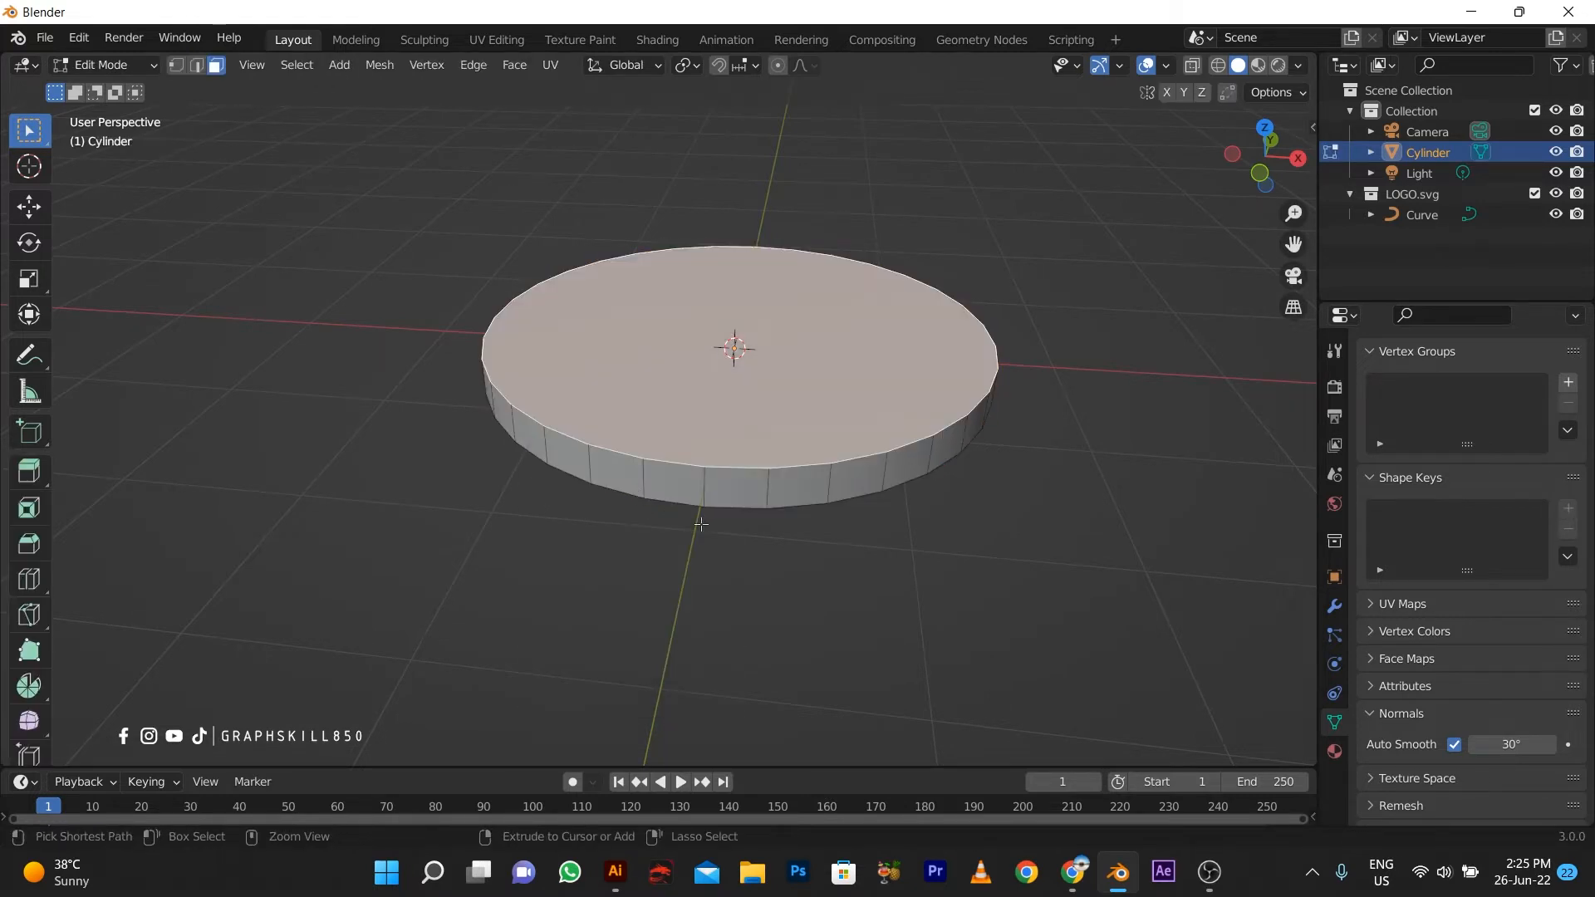
Step: Bevel the disc's top rim with 10 segments and a width of about 0.038 m, and return to Object Mode
key(i)
scroll(718, 540, up, 5)
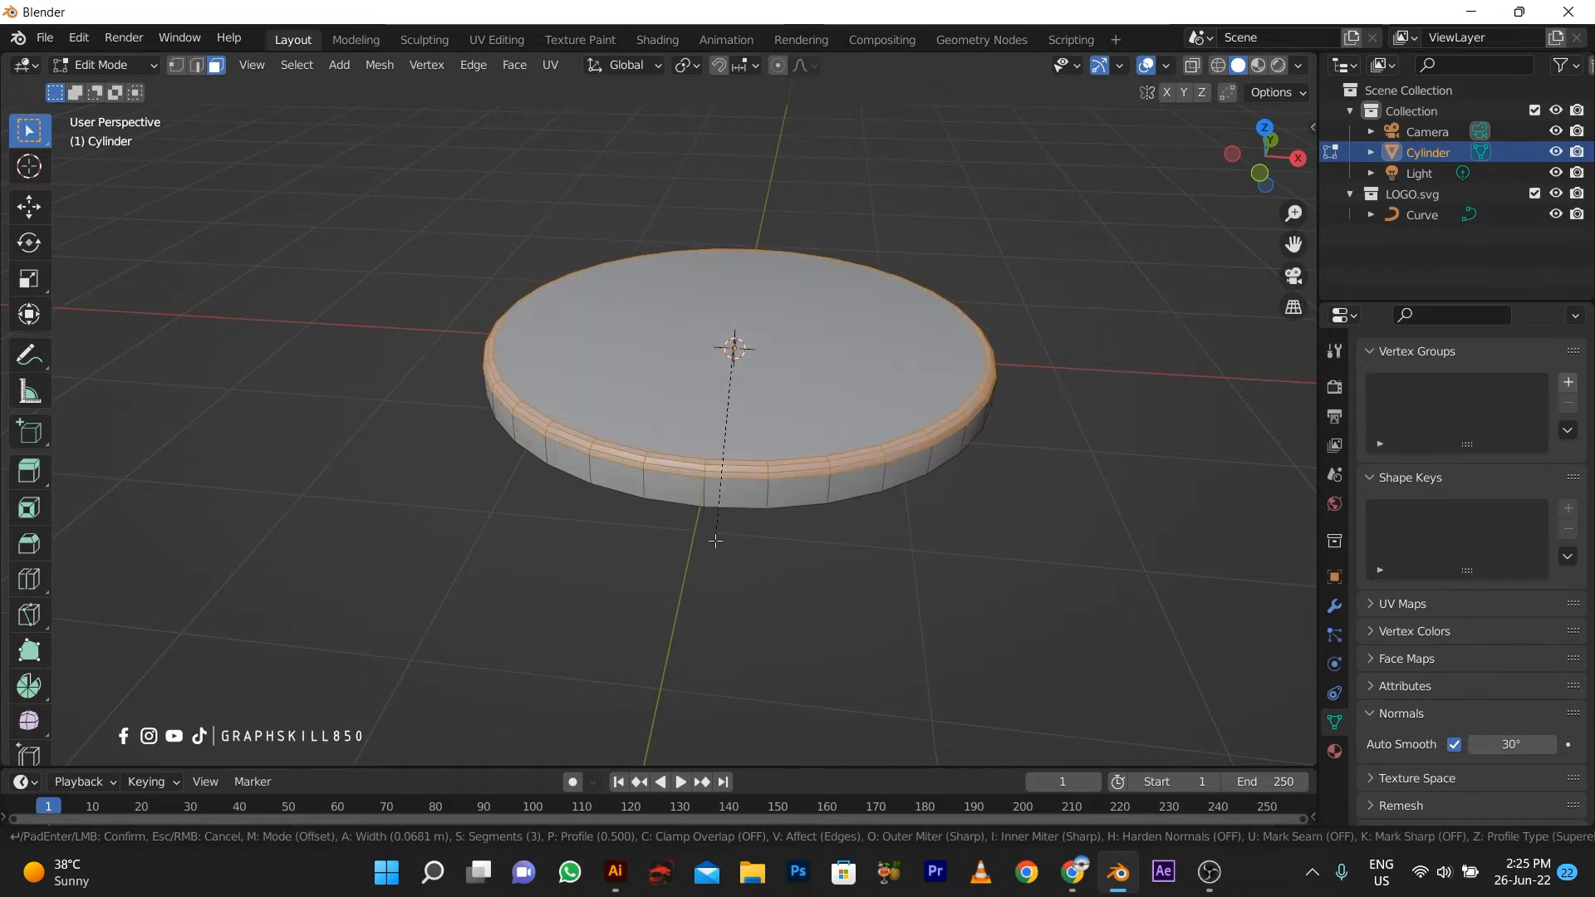
scroll(721, 537, up, 4)
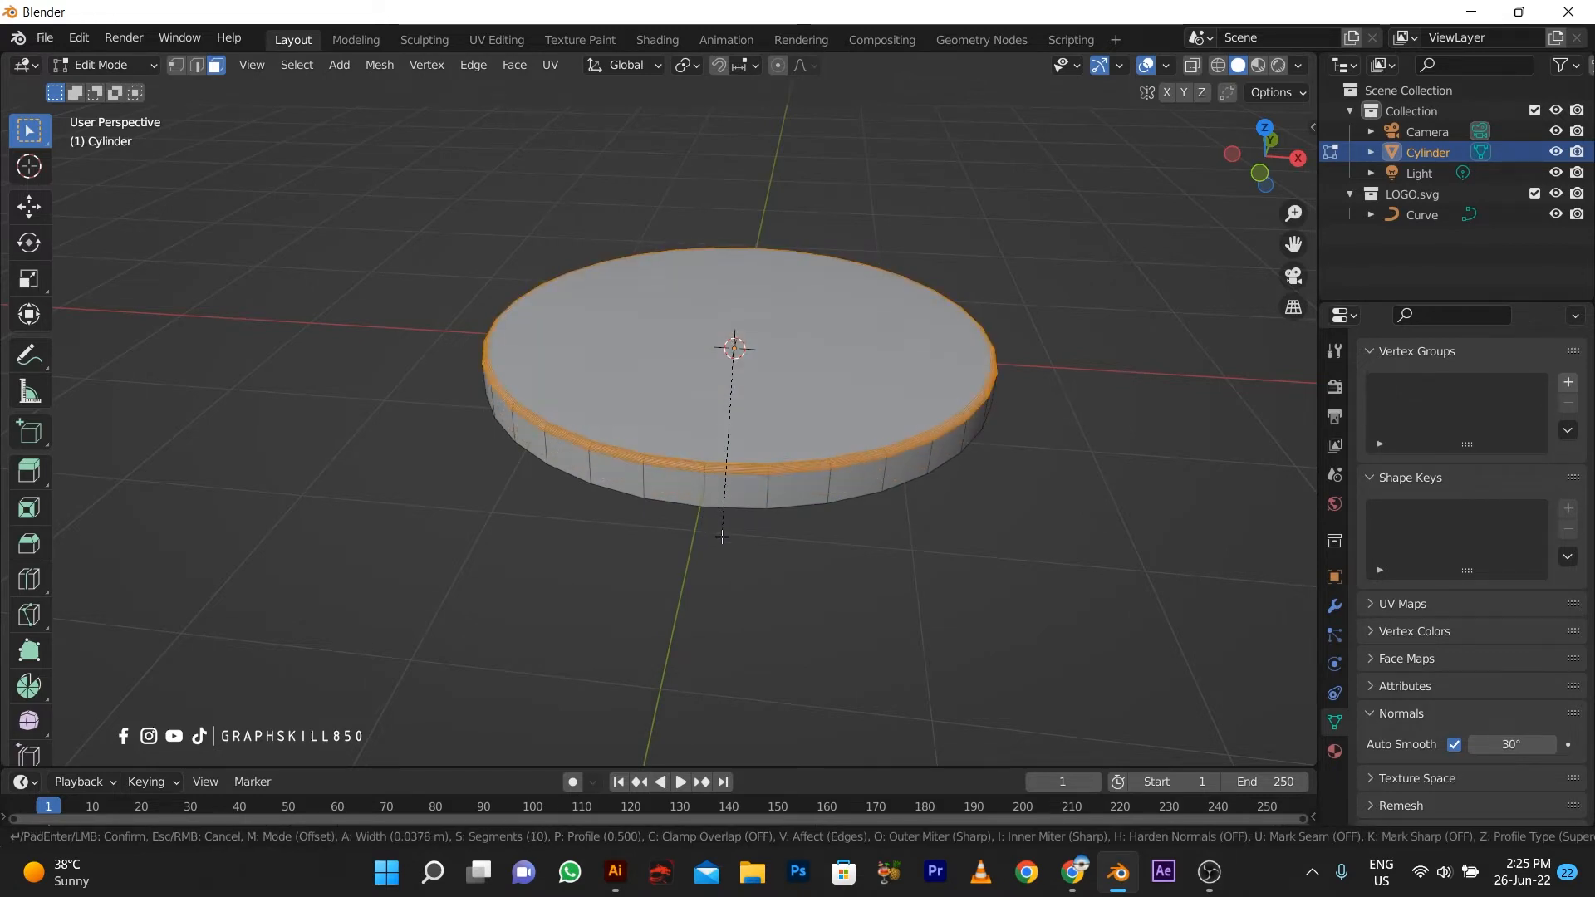
click(722, 538)
key(Tab)
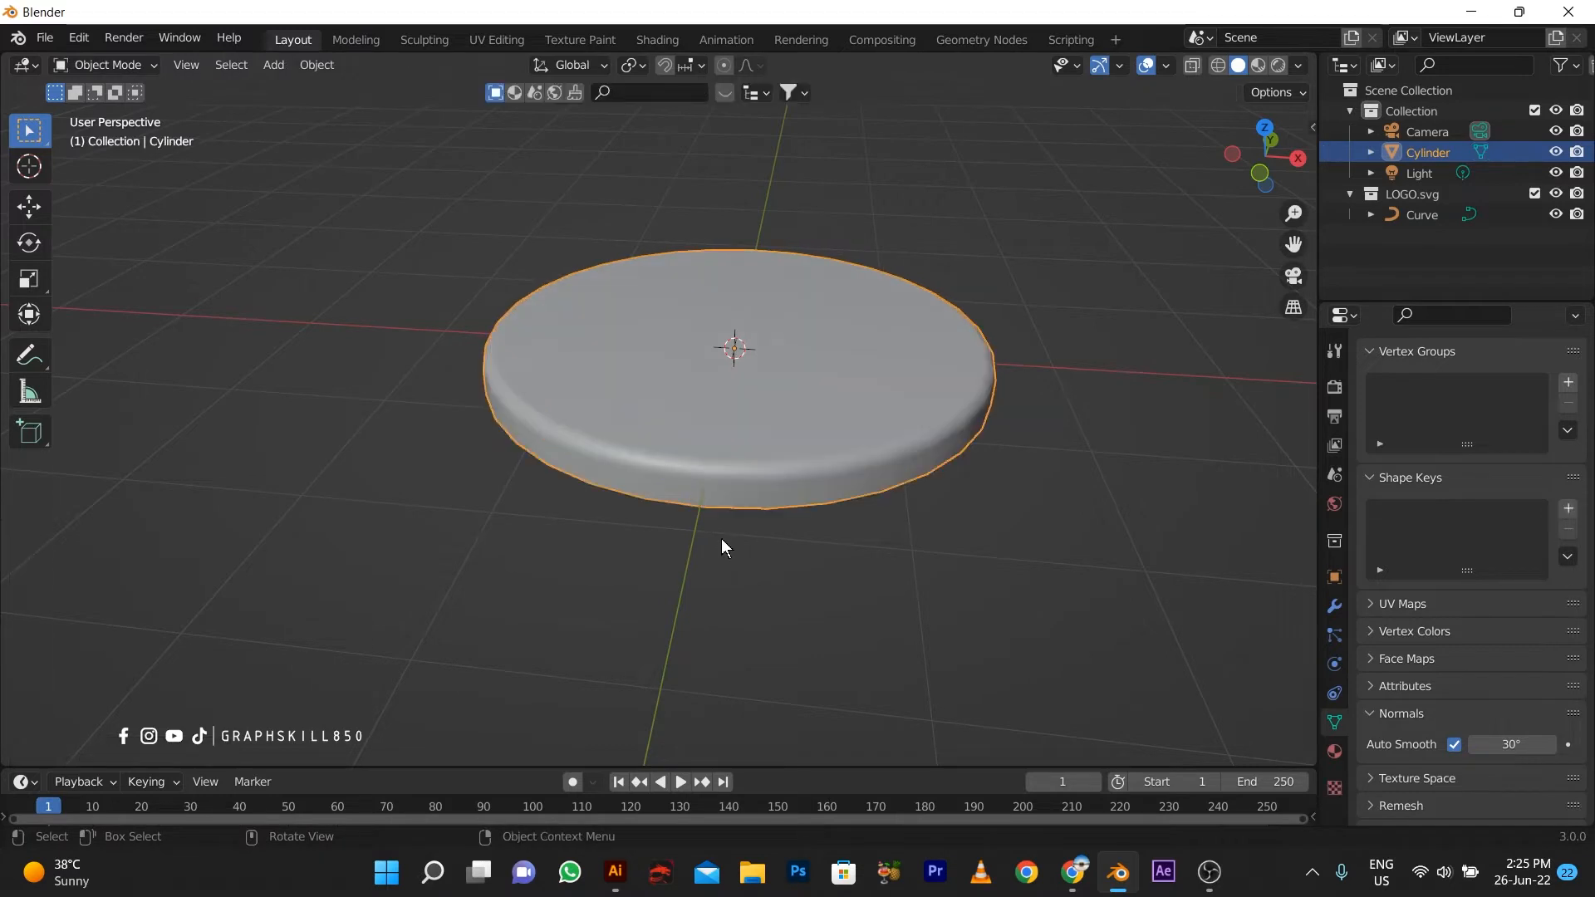
Step: Extrude the logo curve by 0.01 m in its geometry settings so it rises above the disc
click(1425, 212)
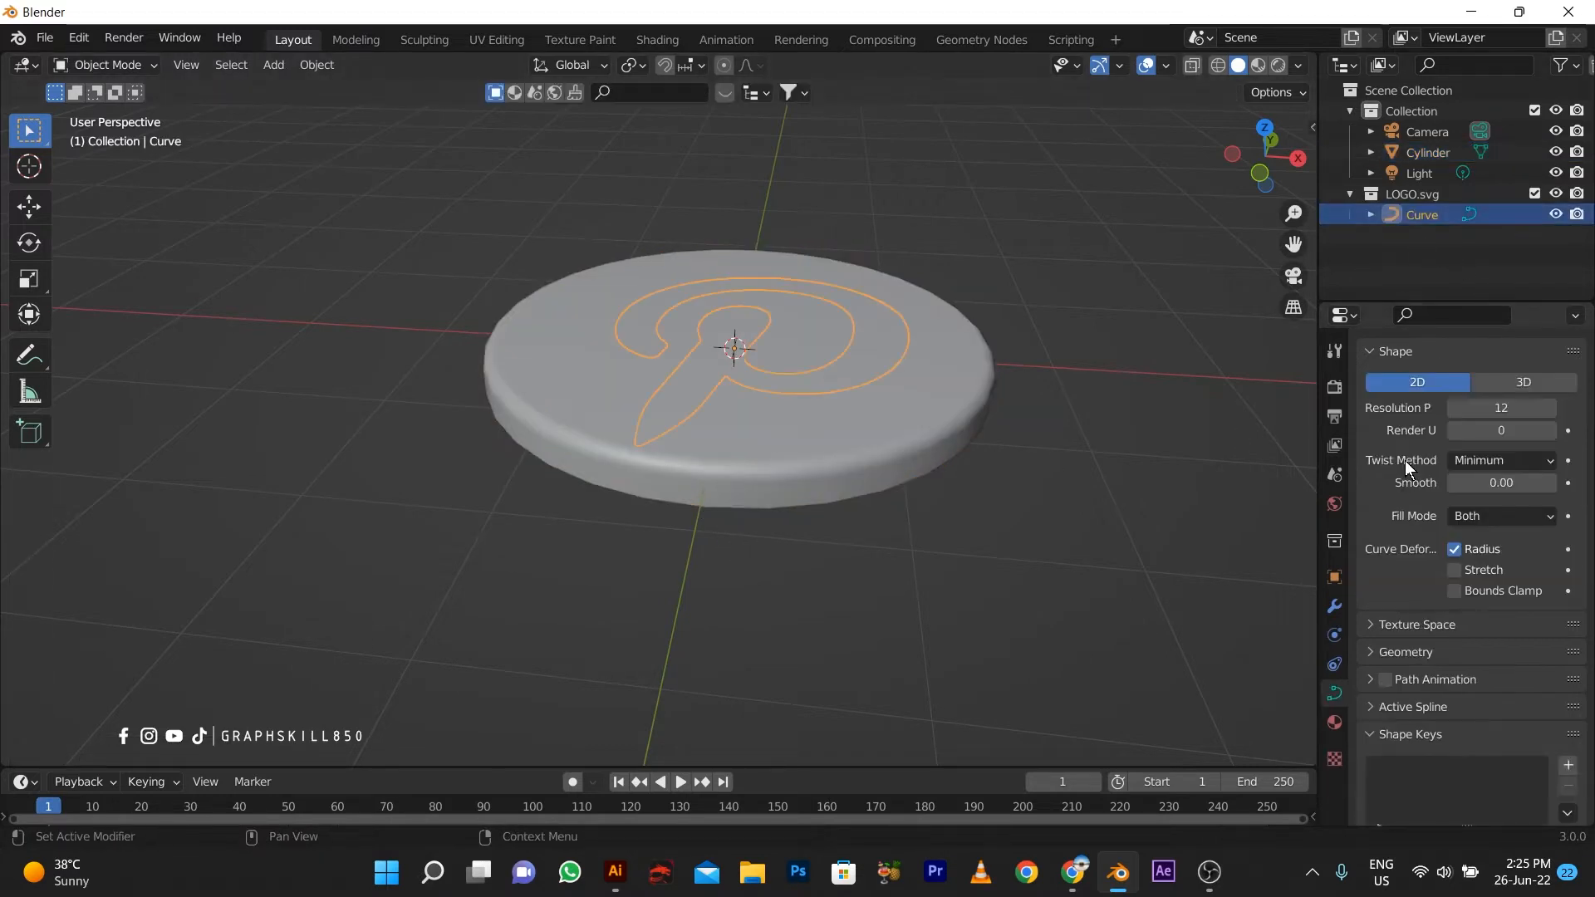
click(1375, 653)
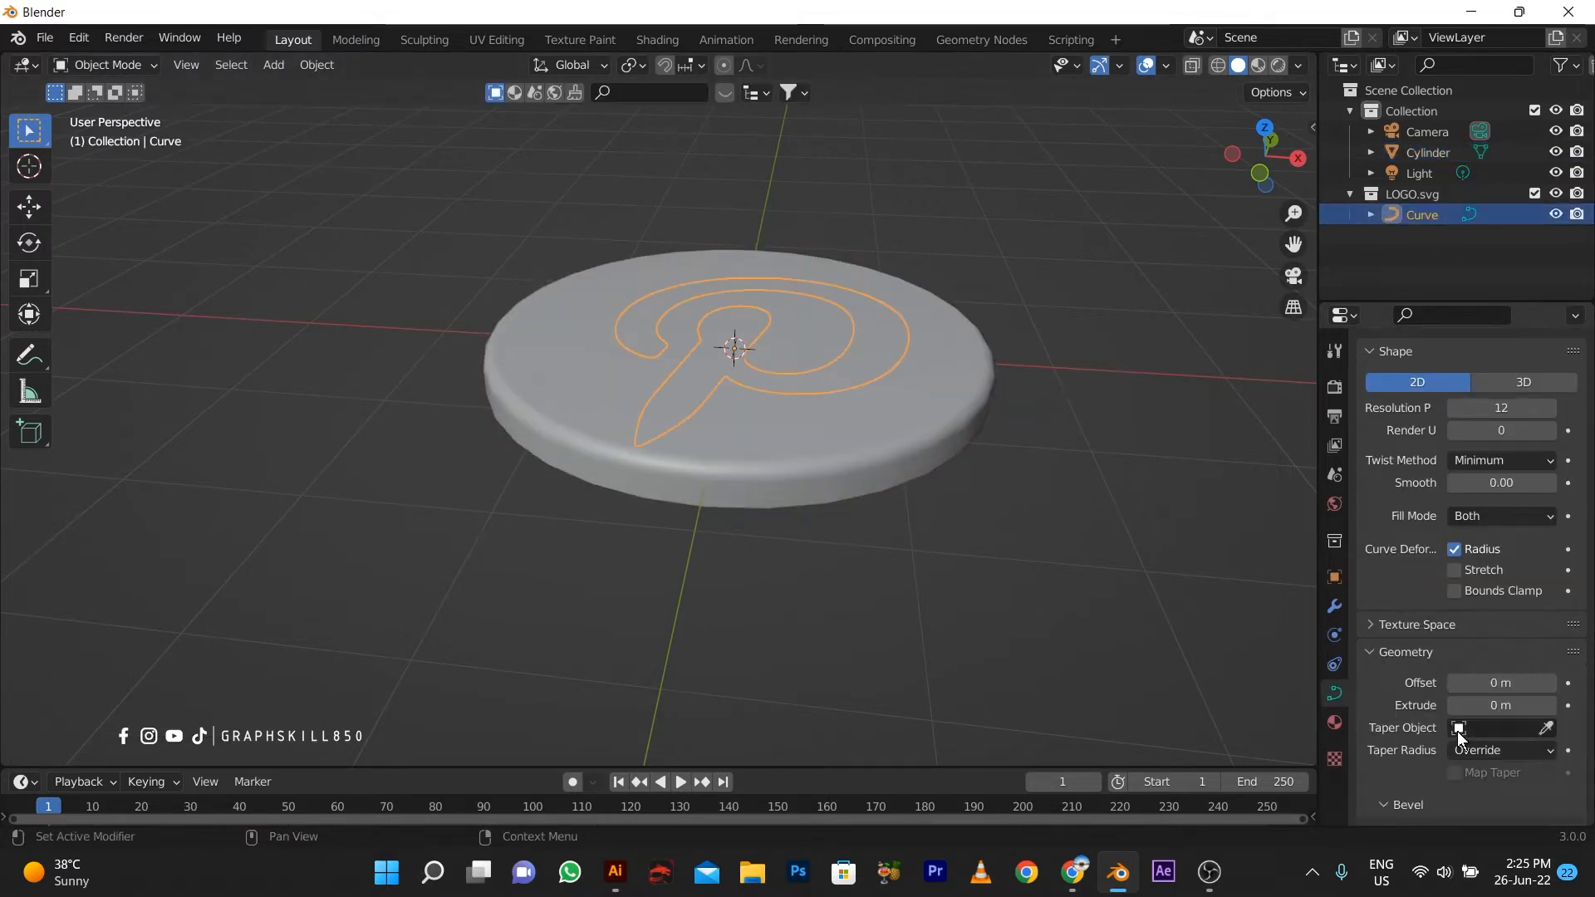
drag(1553, 706, 1454, 710)
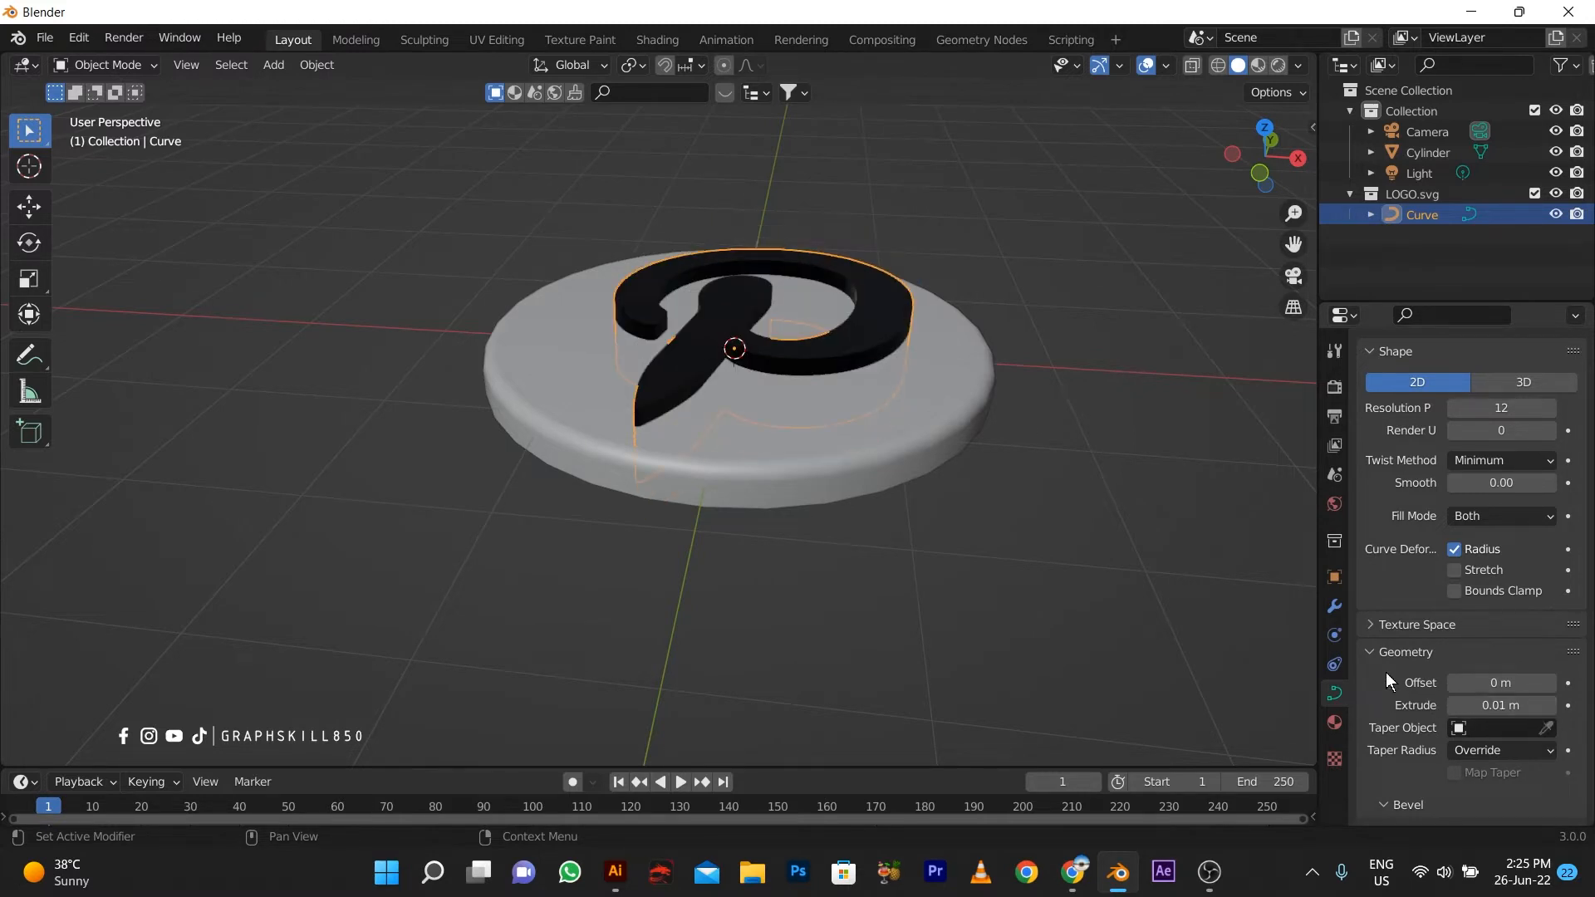
middle_drag(698, 555, 745, 624)
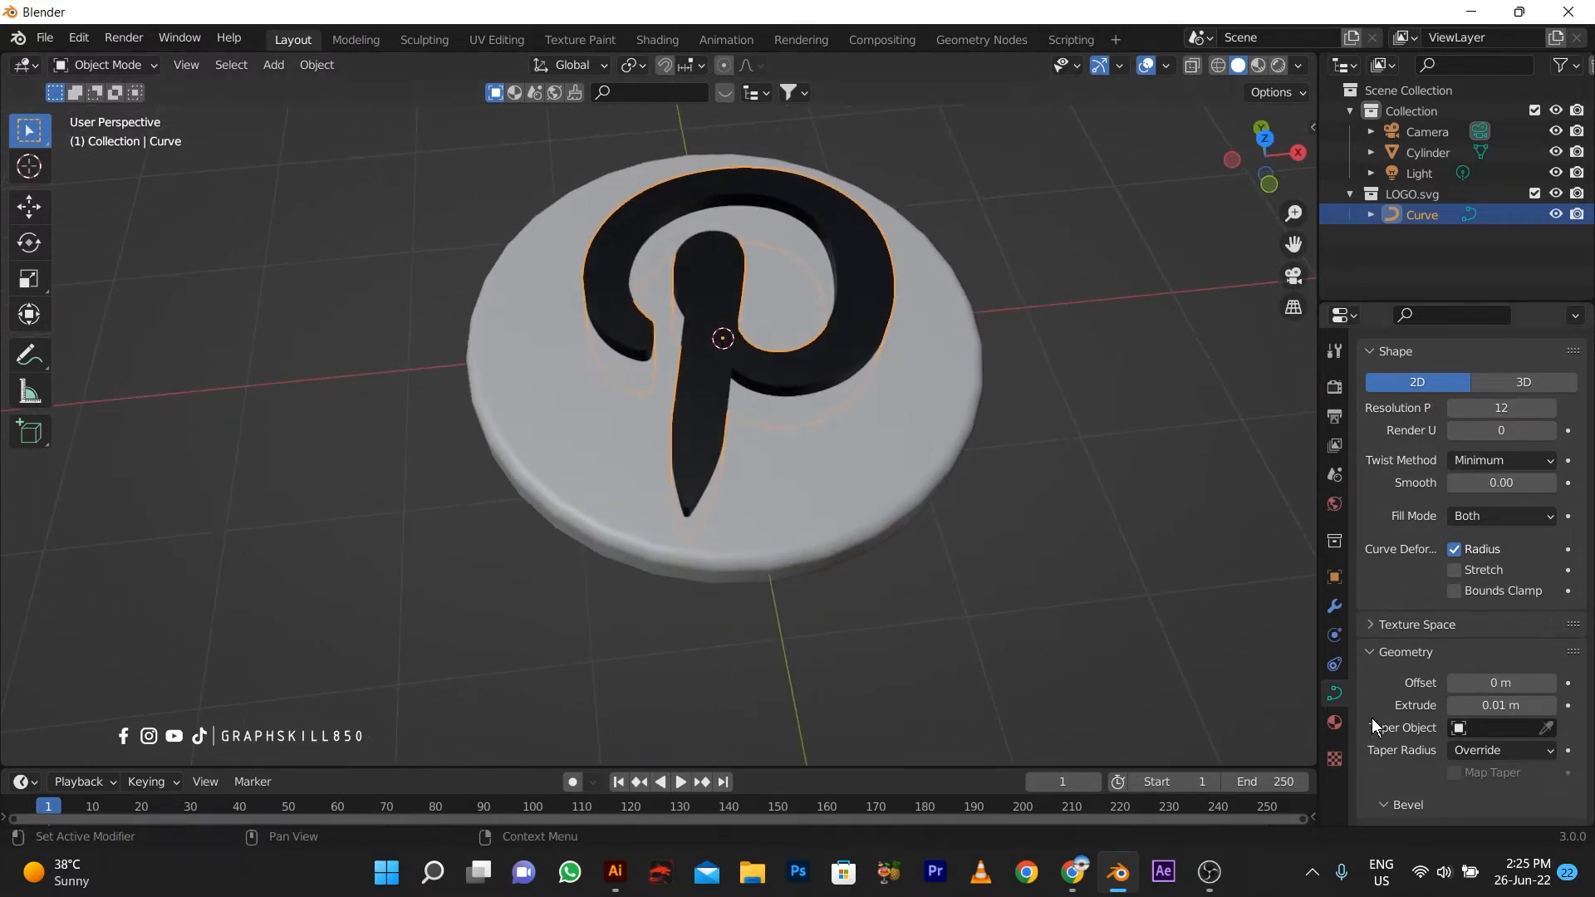
Step: Remove the SVGMat material from the logo curve
click(1334, 722)
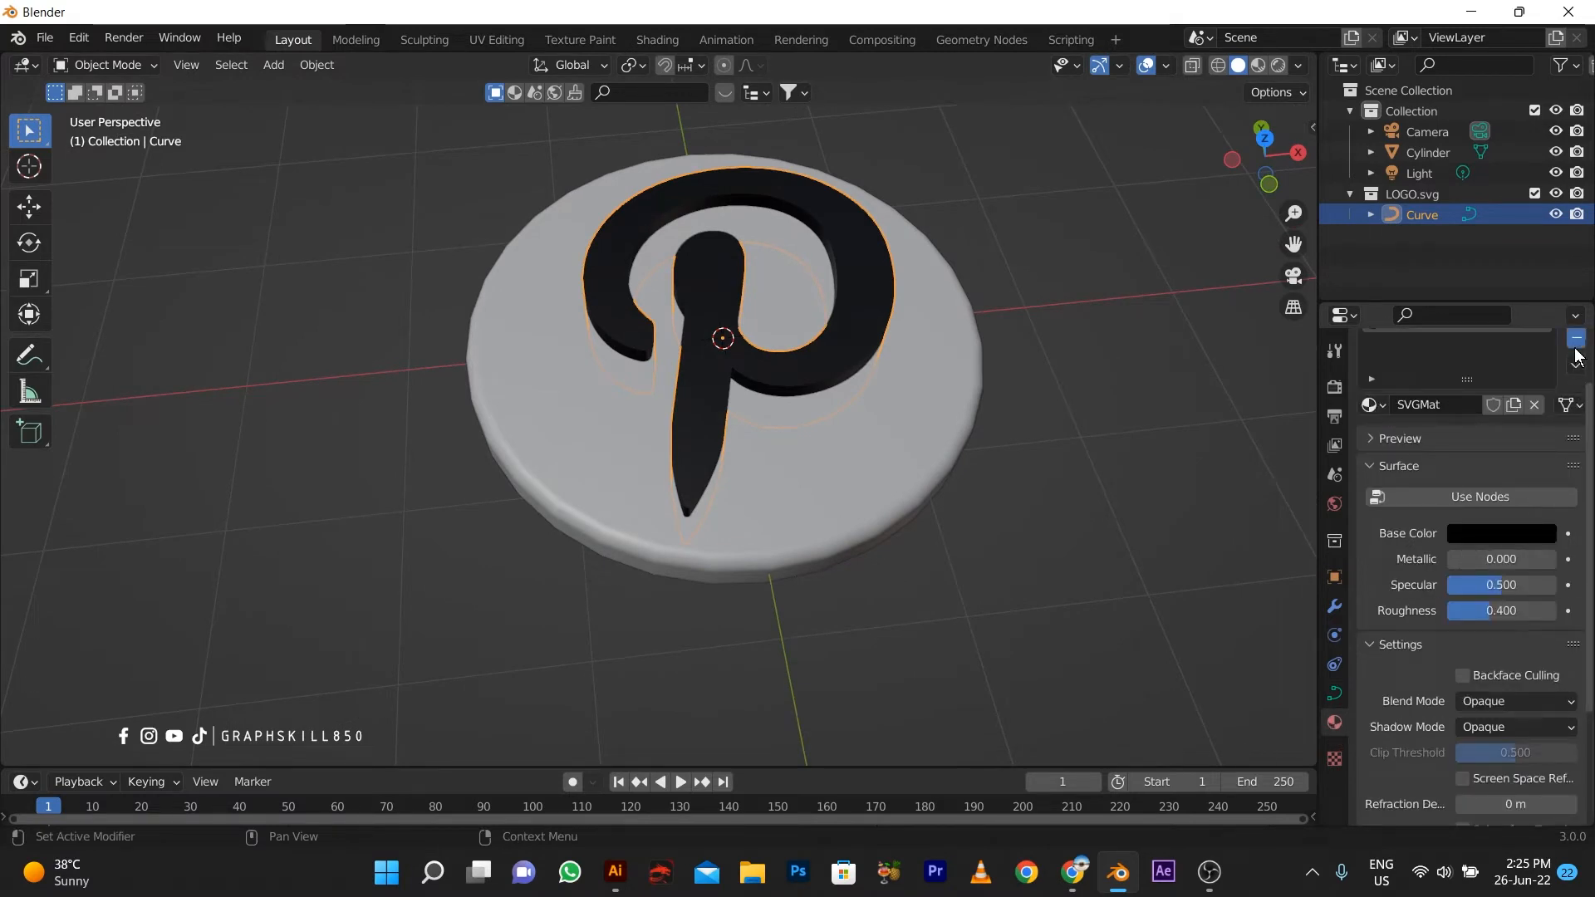
click(1577, 405)
scroll(815, 425, down, 3)
middle_drag(804, 465, 780, 462)
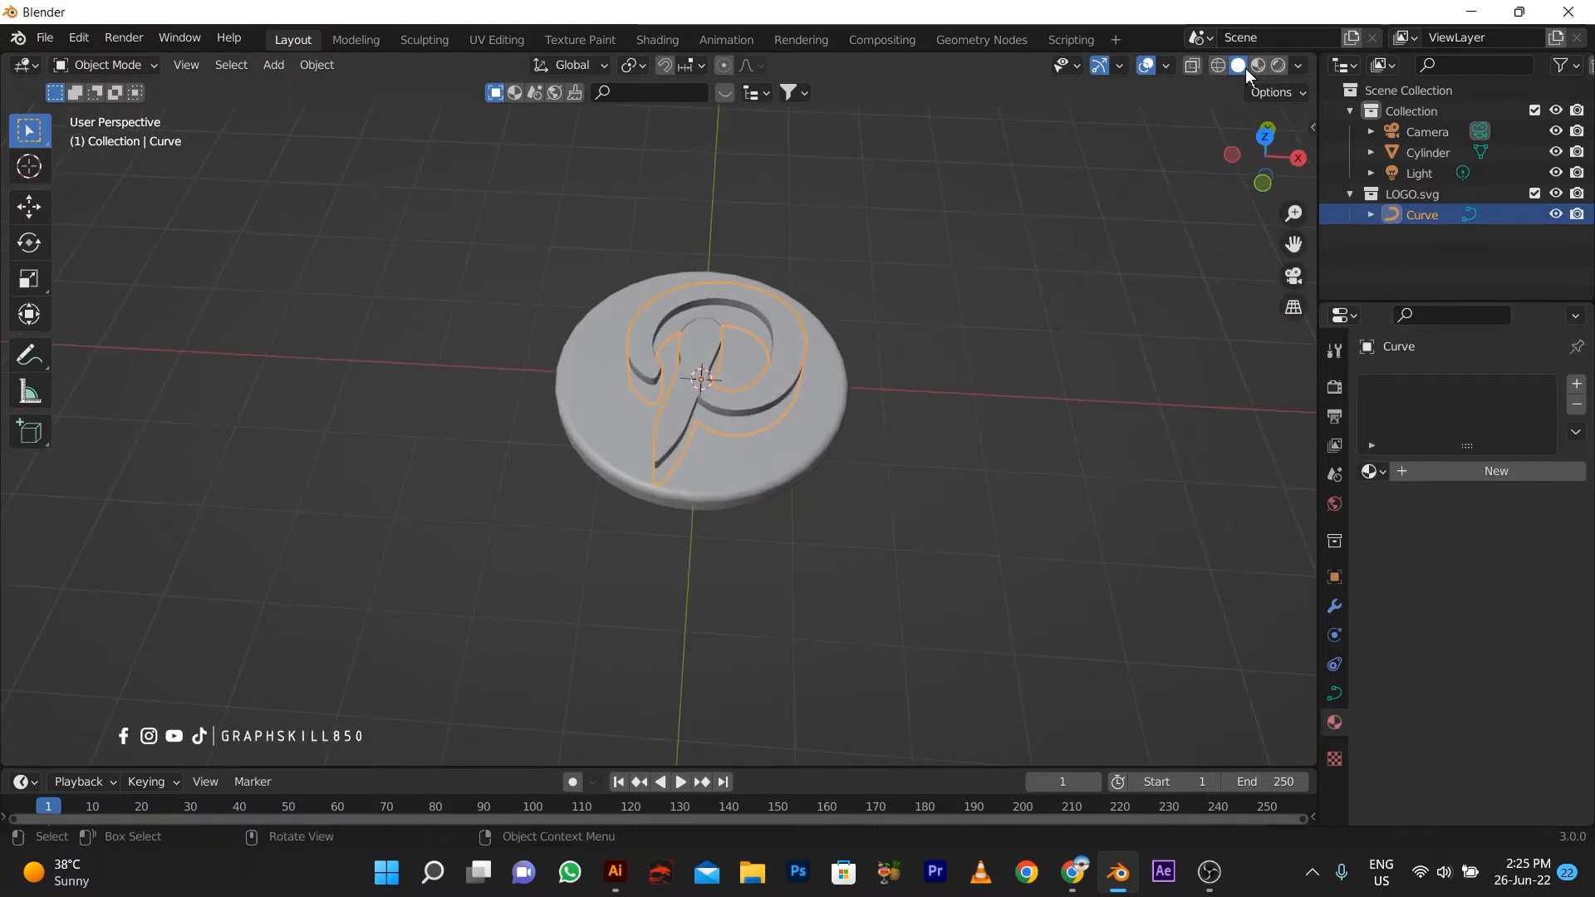
Step: Show the viewport in Material Preview and give the logo curve a new material with a pale yellow base color
click(1258, 67)
middle_drag(700, 432, 719, 430)
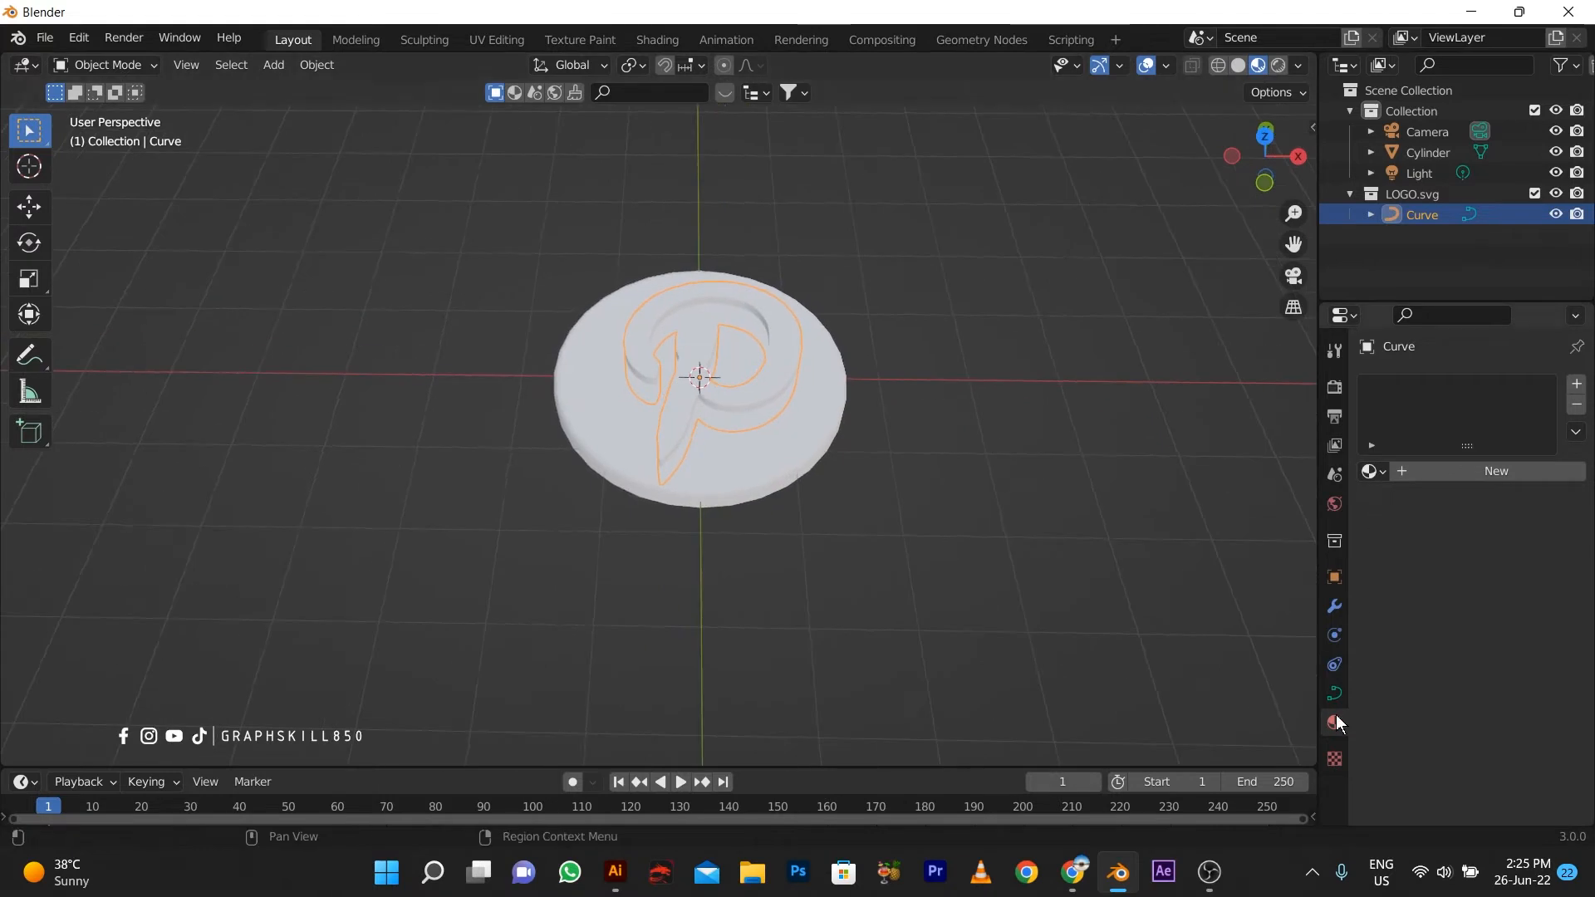
click(1575, 385)
click(1459, 466)
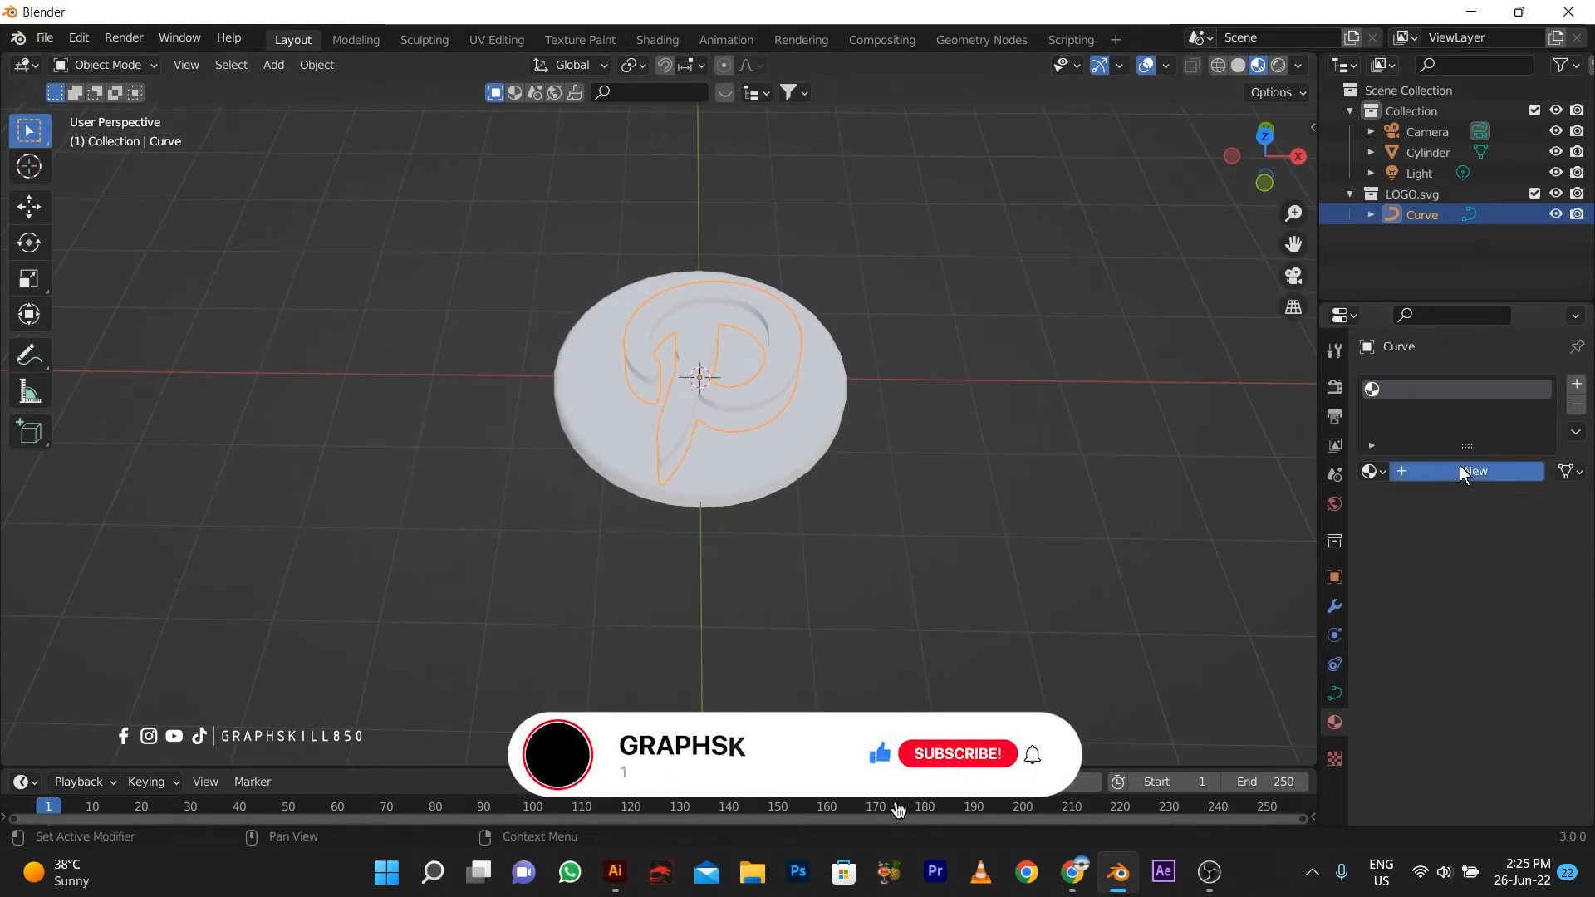
click(1512, 688)
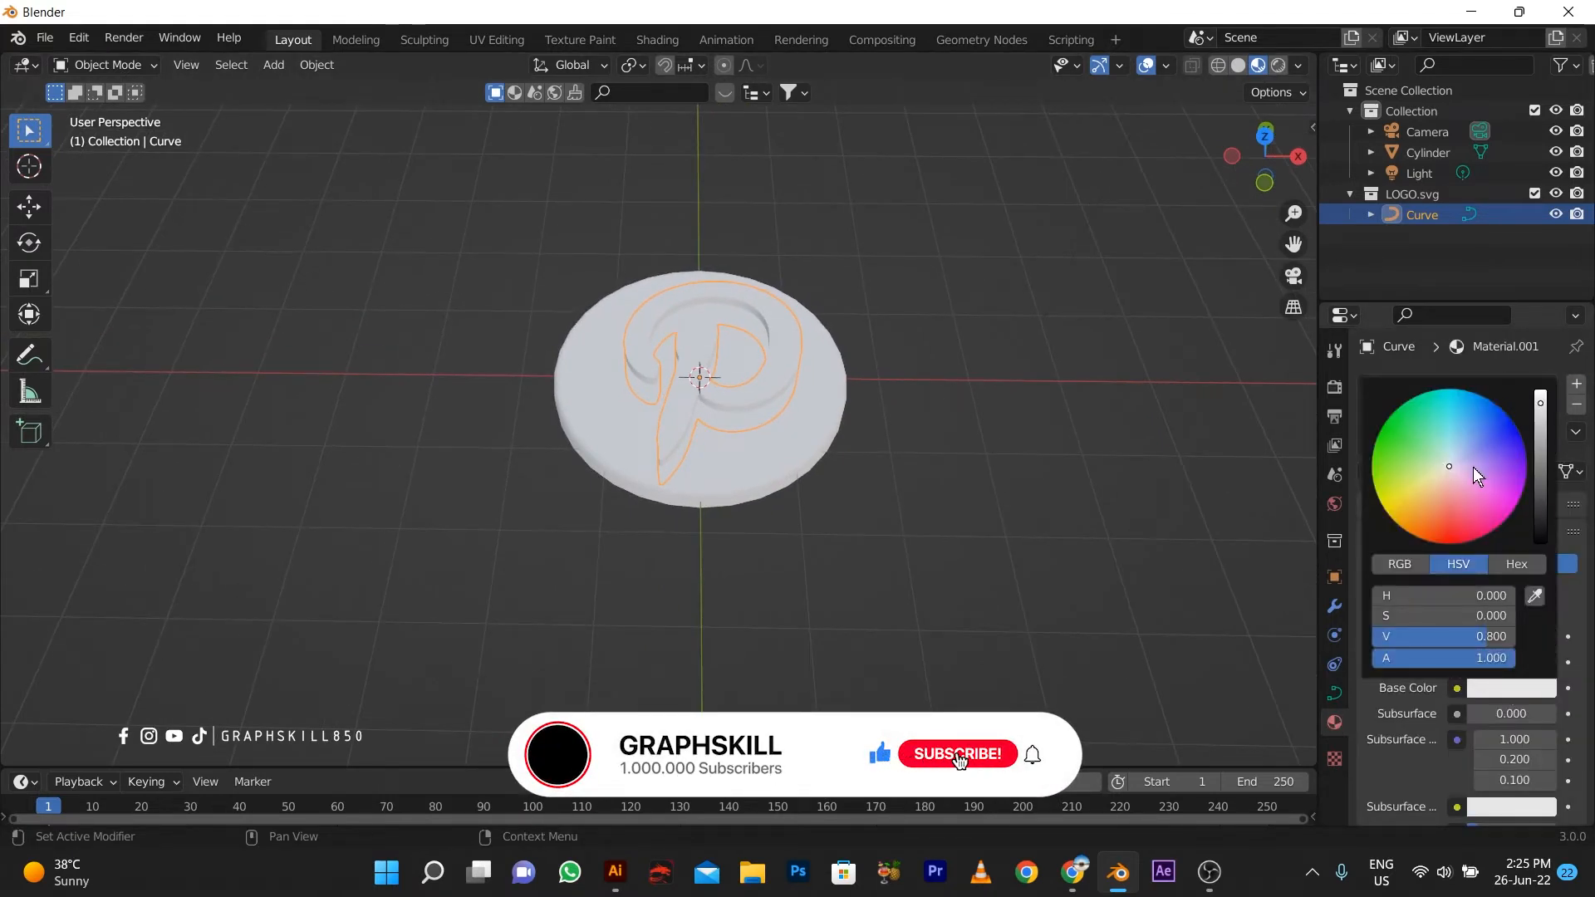
click(1449, 467)
drag(1449, 467, 1428, 485)
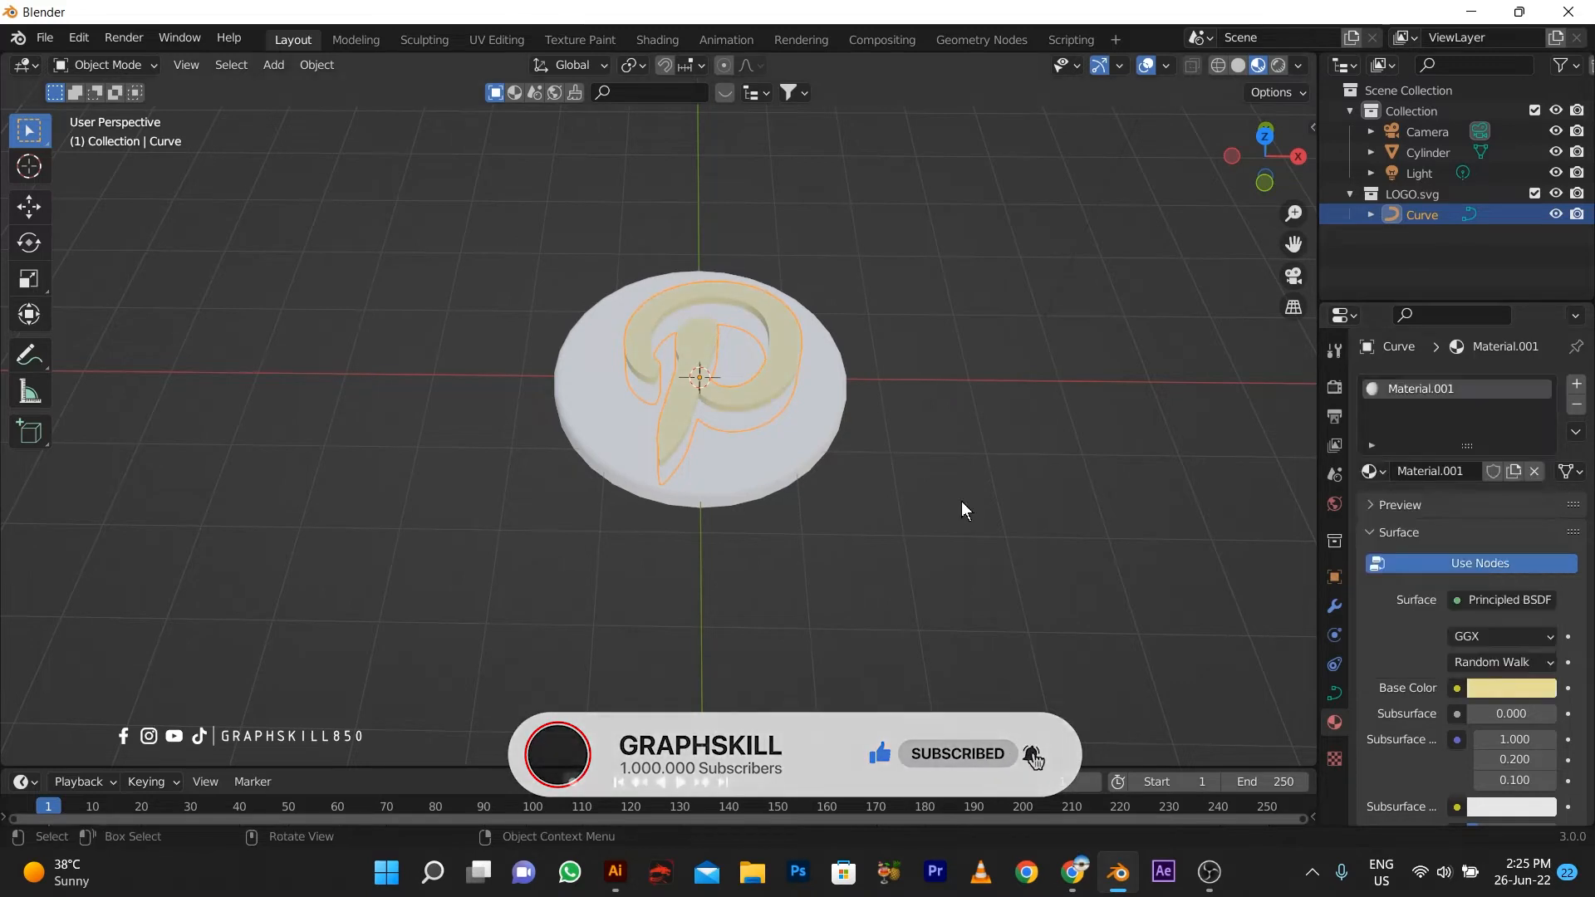
Step: Give the disc a new material
click(959, 502)
middle_drag(672, 547, 704, 545)
click(748, 495)
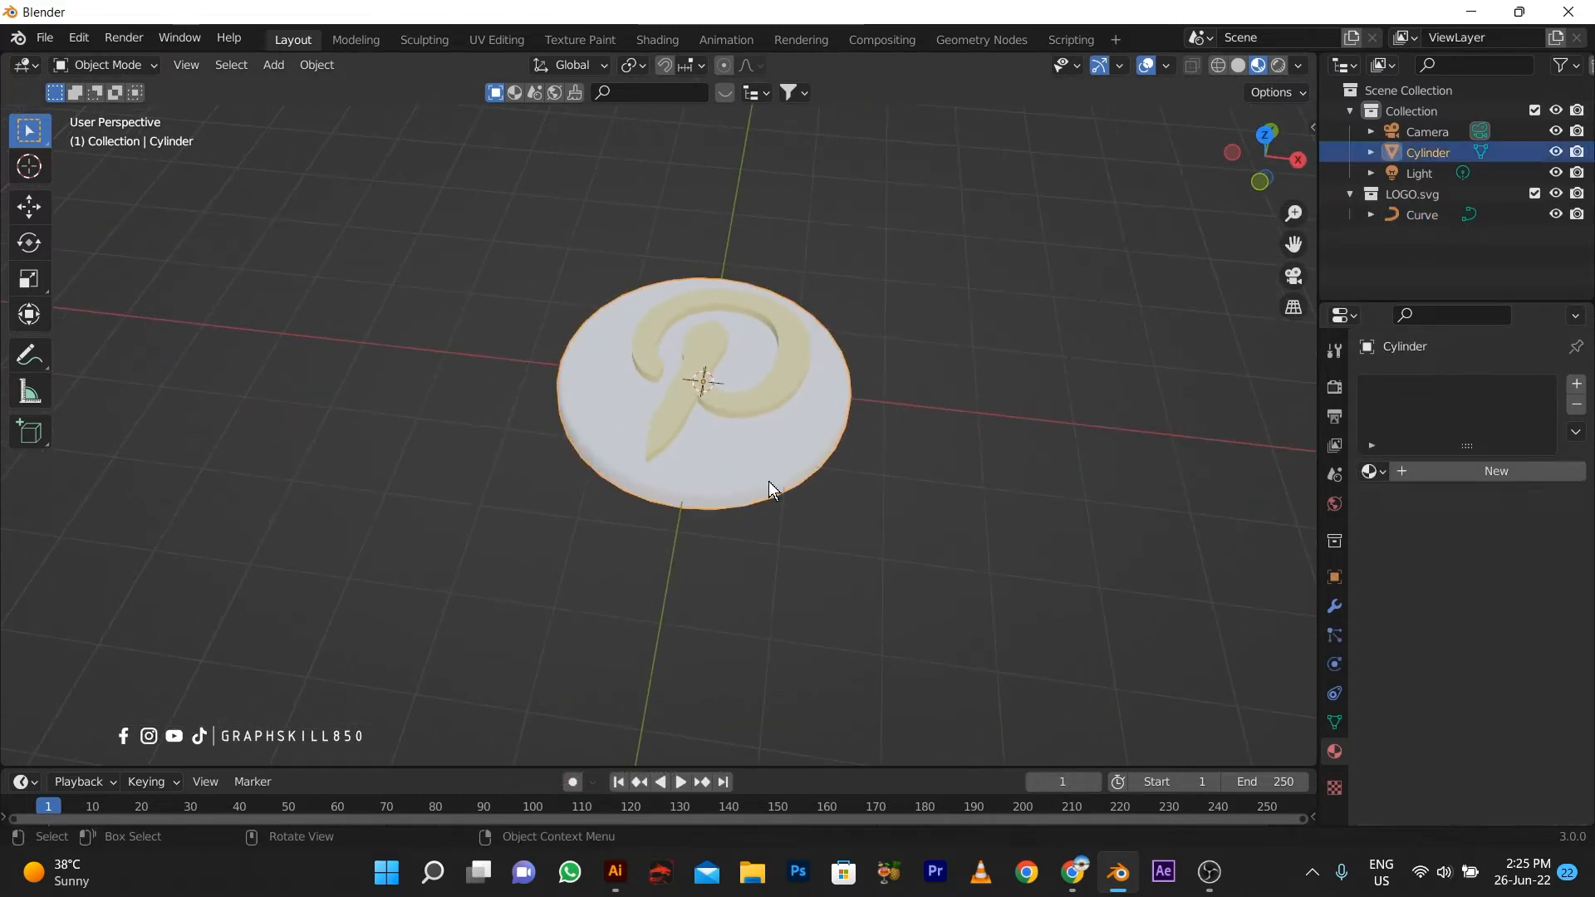
click(1504, 470)
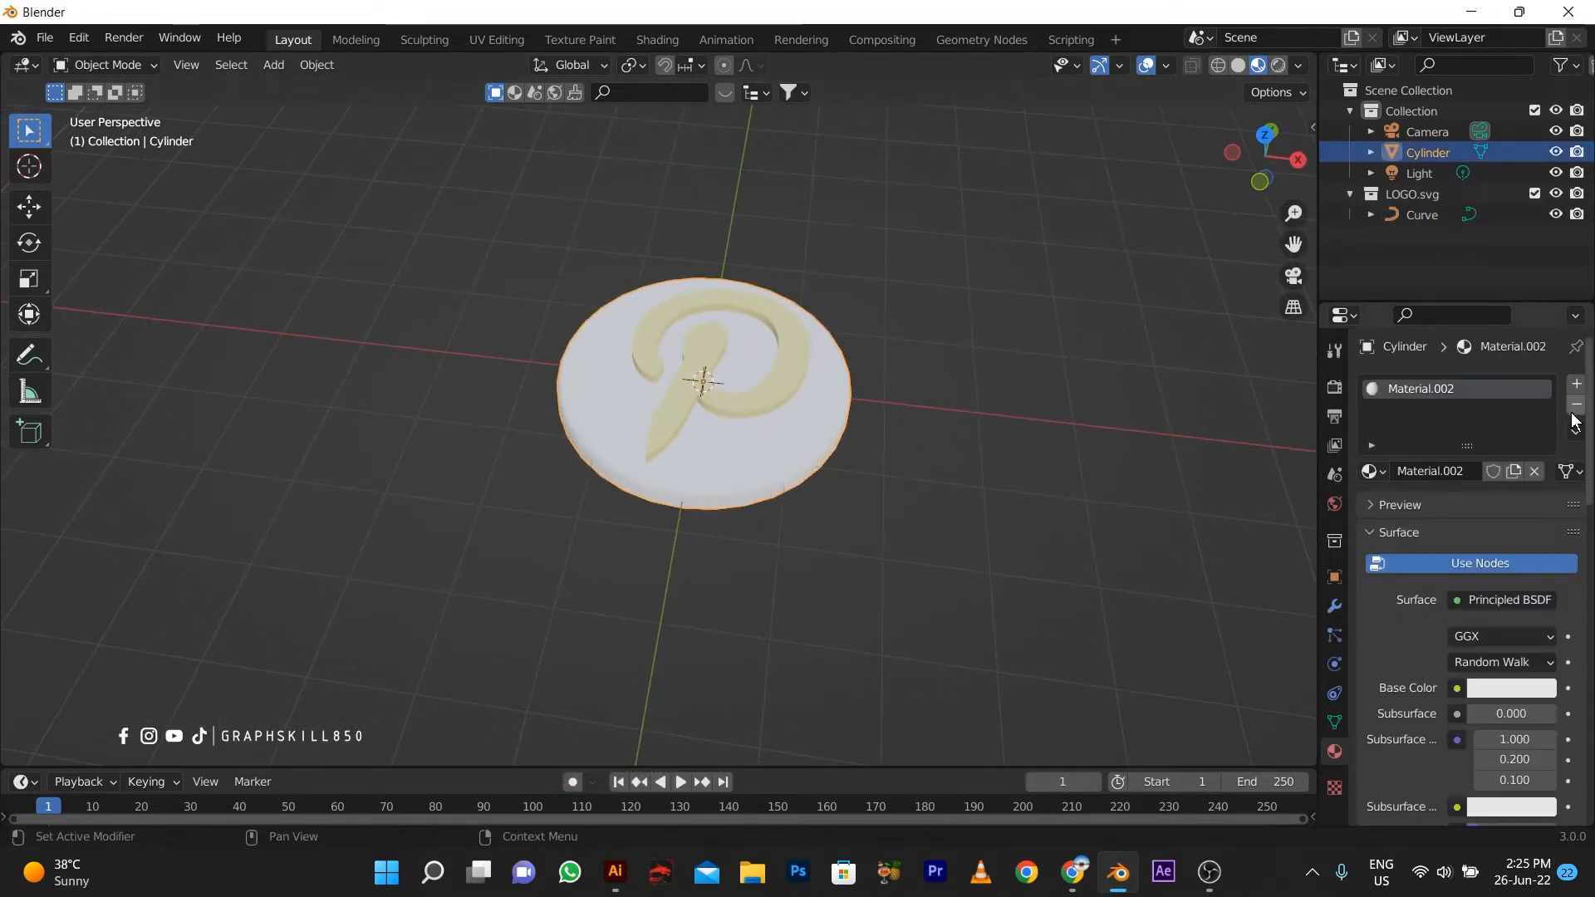
click(637, 92)
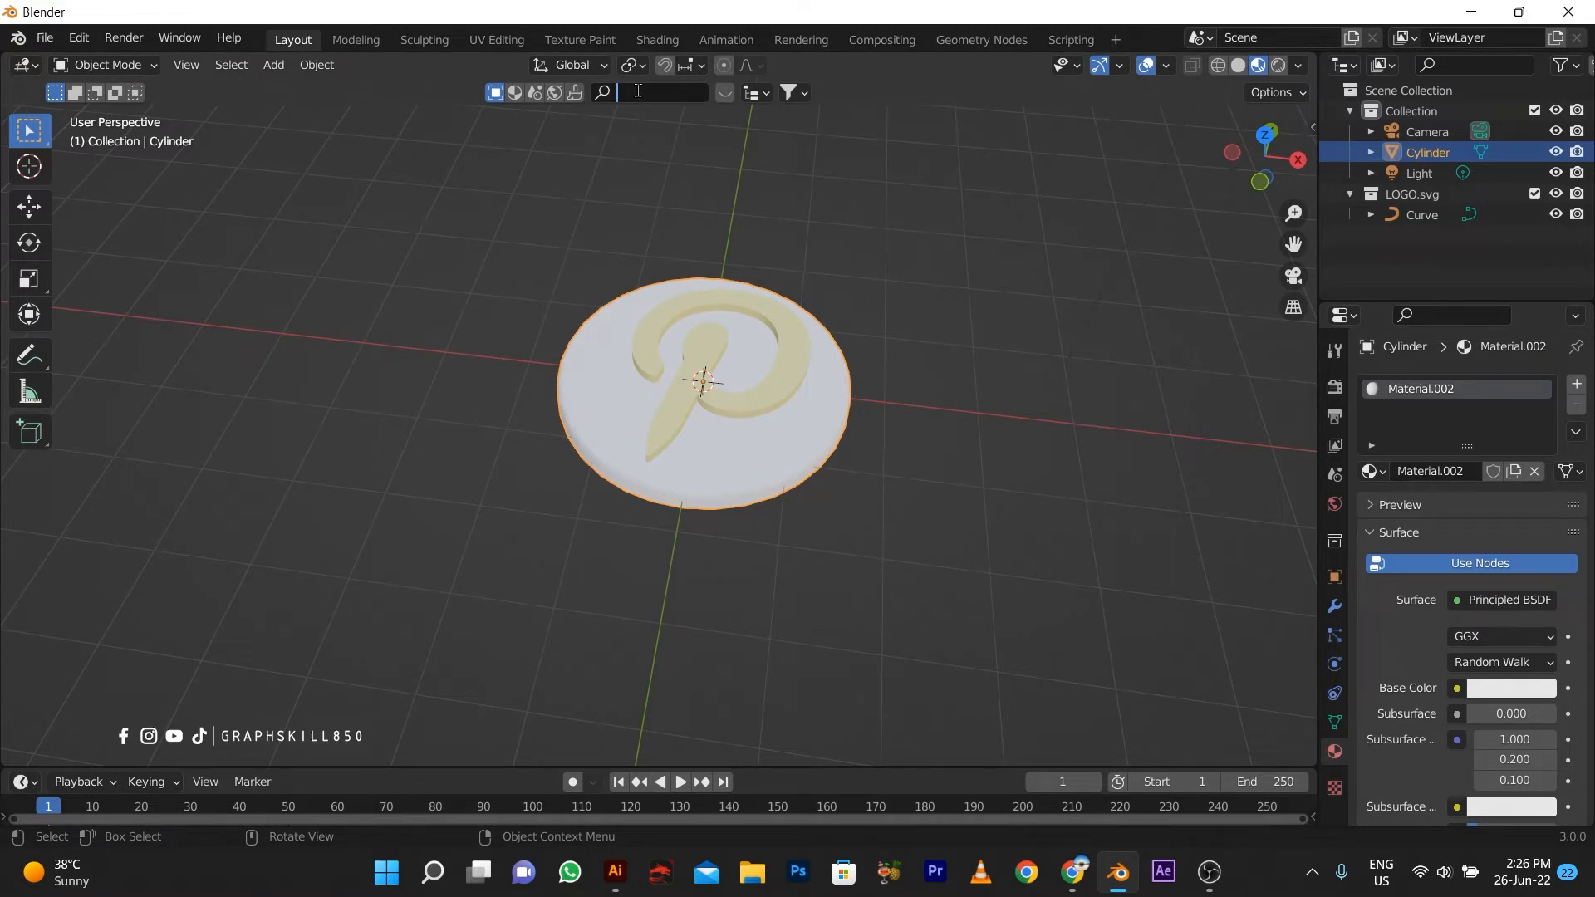
text(RED)
key(Return)
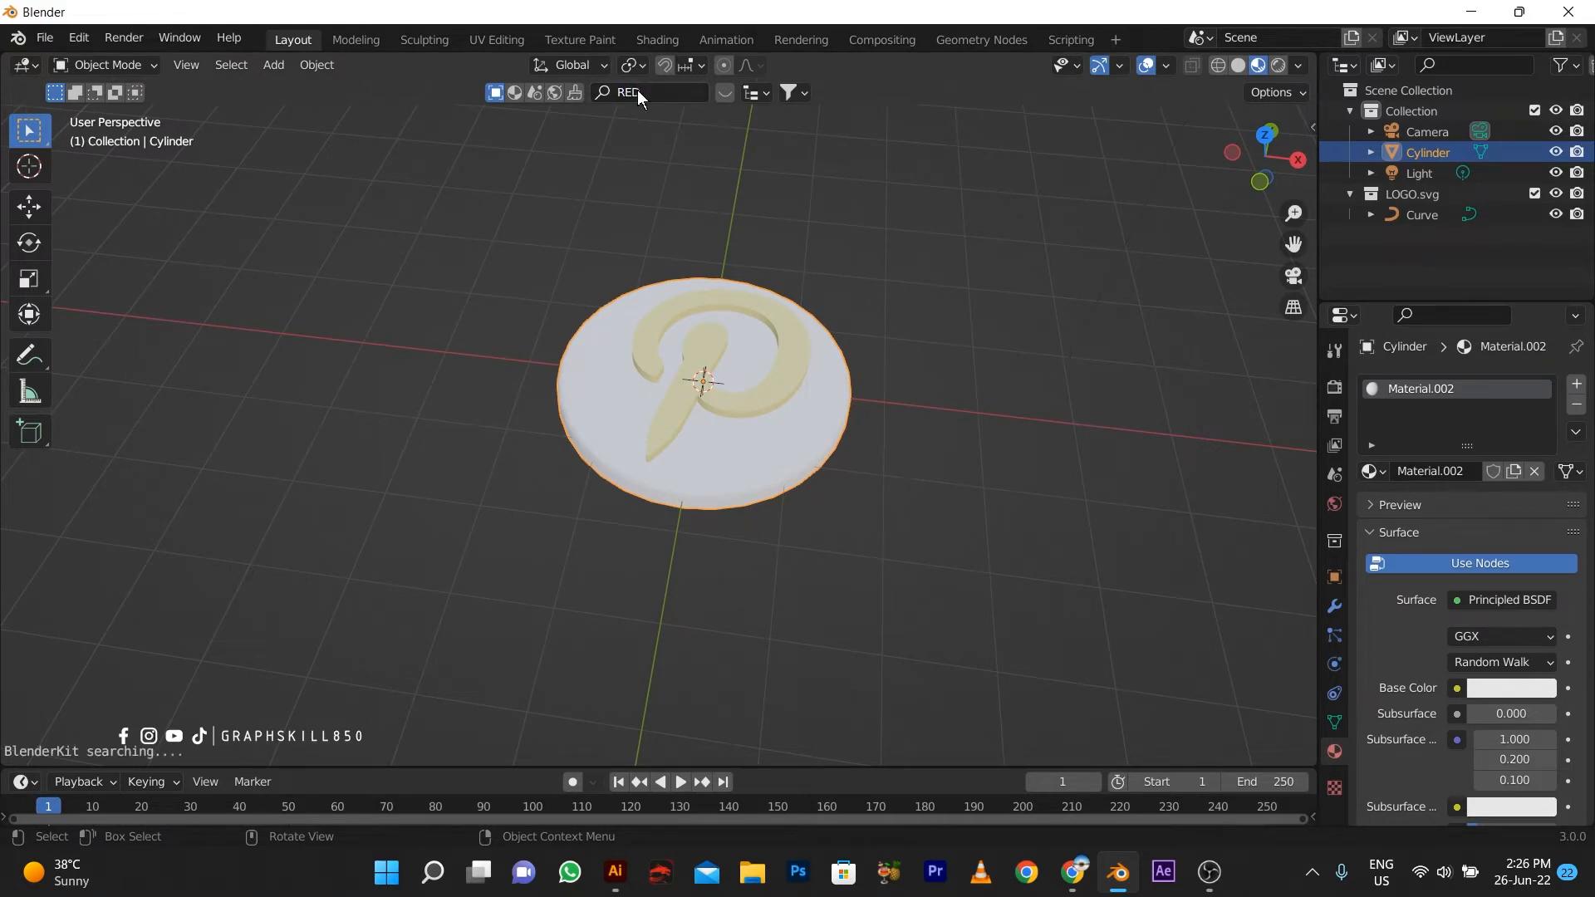
Step: Search the BlenderKit materials for RED and apply Car leather red to the disc
click(512, 92)
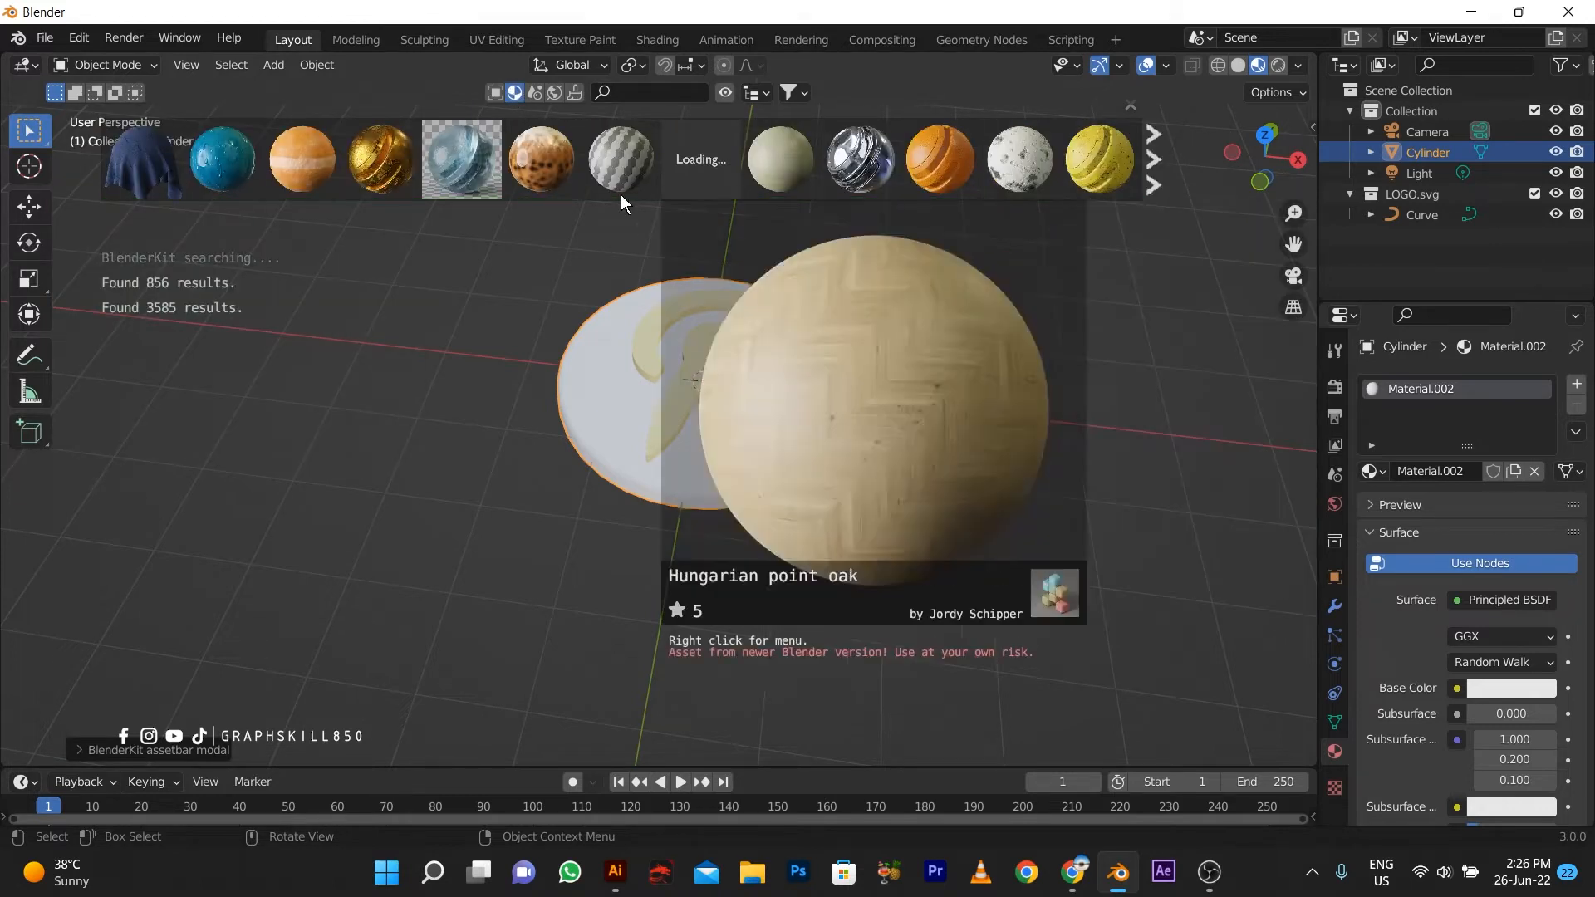
click(634, 90)
text(RE)
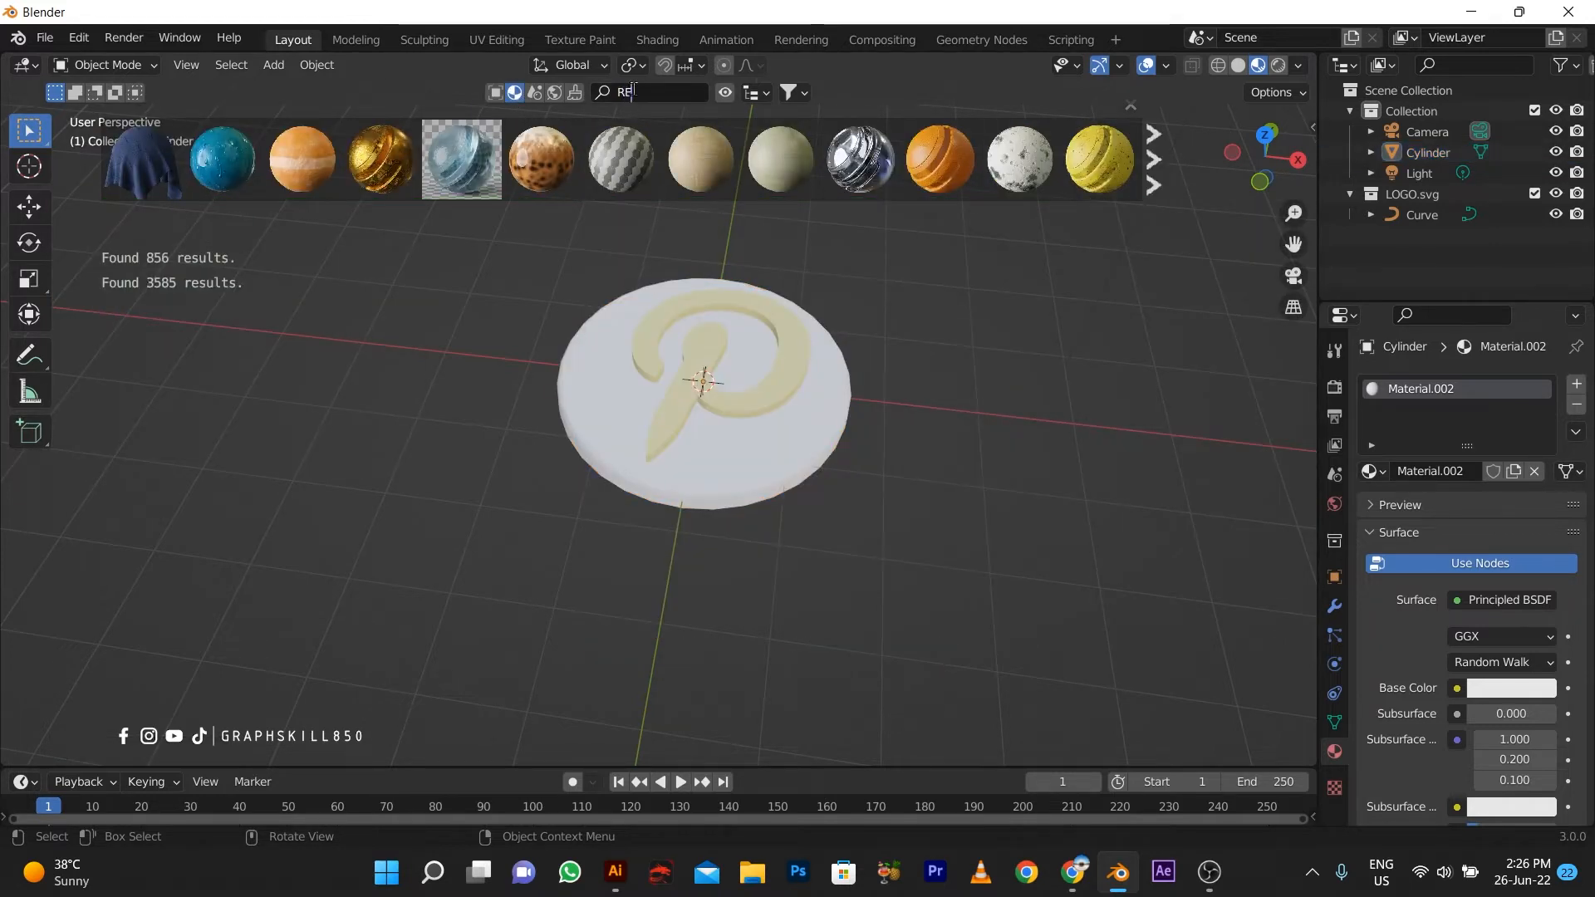
text(D)
key(Return)
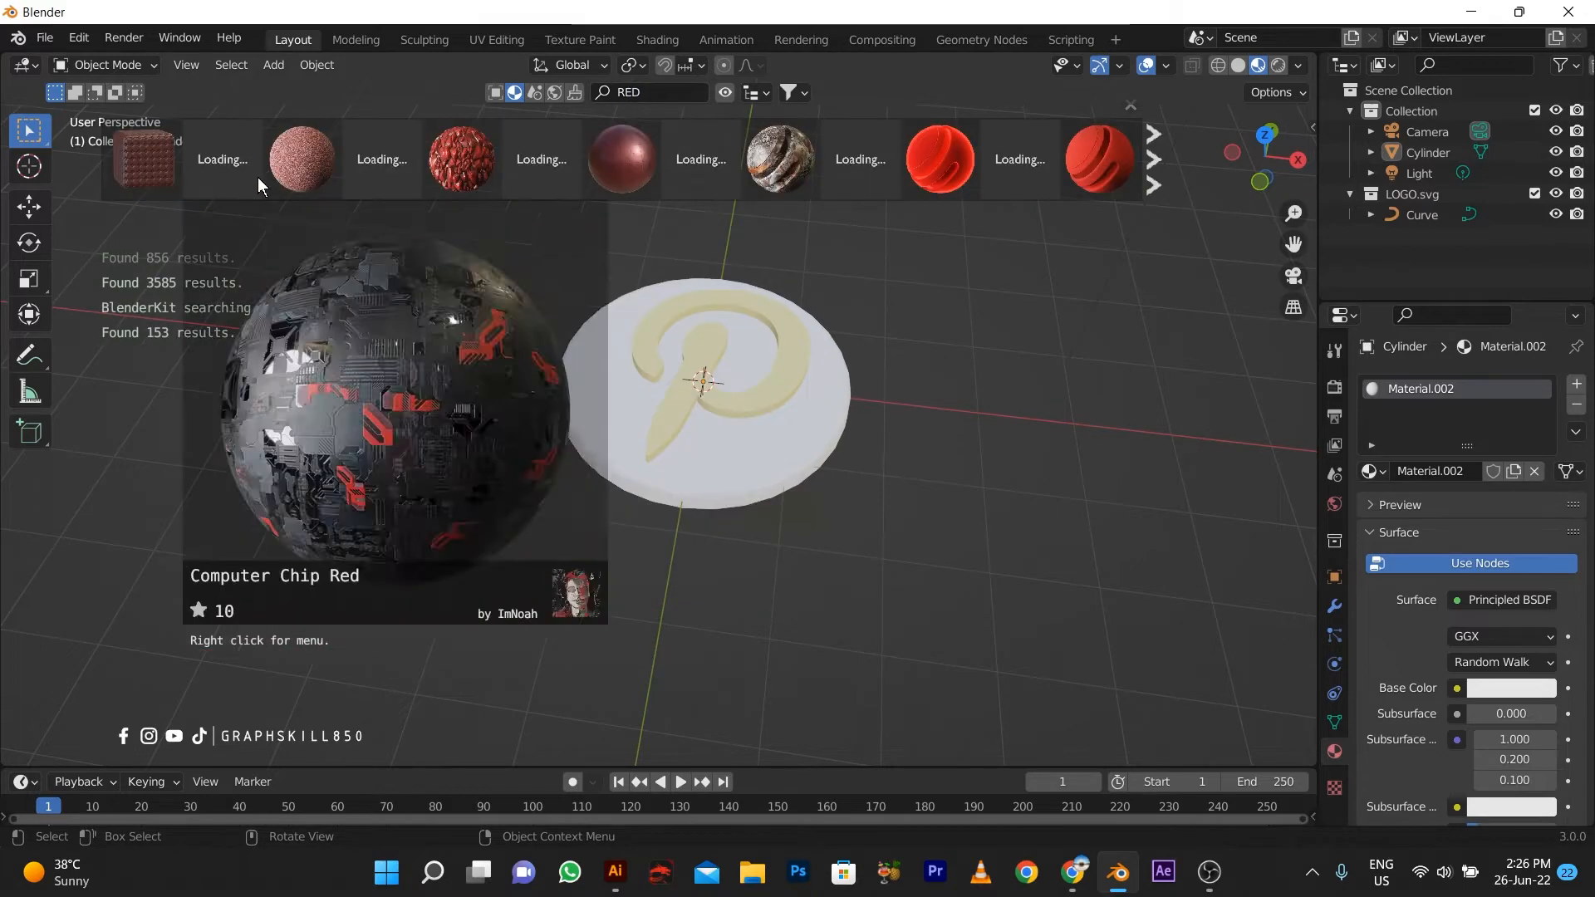
mouse_move(861, 167)
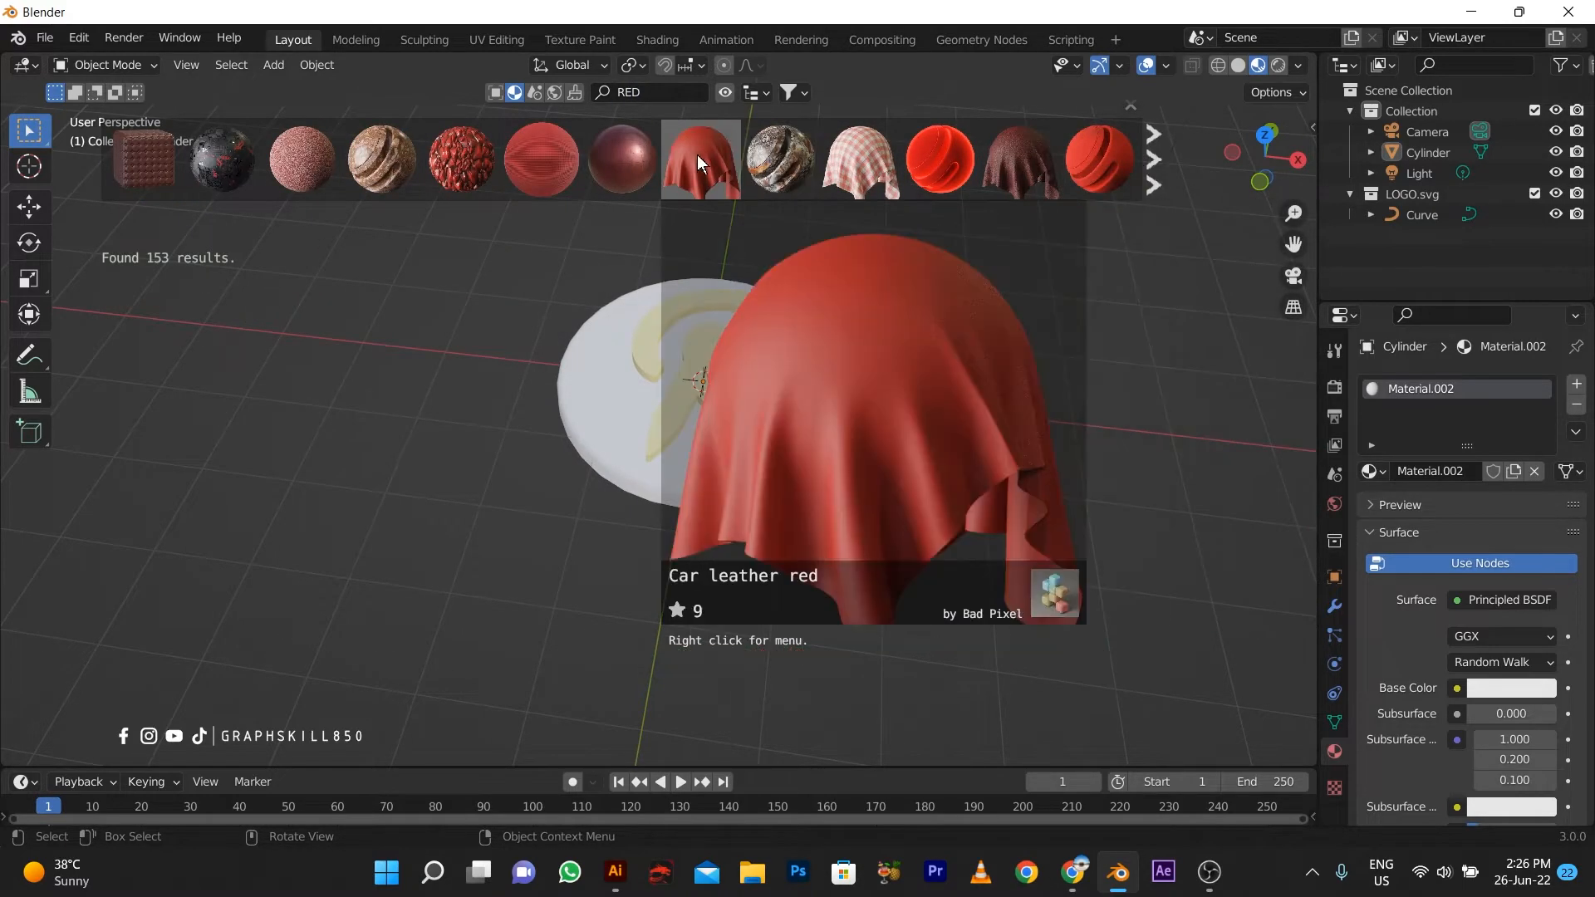
drag(696, 154, 556, 429)
scroll(680, 462, up, 4)
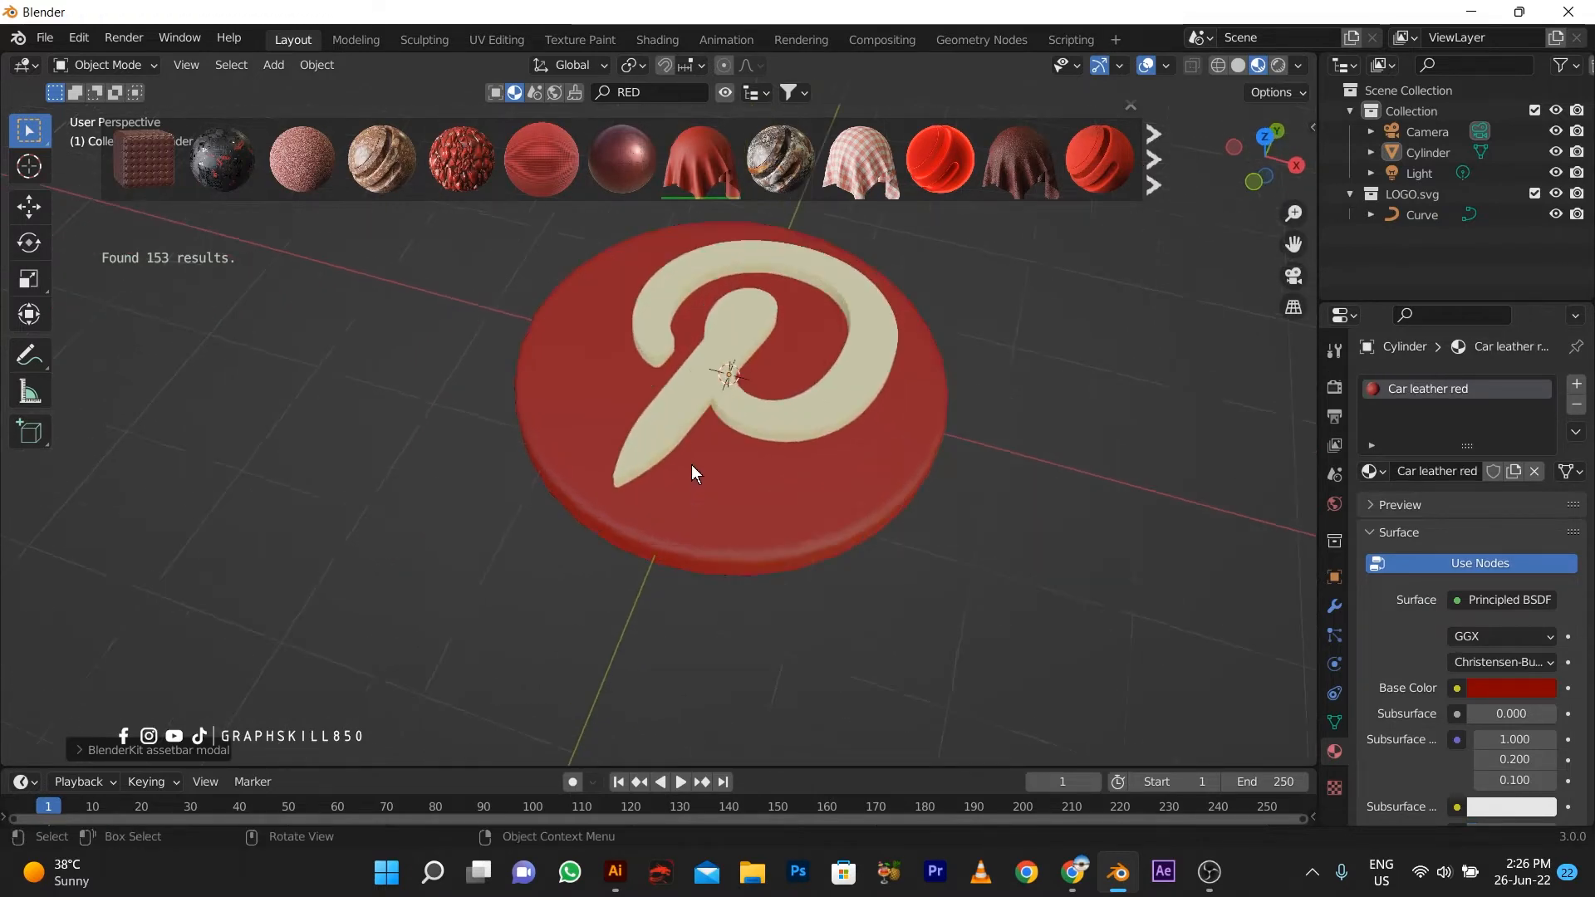
Step: Search the BlenderKit materials for WHITE, apply Fine leather white to the logo curve, and close the asset bar
scroll(702, 465, down, 2)
click(780, 388)
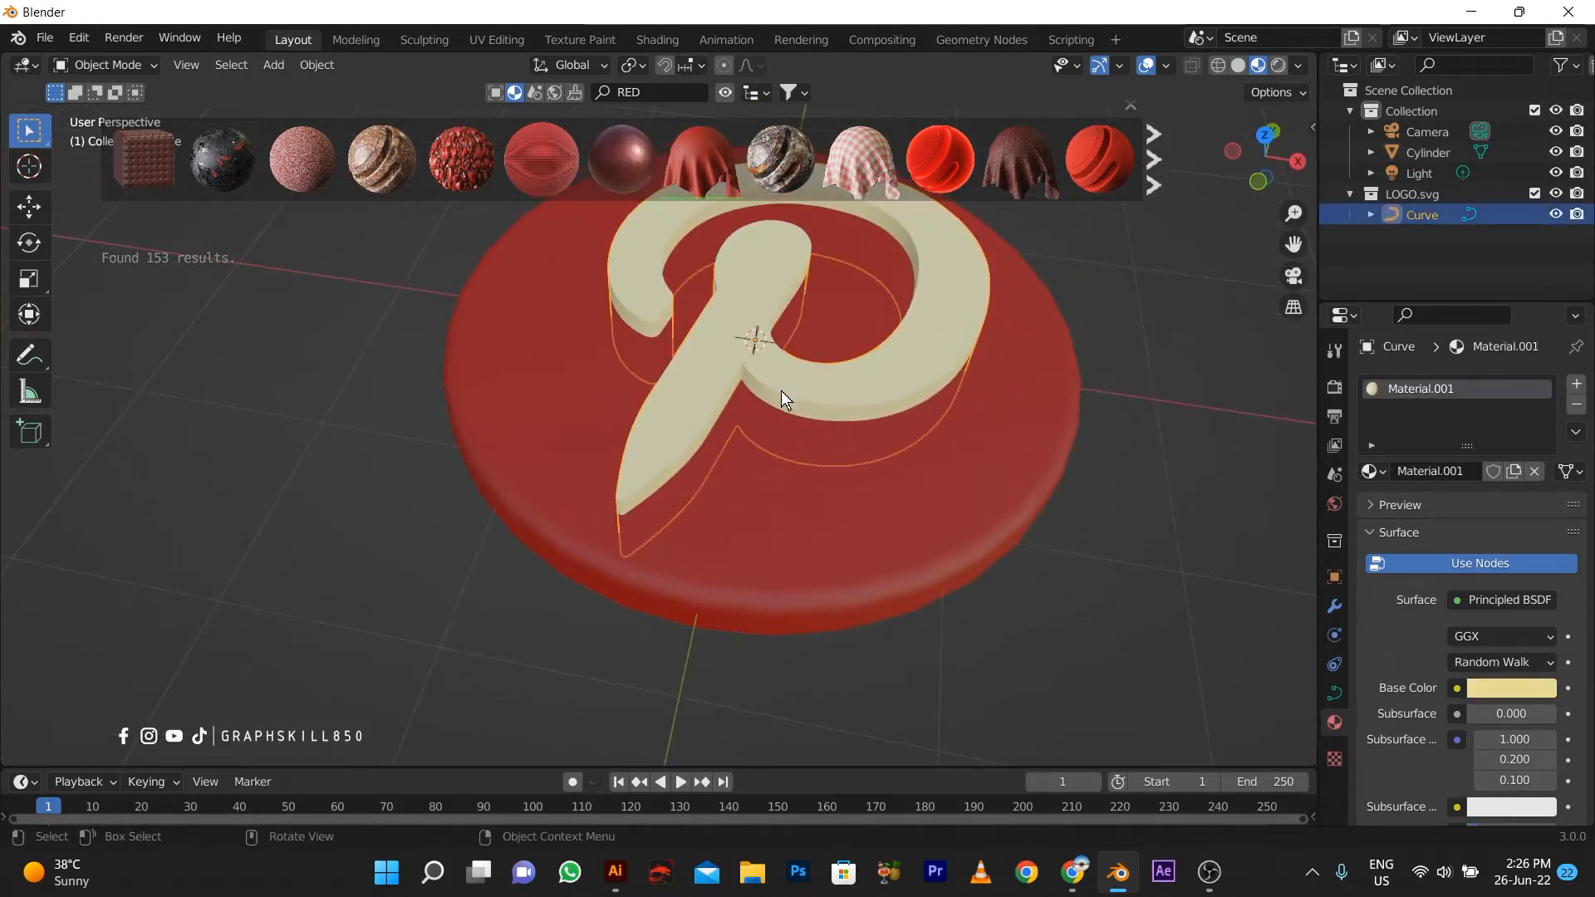
scroll(798, 407, down, 3)
middle_drag(835, 426, 794, 424)
click(629, 93)
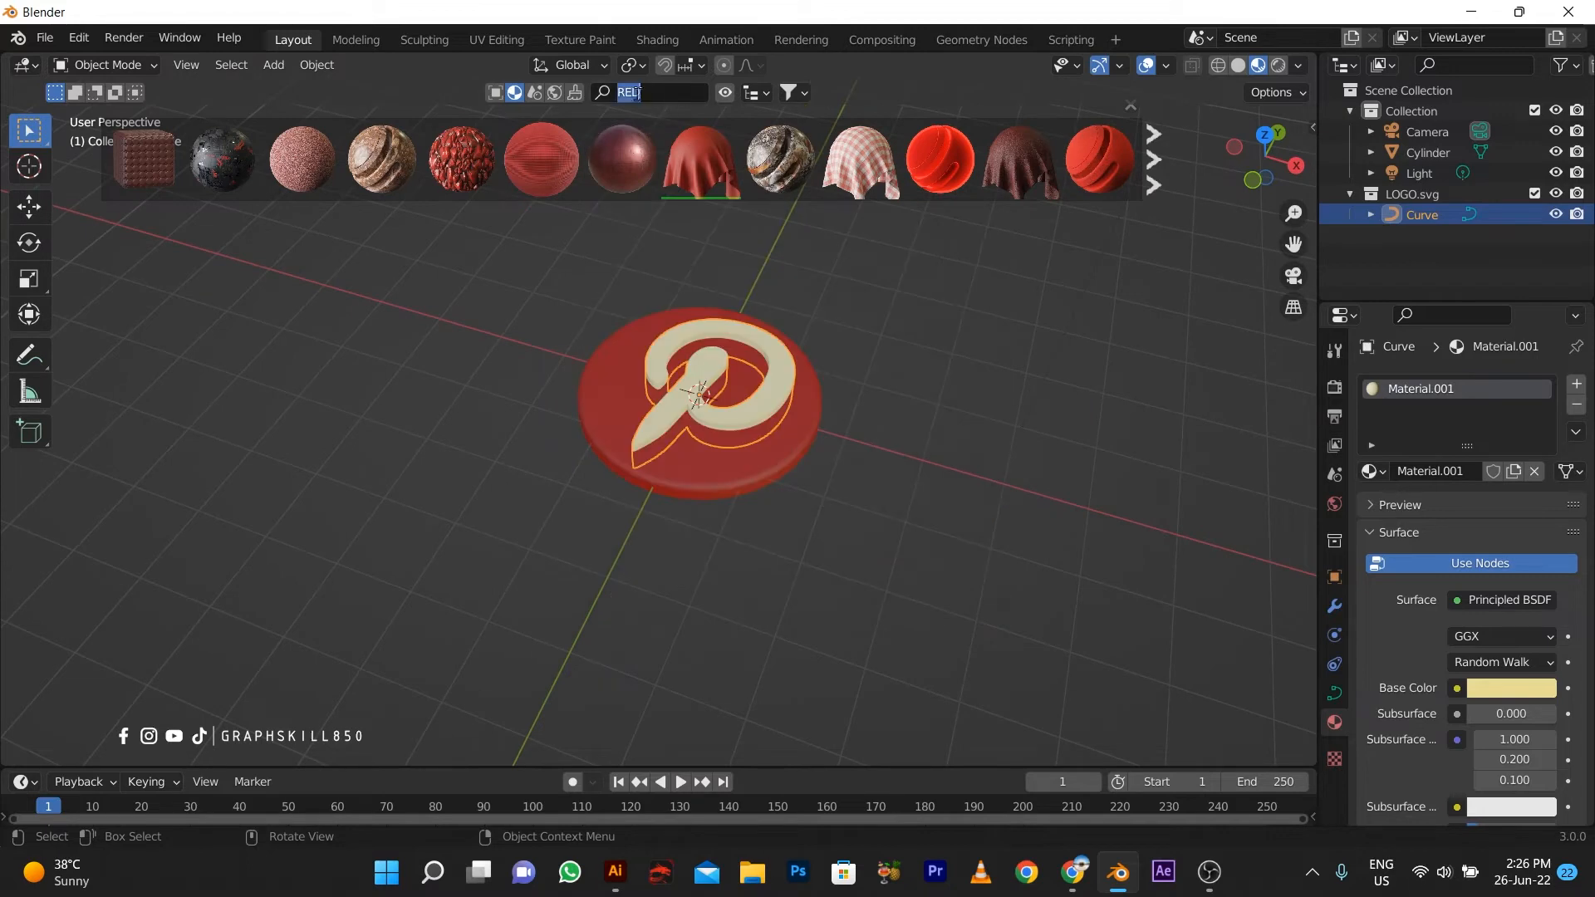
text(WHITE)
key(Return)
mouse_move(1130, 162)
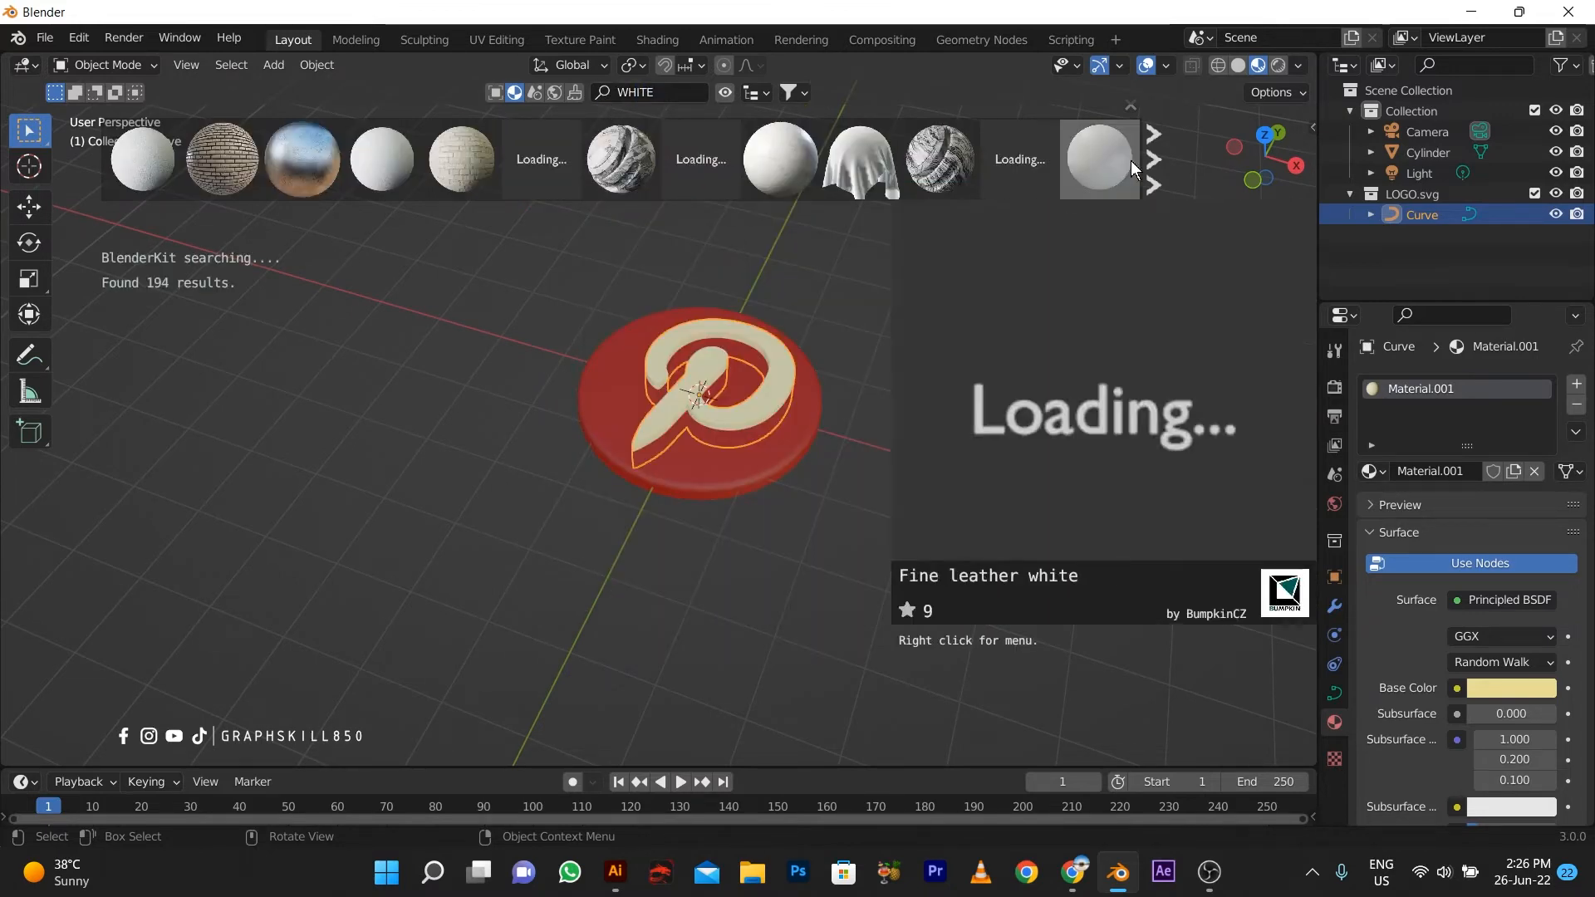
mouse_move(541, 149)
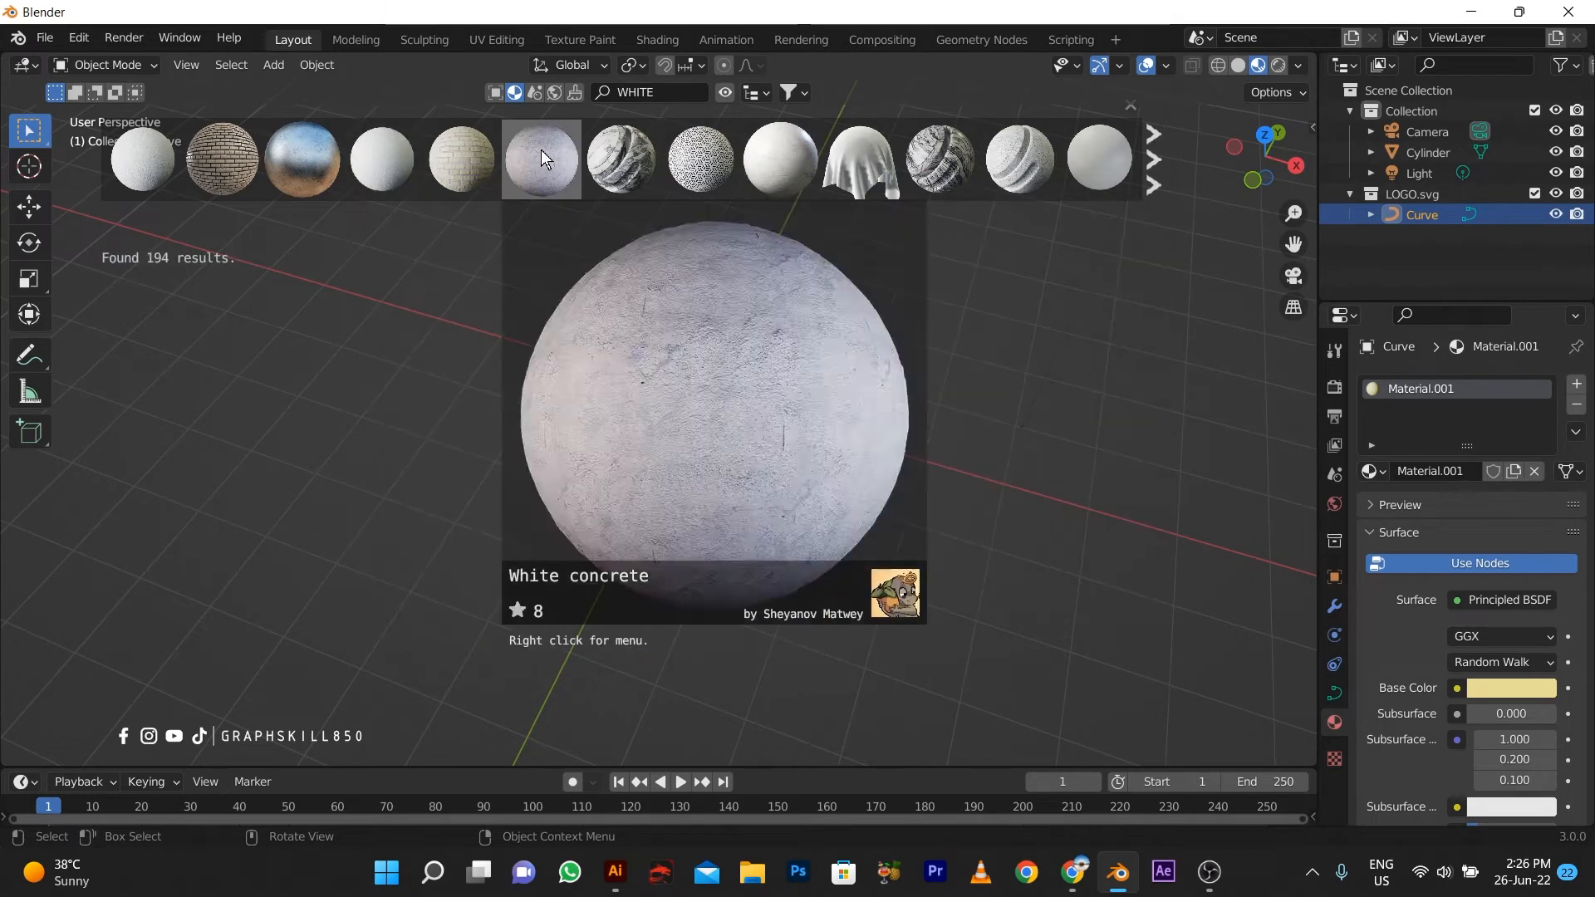
click(1099, 158)
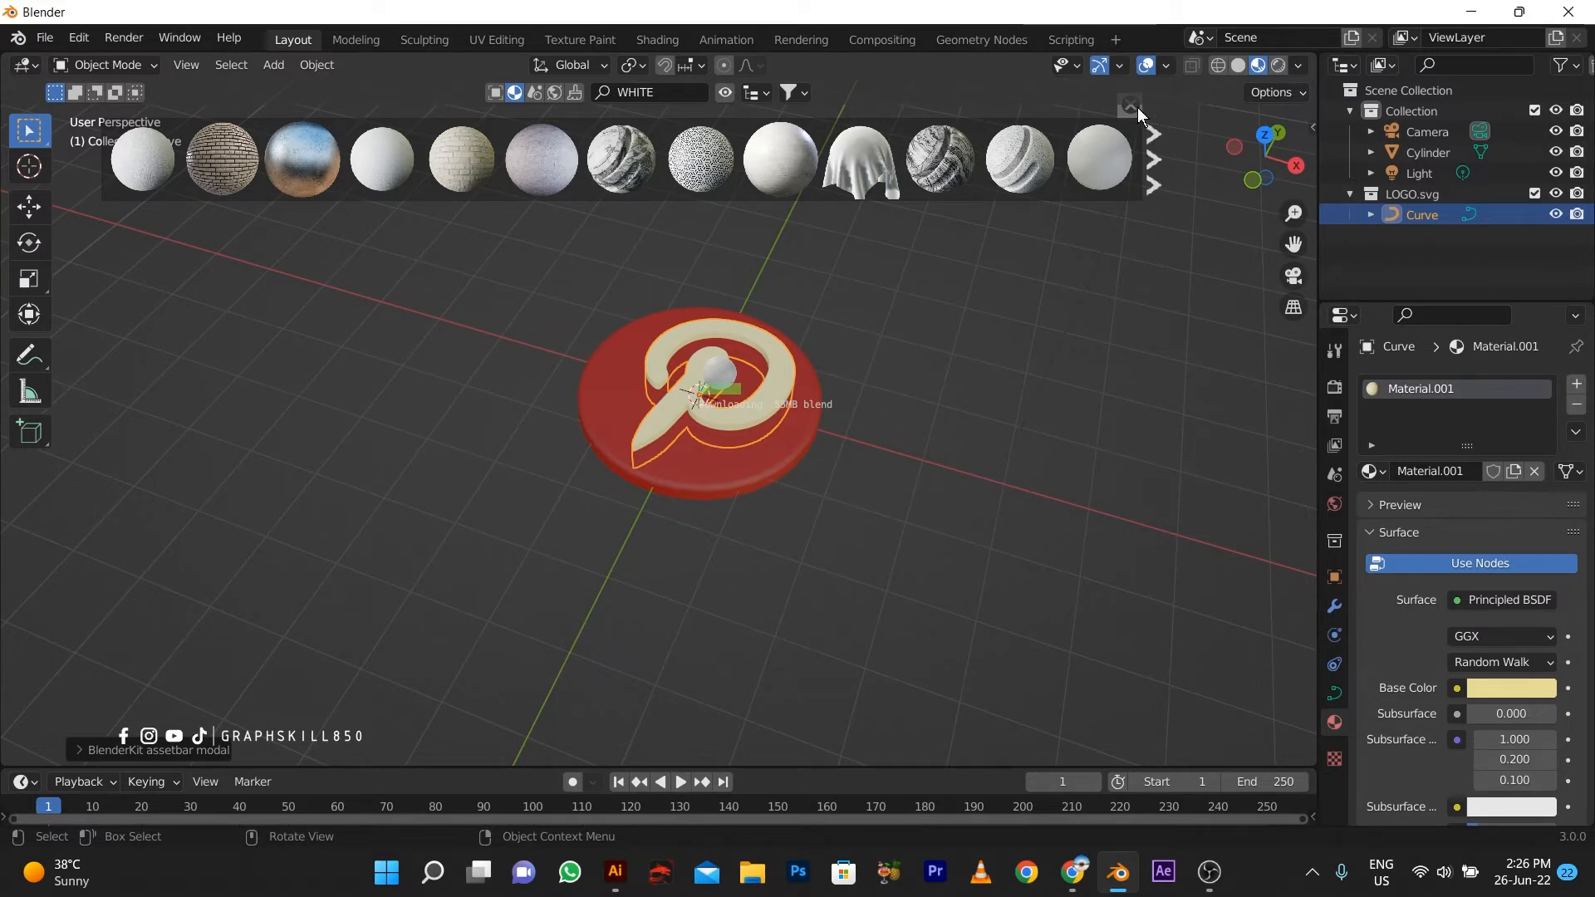
click(1137, 107)
scroll(650, 422, up, 2)
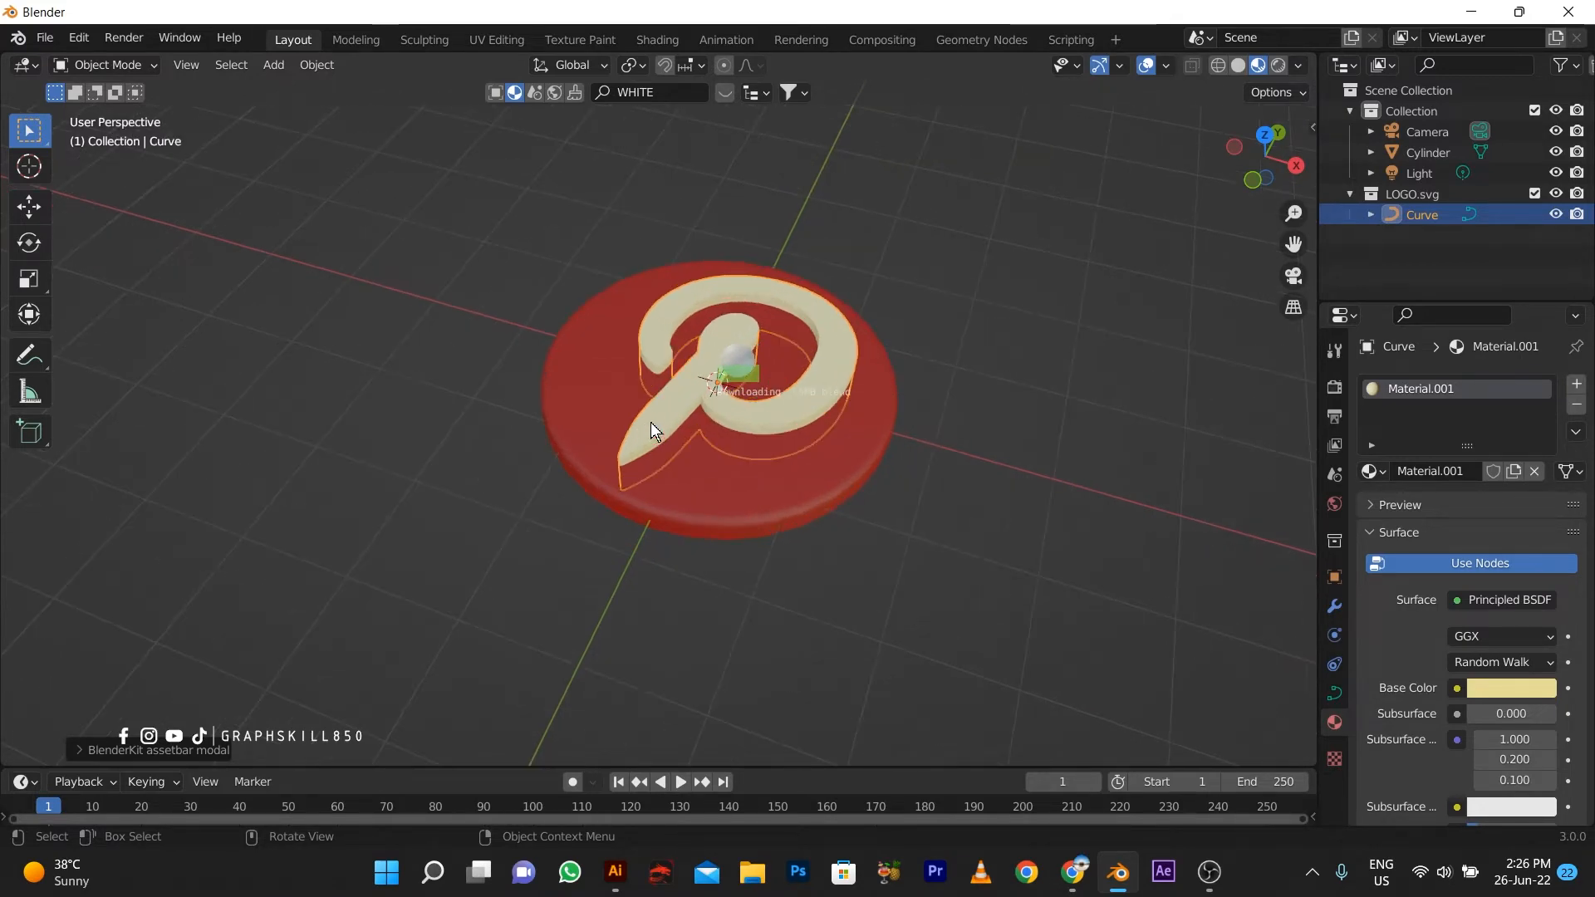
Step: Scale the disc up uniformly to leave a wider red margin around the logo
click(738, 518)
key(s)
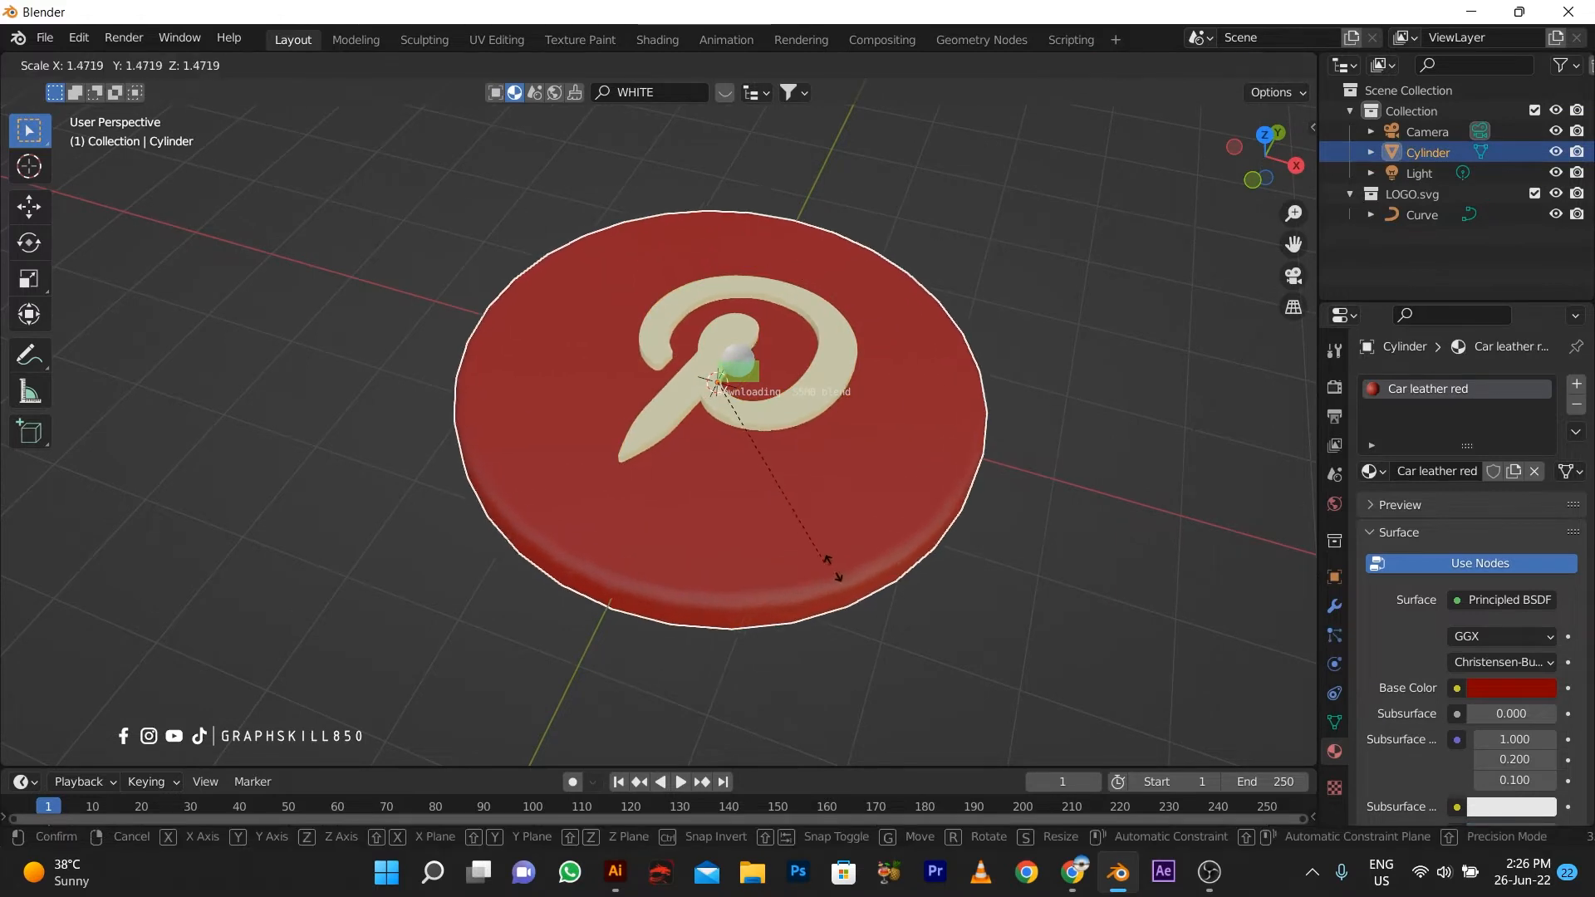
click(823, 547)
Step: Bevel the logo curve in its geometry settings with a round bevel depth of 0.001 m
middle_drag(819, 546, 647, 452)
click(650, 398)
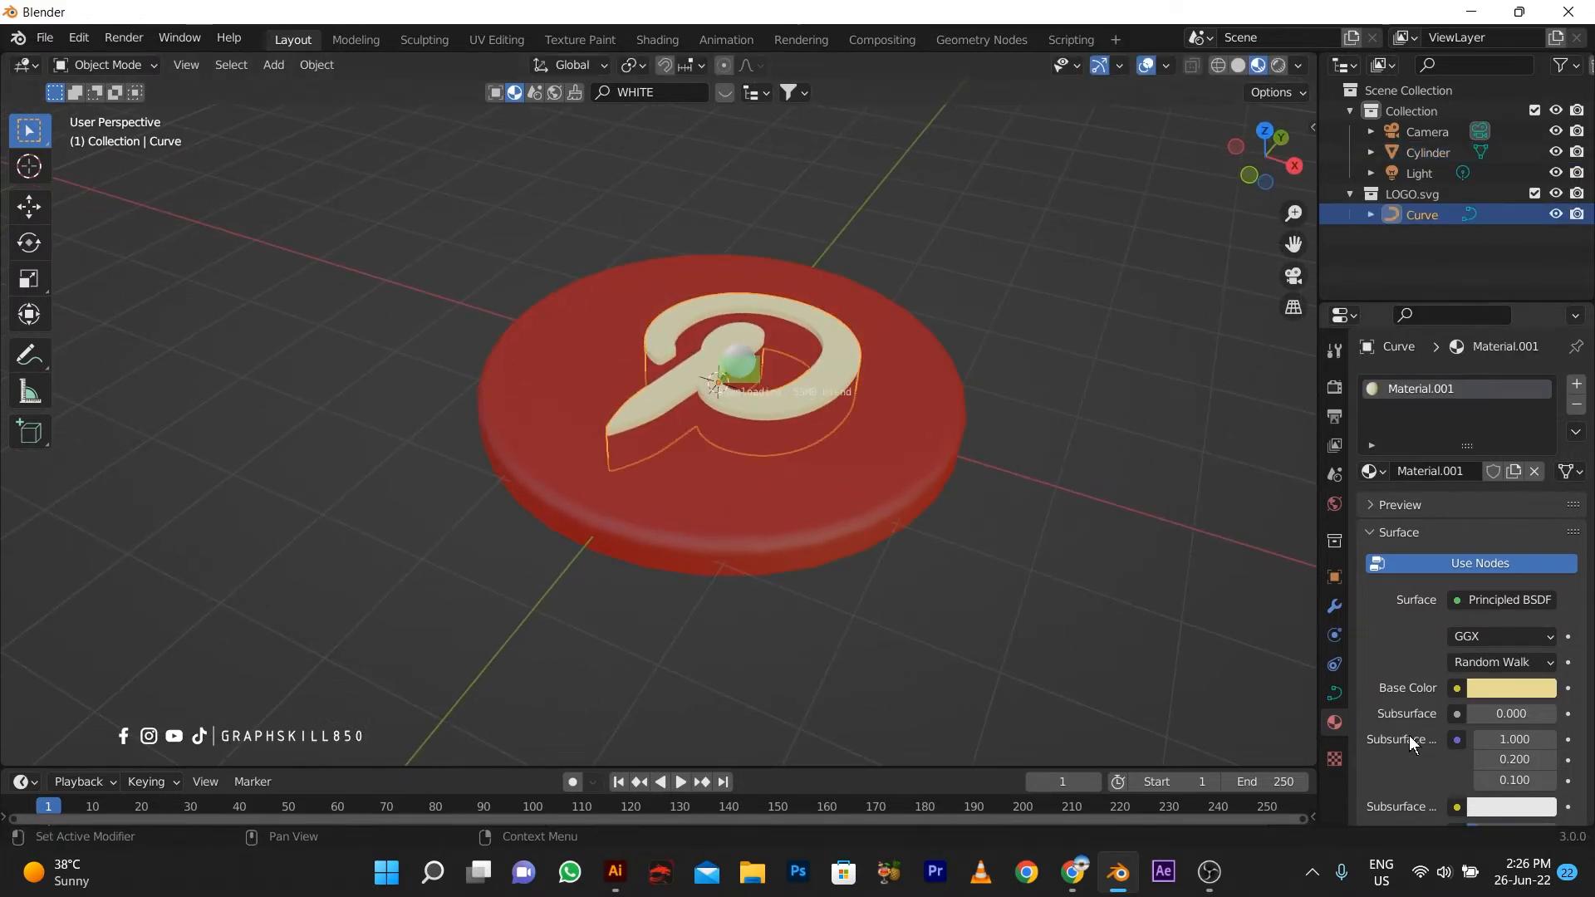
scroll(1409, 736, down, 5)
click(1335, 695)
scroll(1468, 666, down, 8)
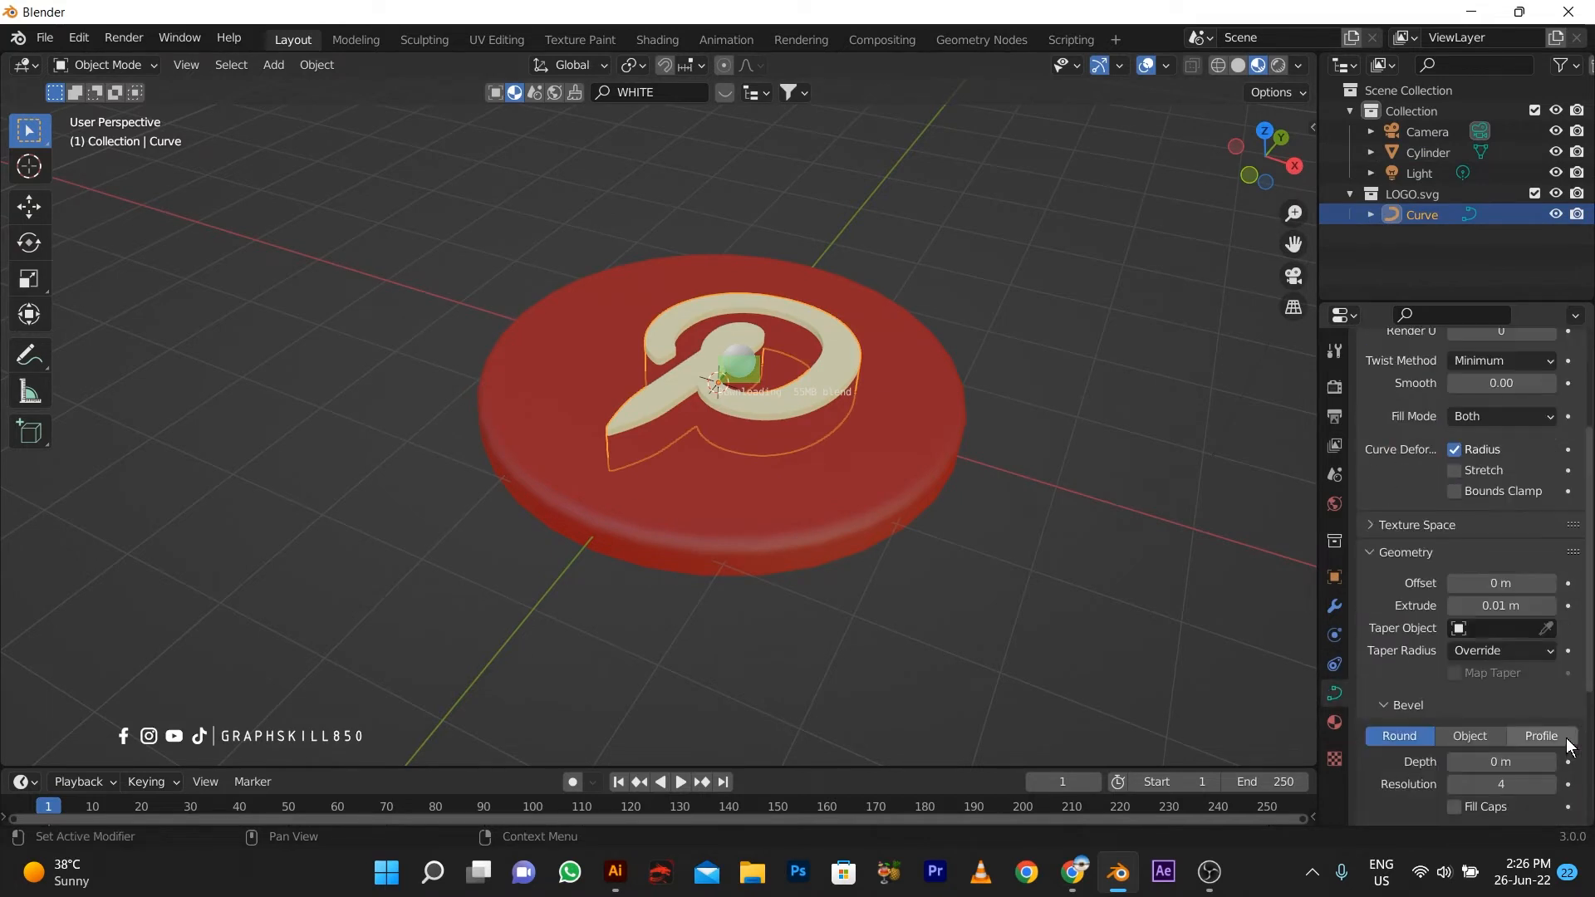
scroll(1562, 778, down, 3)
mouse_move(1521, 630)
mouse_down()
mouse_move(1554, 630)
mouse_move(1518, 631)
mouse_up()
click(1513, 629)
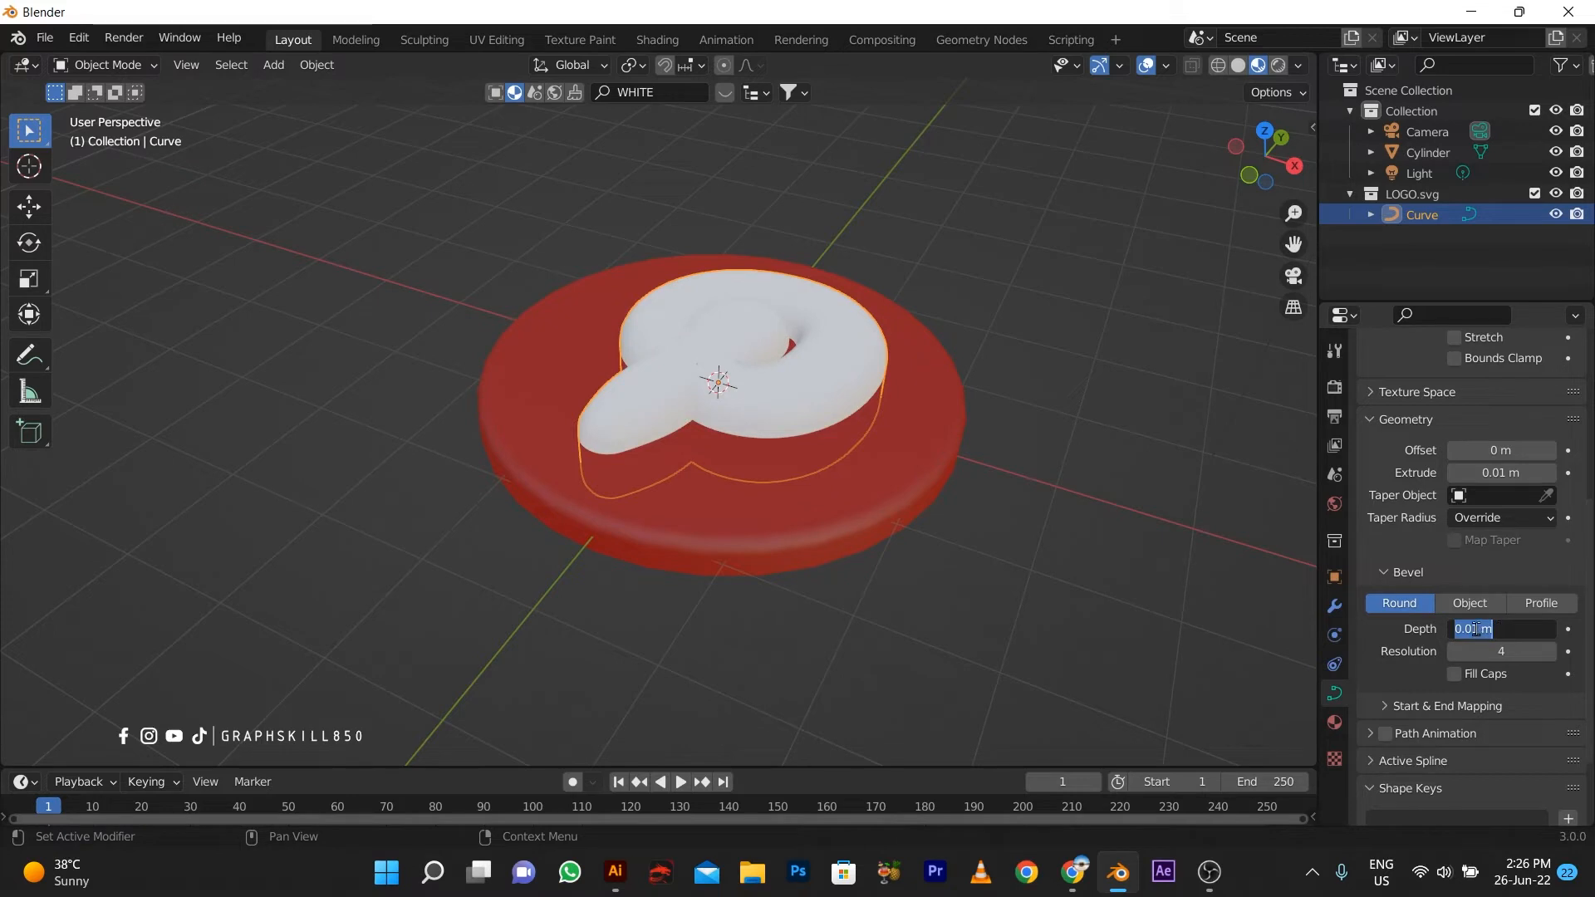
click(1476, 629)
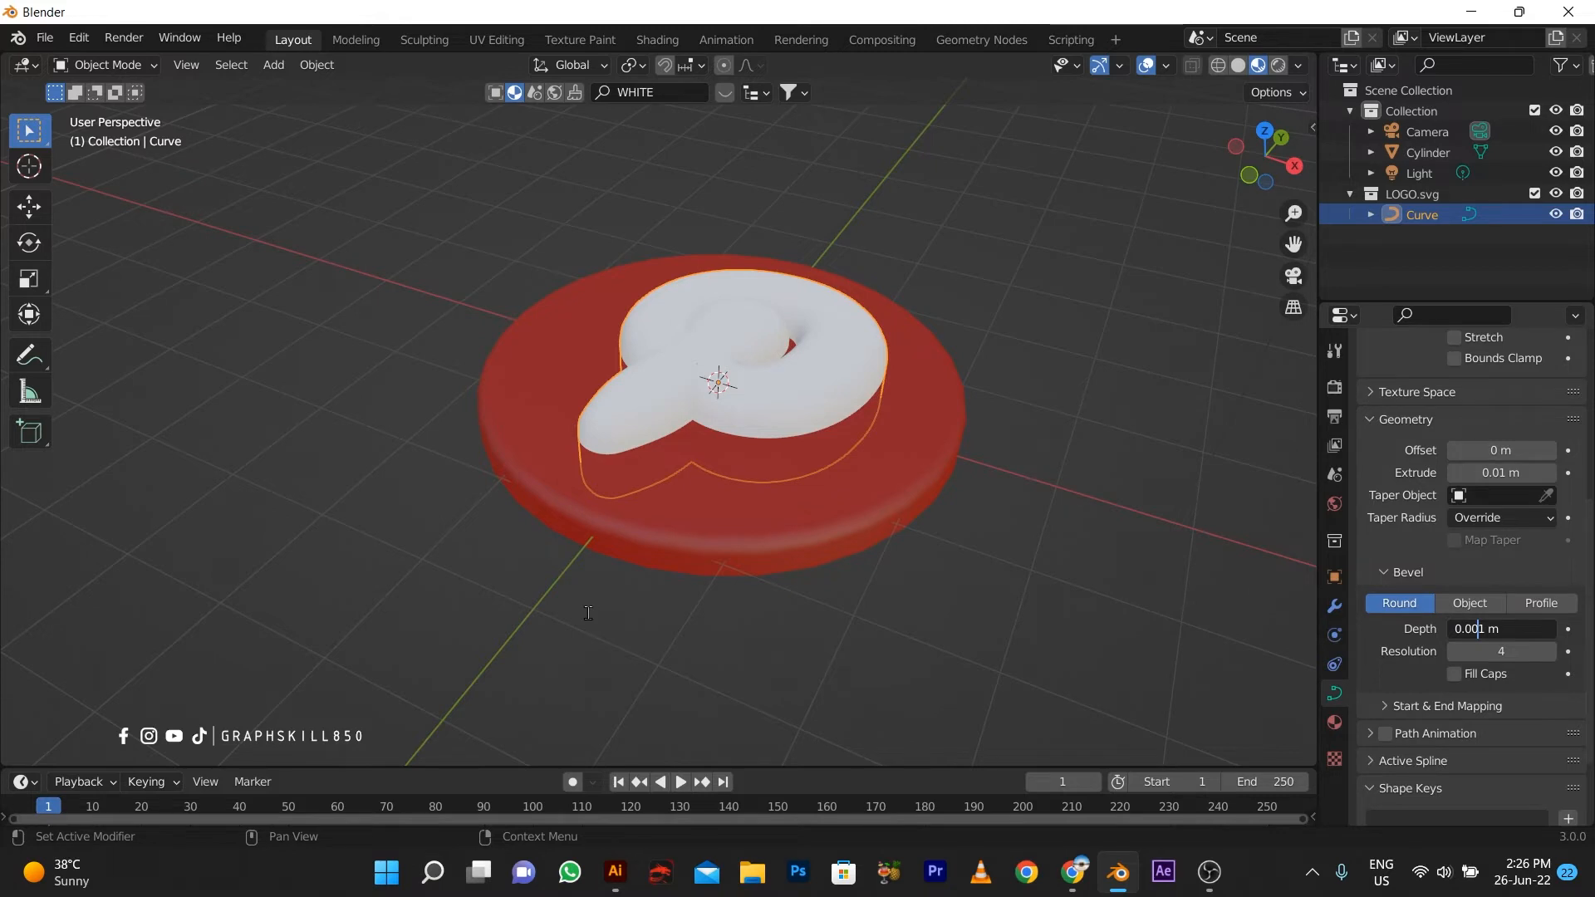
key(Return)
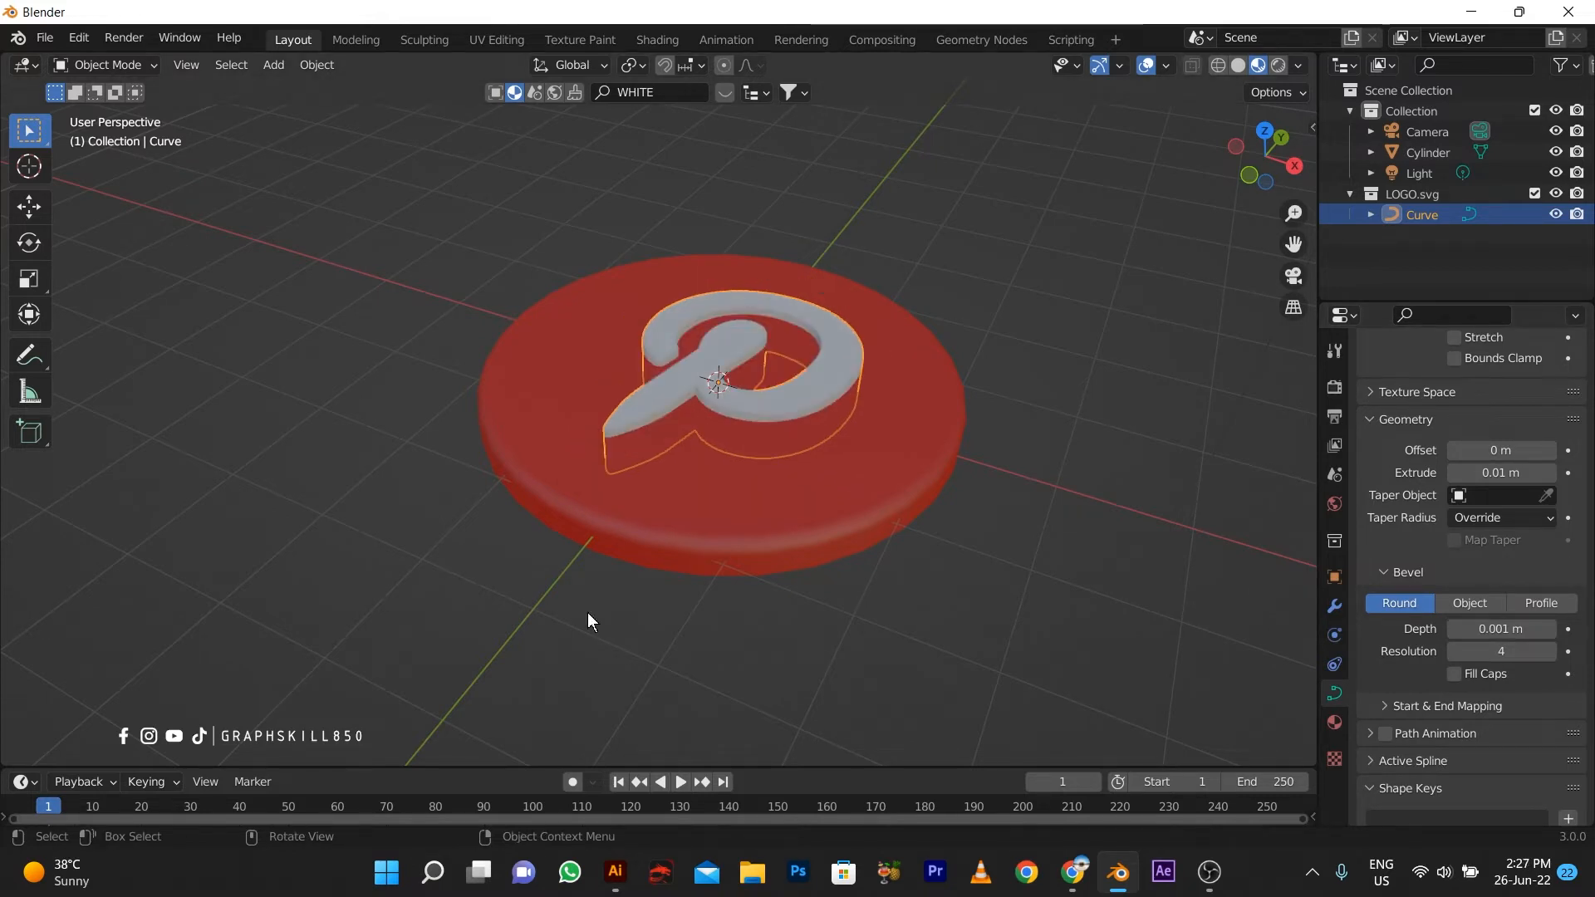
Step: Inspect the logo's bevelled edges up close and show the viewport in Rendered shading
scroll(817, 271, up, 8)
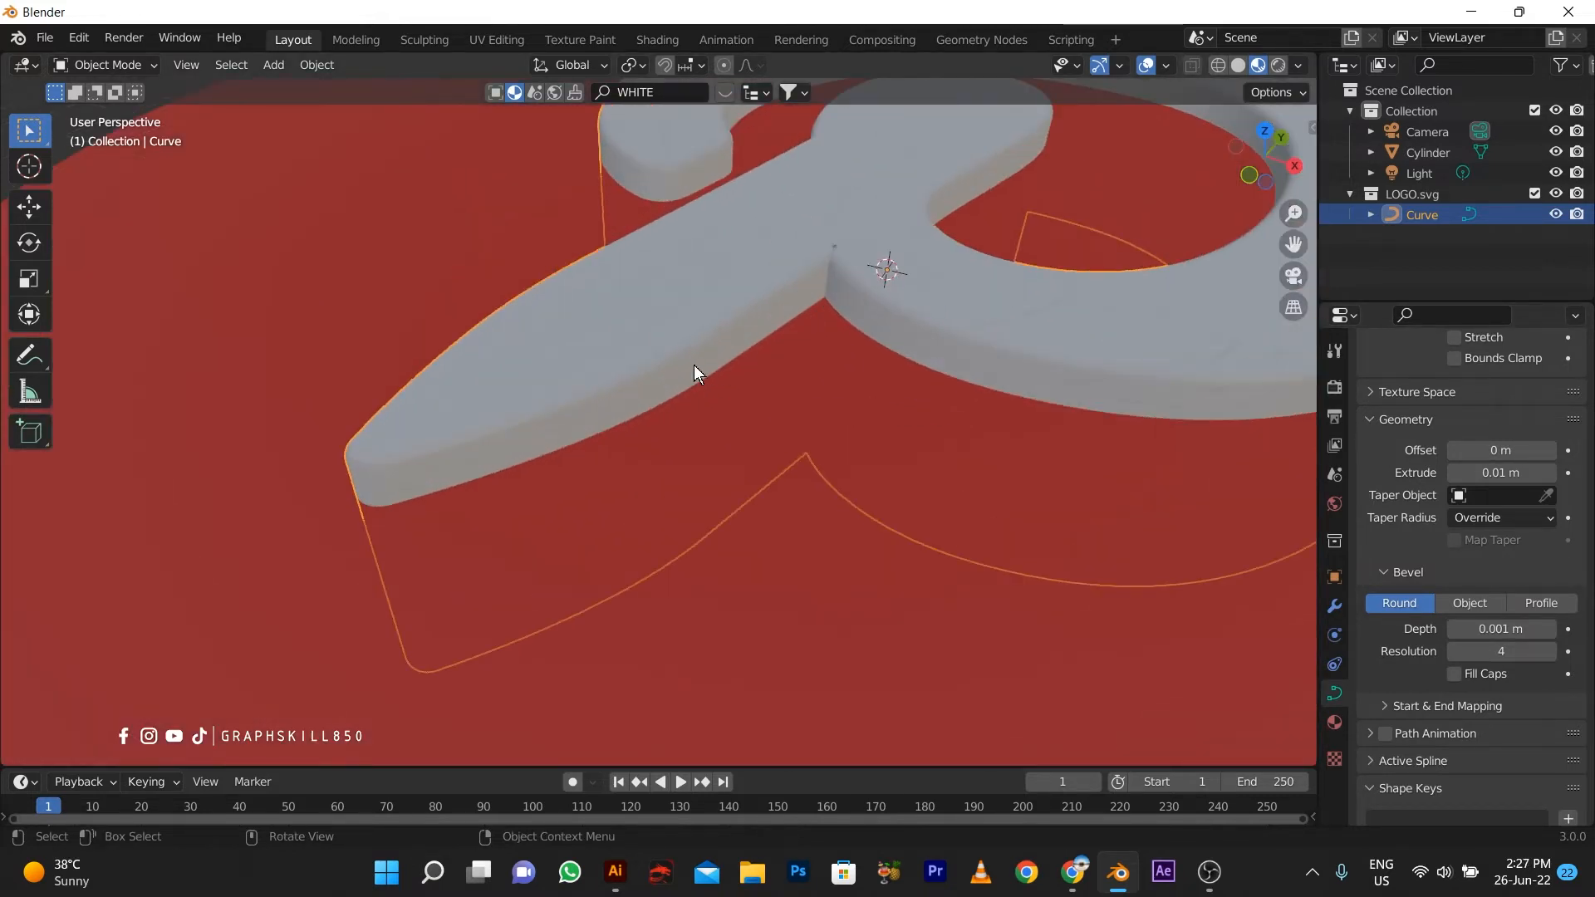
scroll(696, 367, down, 5)
middle_drag(700, 368, 885, 413)
middle_drag(731, 417, 756, 477)
click(811, 560)
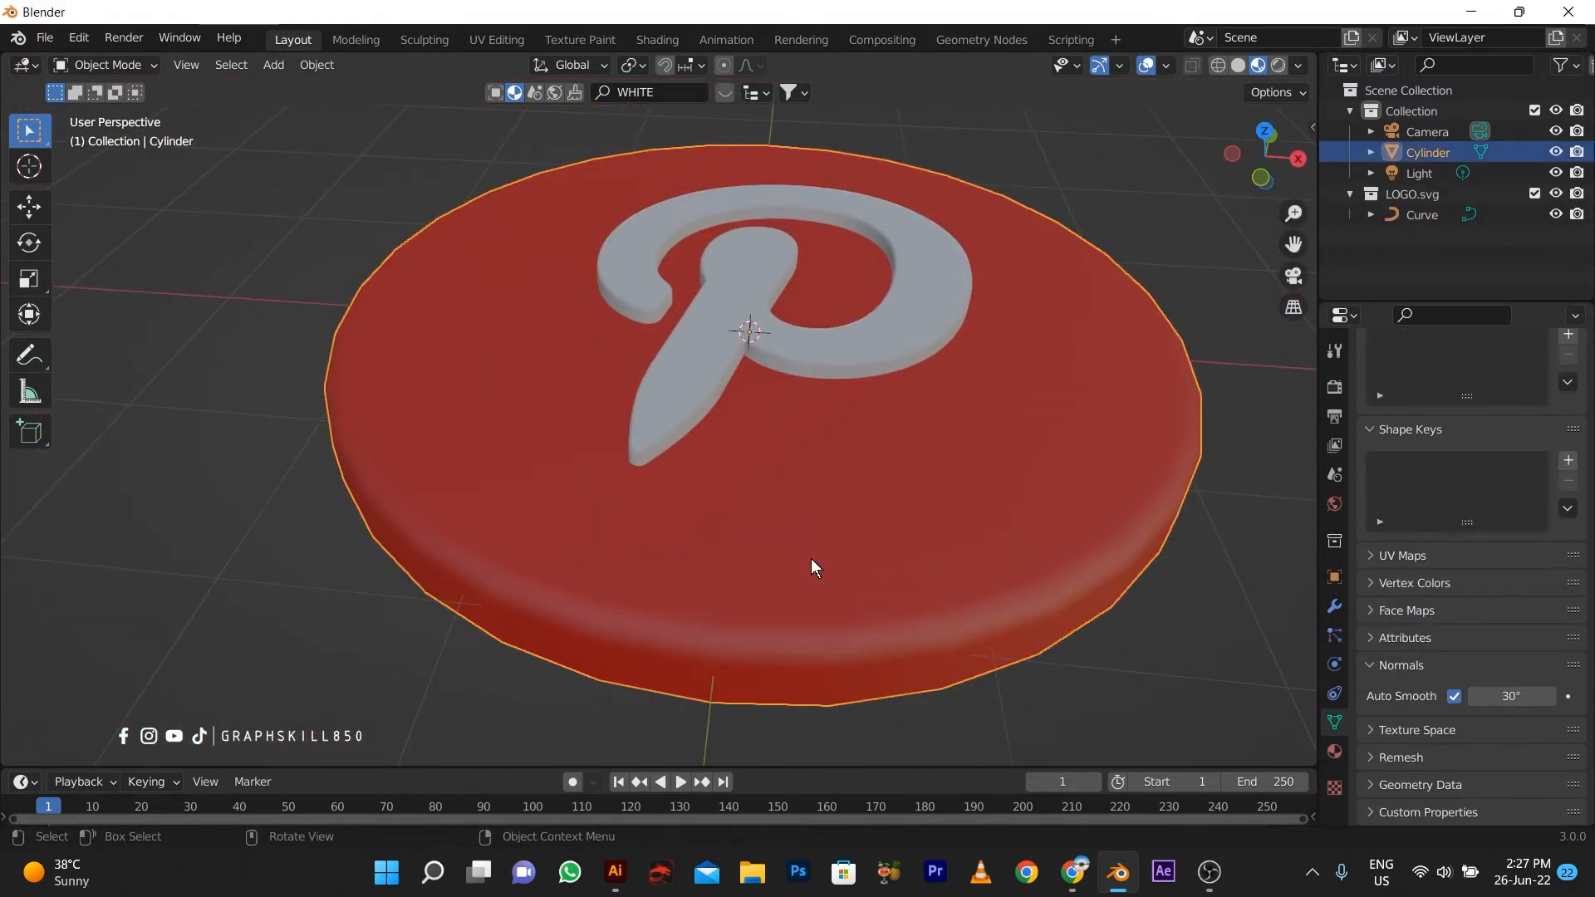
click(1278, 65)
scroll(777, 464, down, 2)
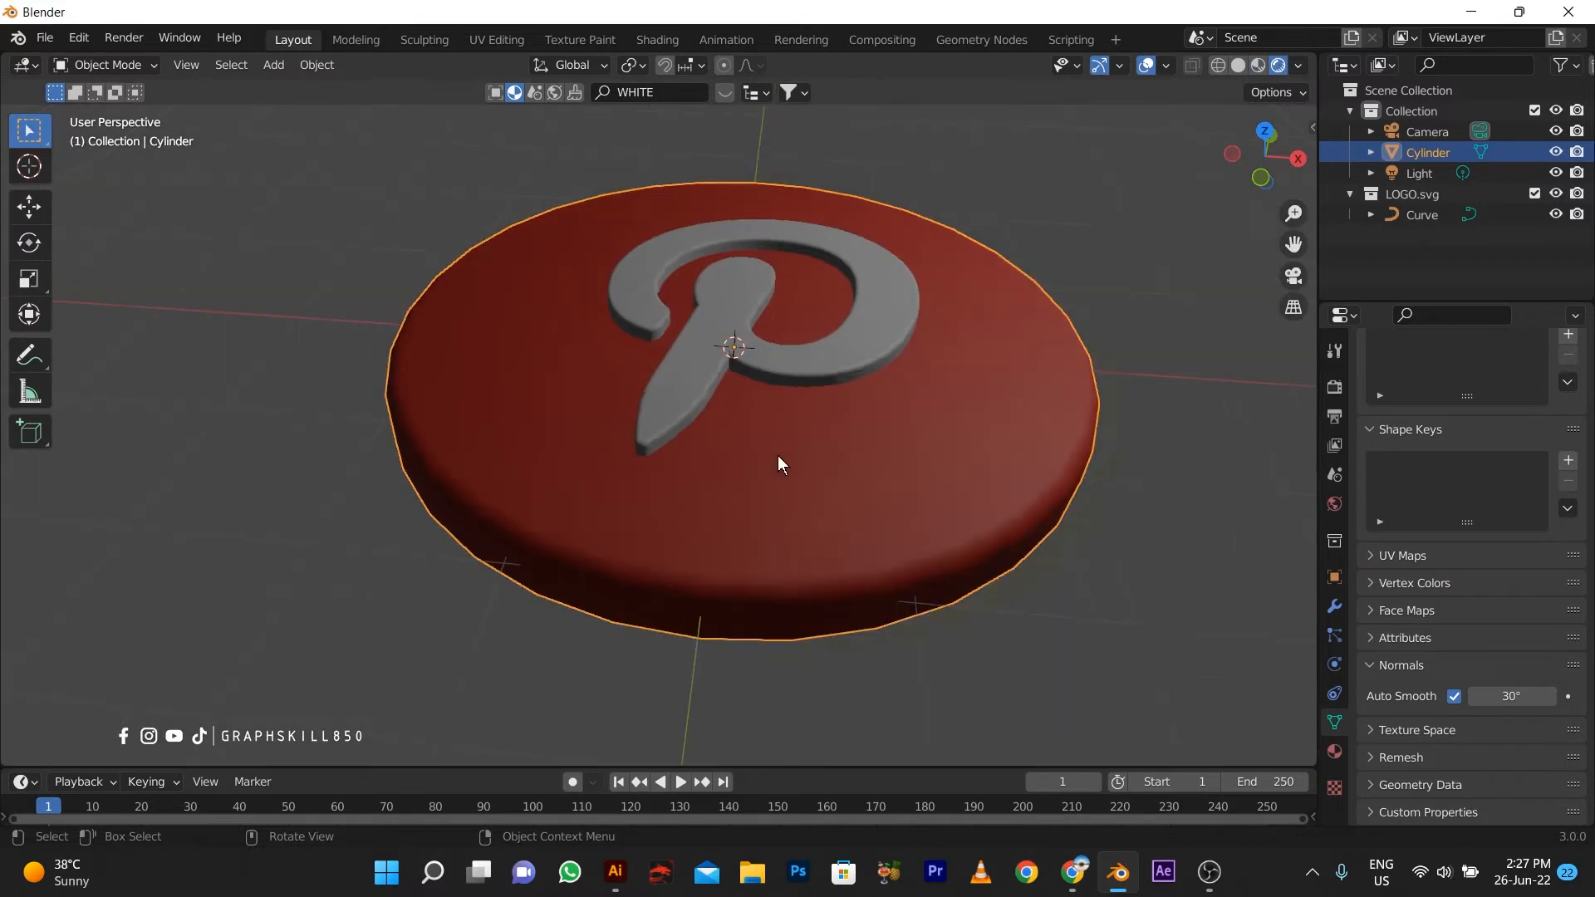
middle_drag(777, 455, 699, 428)
Step: Raise the logo curve slightly along the Z axis above the disc with the Move tool
click(650, 496)
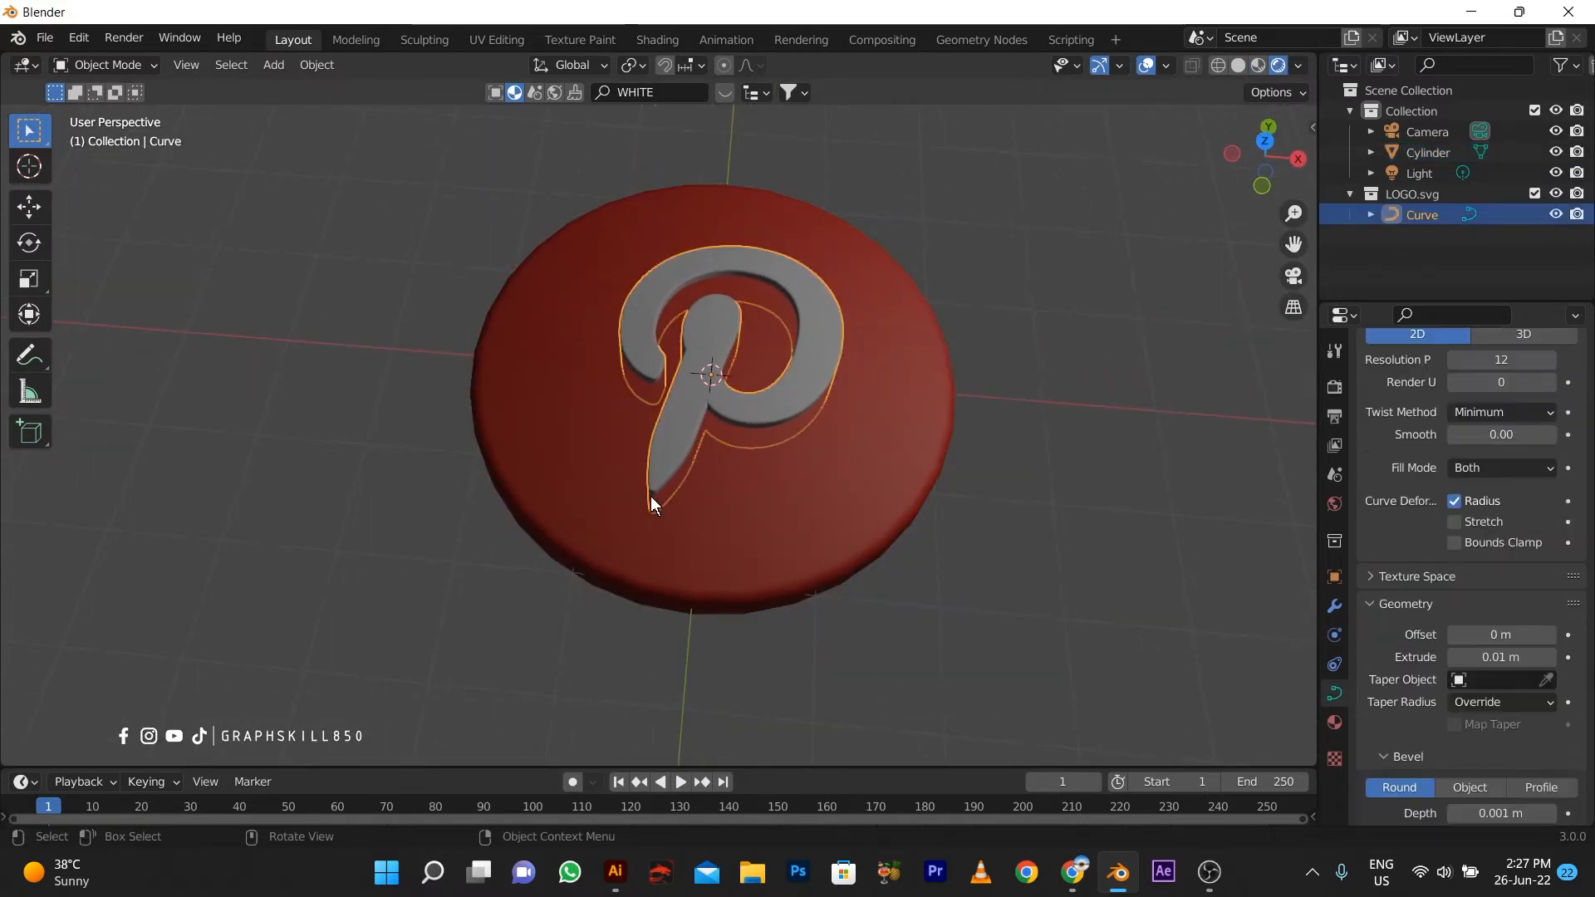
middle_drag(651, 496, 532, 399)
click(29, 206)
drag(745, 332, 719, 300)
click(548, 449)
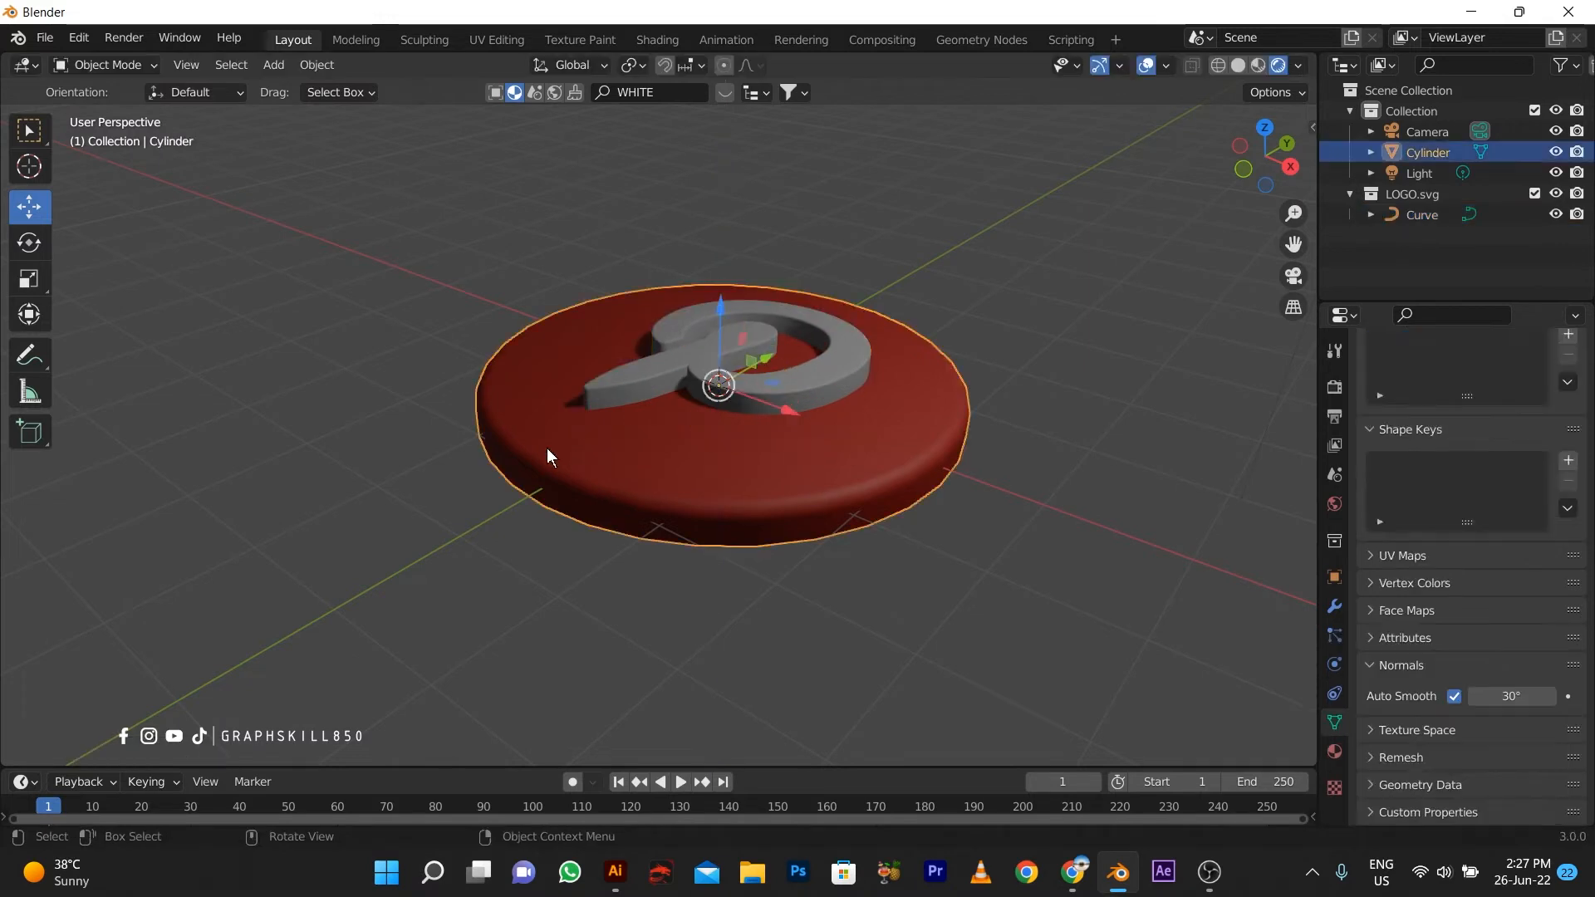
middle_drag(546, 448, 514, 487)
key(s)
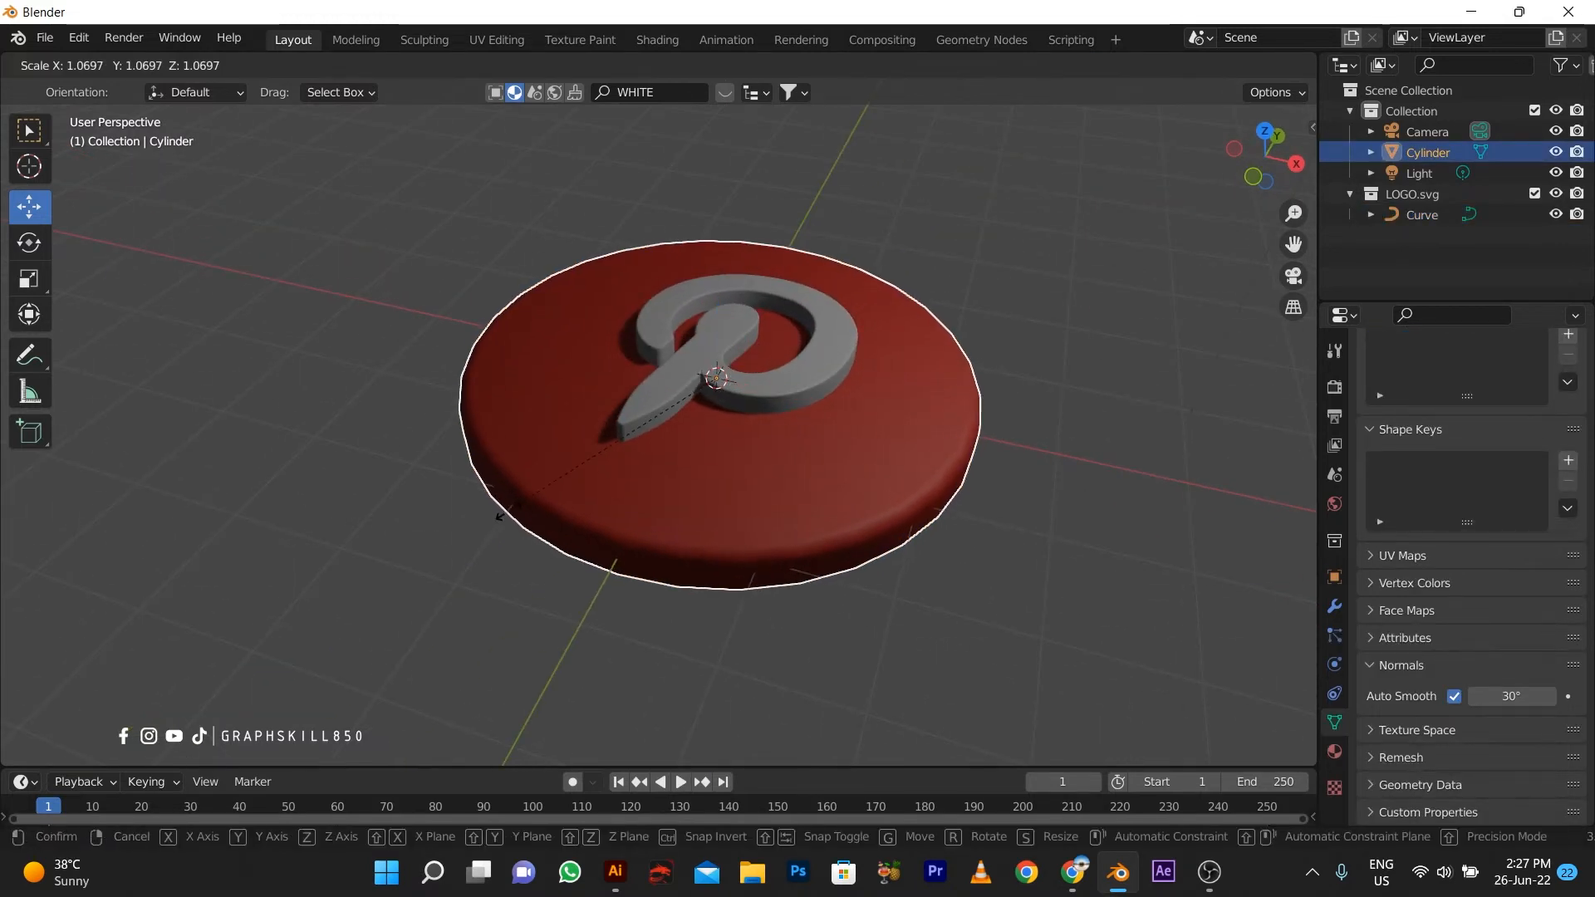
right_click(513, 499)
Step: Scale the logo curve up slightly so it fills more of the disc
click(631, 422)
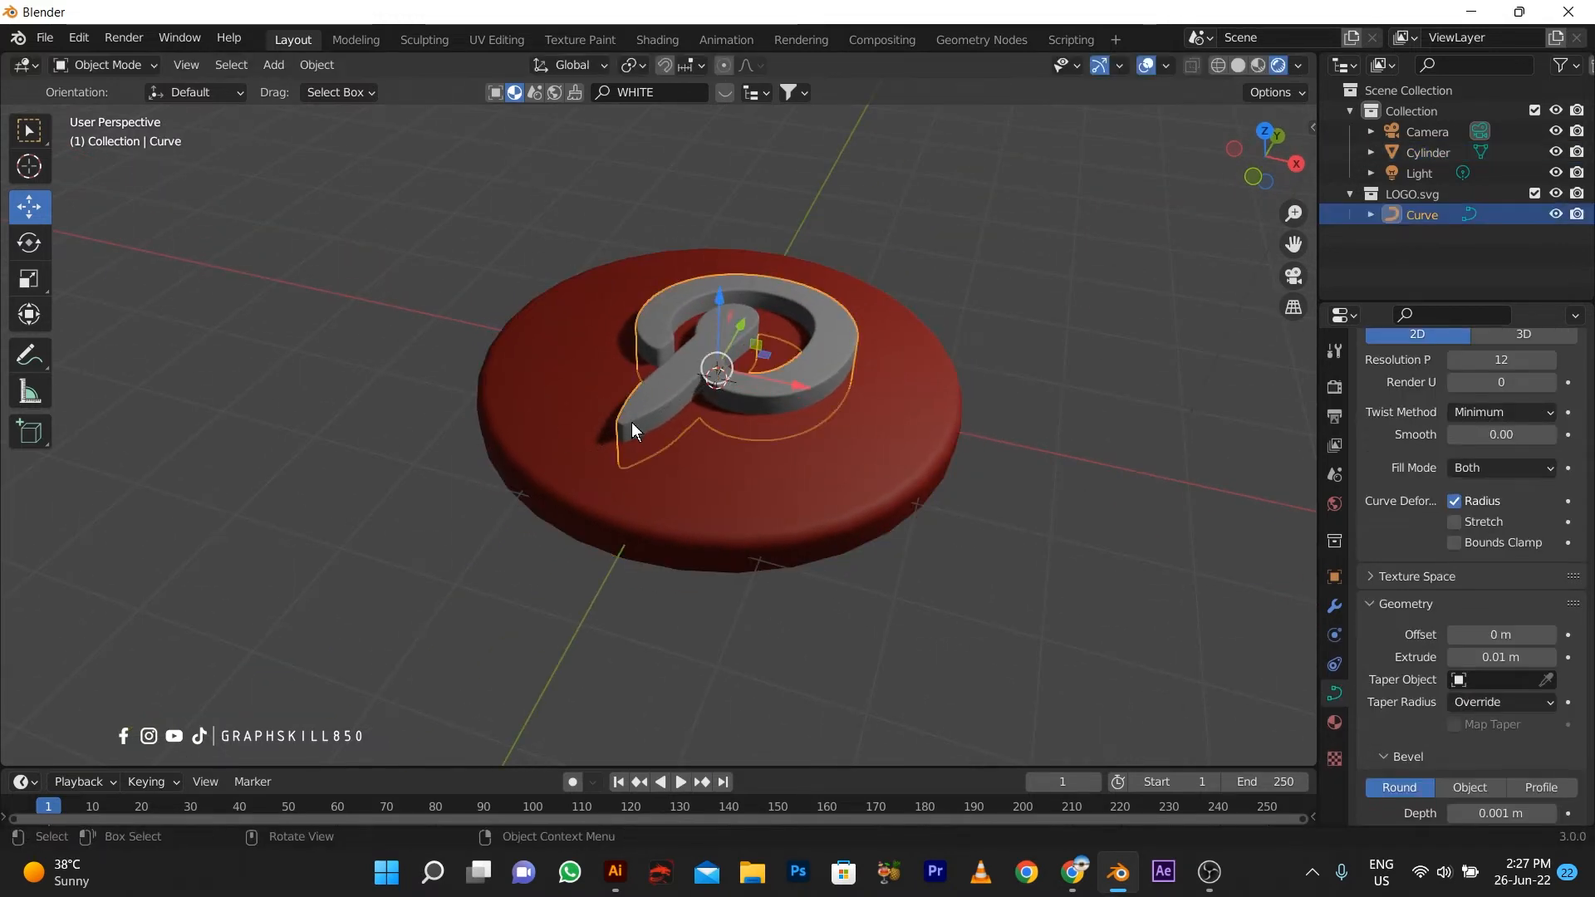
key(s)
click(613, 441)
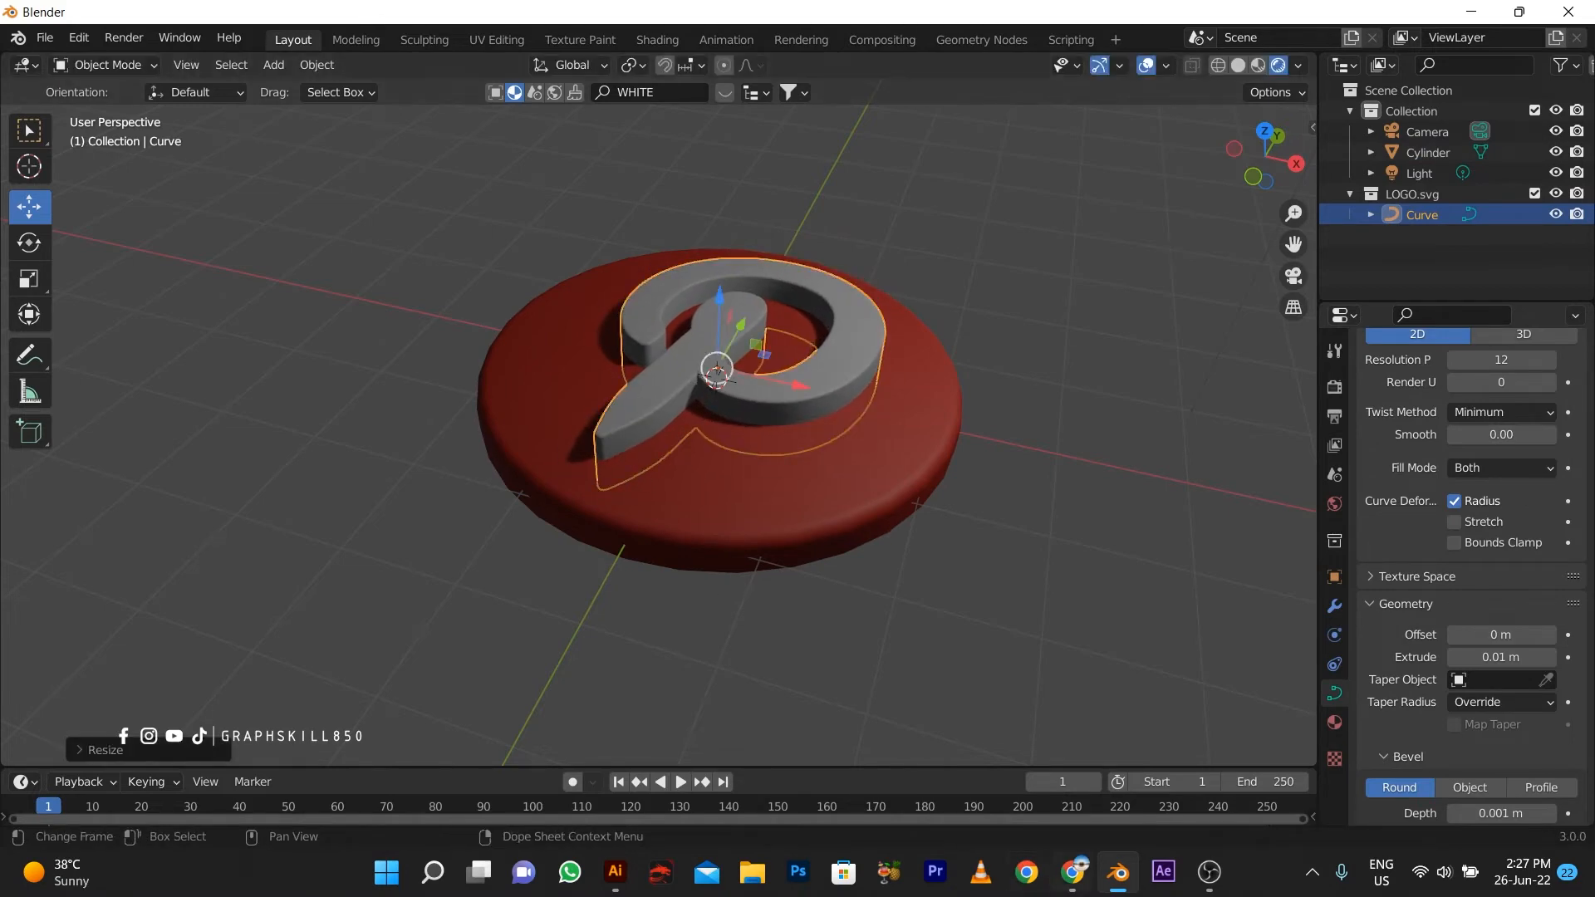
click(1209, 872)
click(1574, 704)
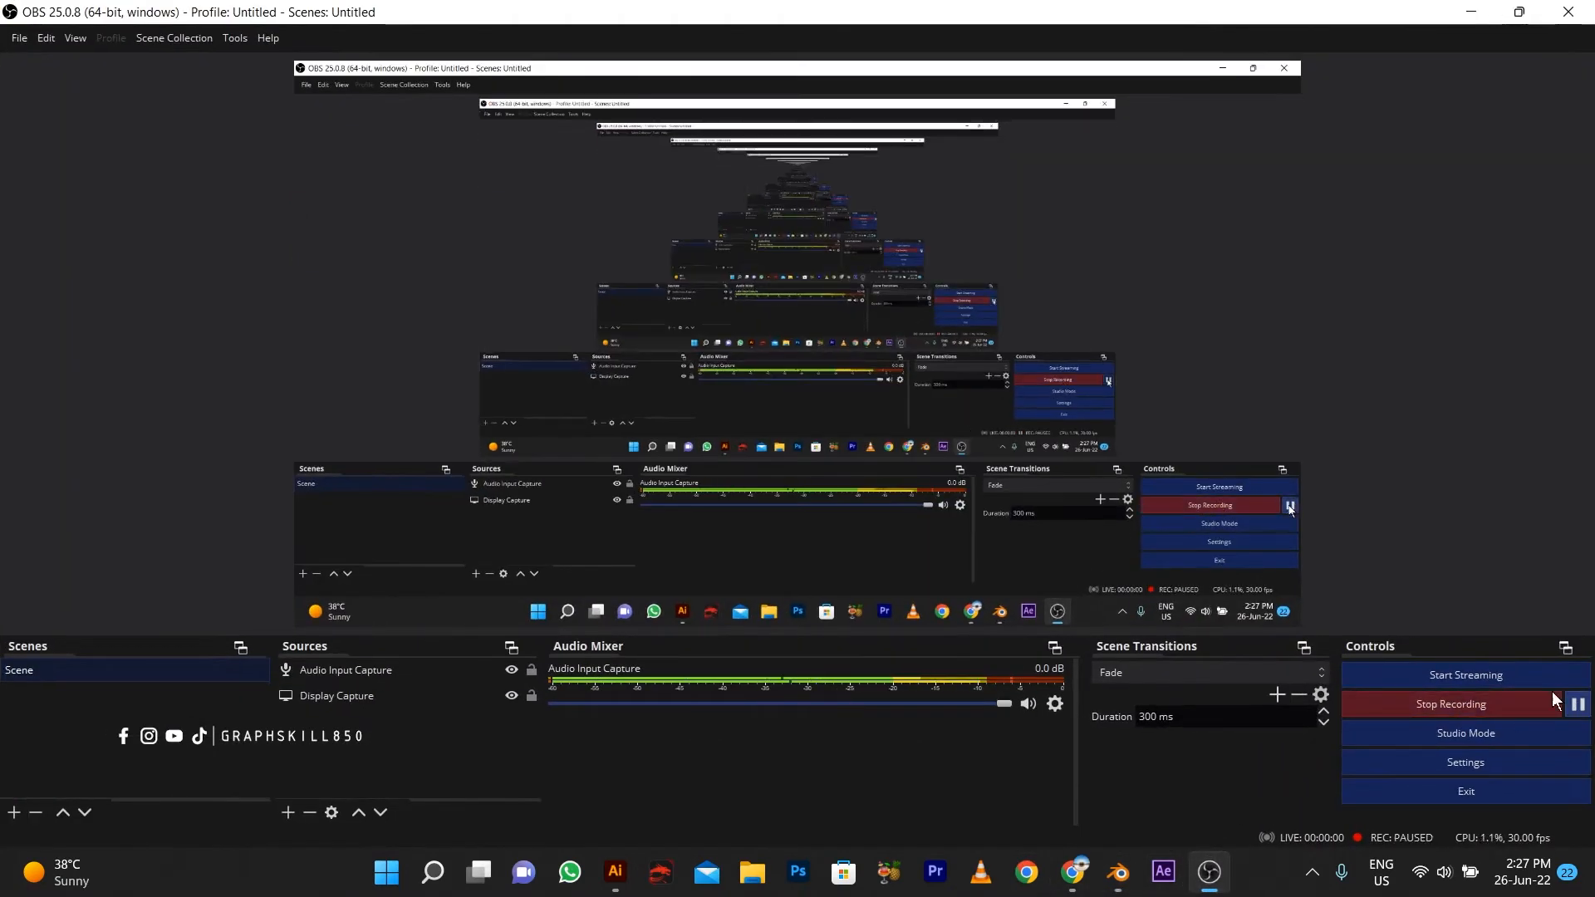
click(1472, 13)
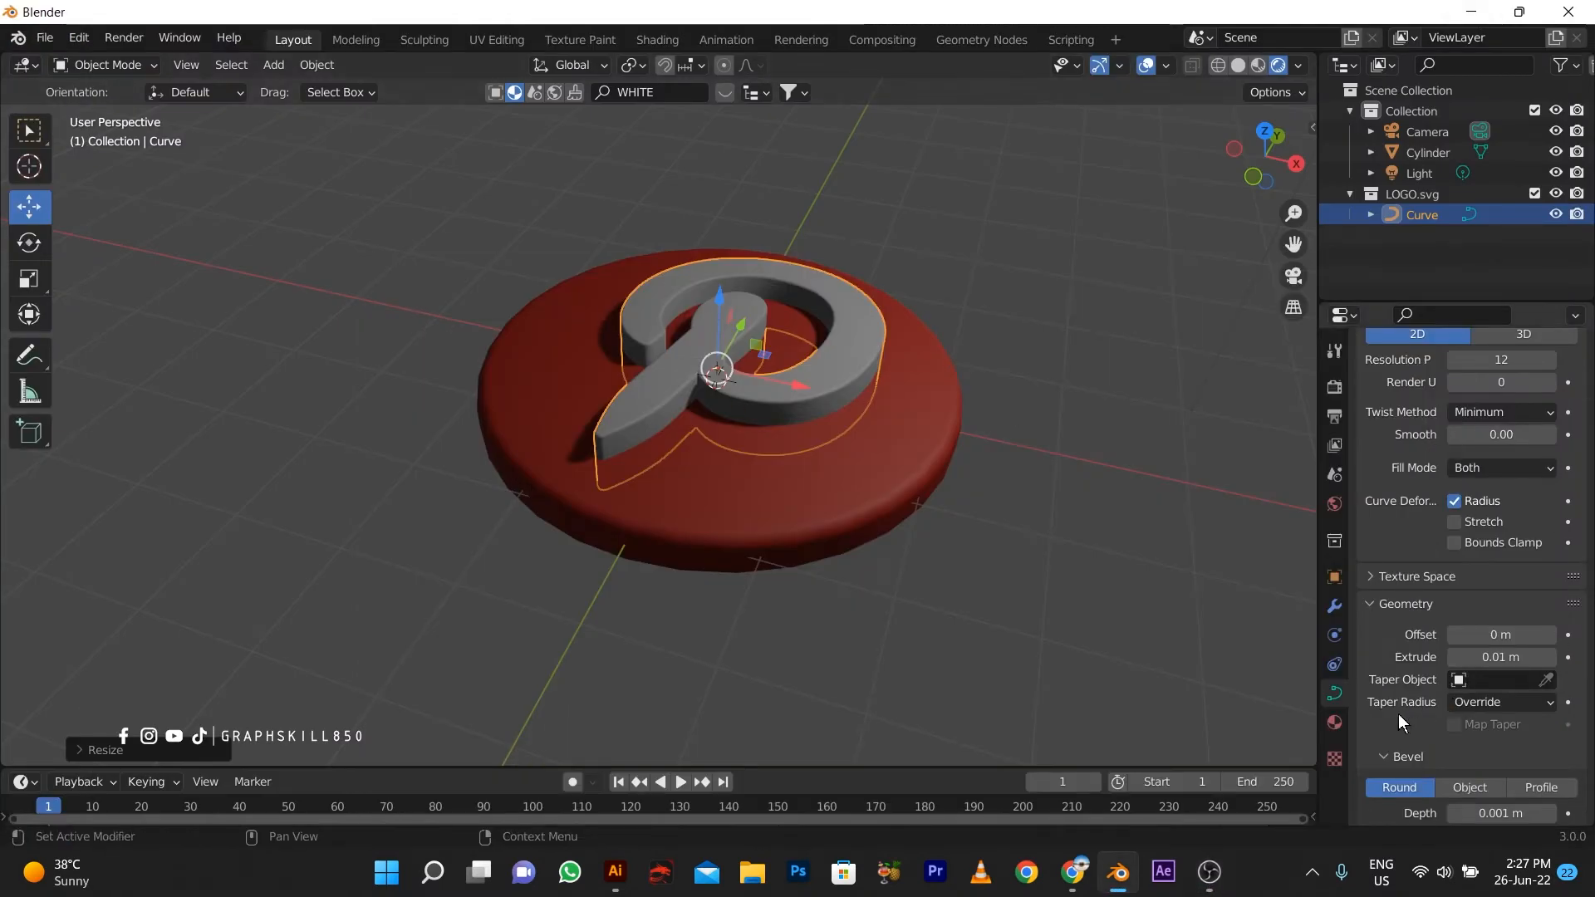
Step: Examine the surface settings of the logo curve's Fine leather white material
scroll(1399, 714, down, 1)
click(1336, 722)
scroll(1507, 661, down, 5)
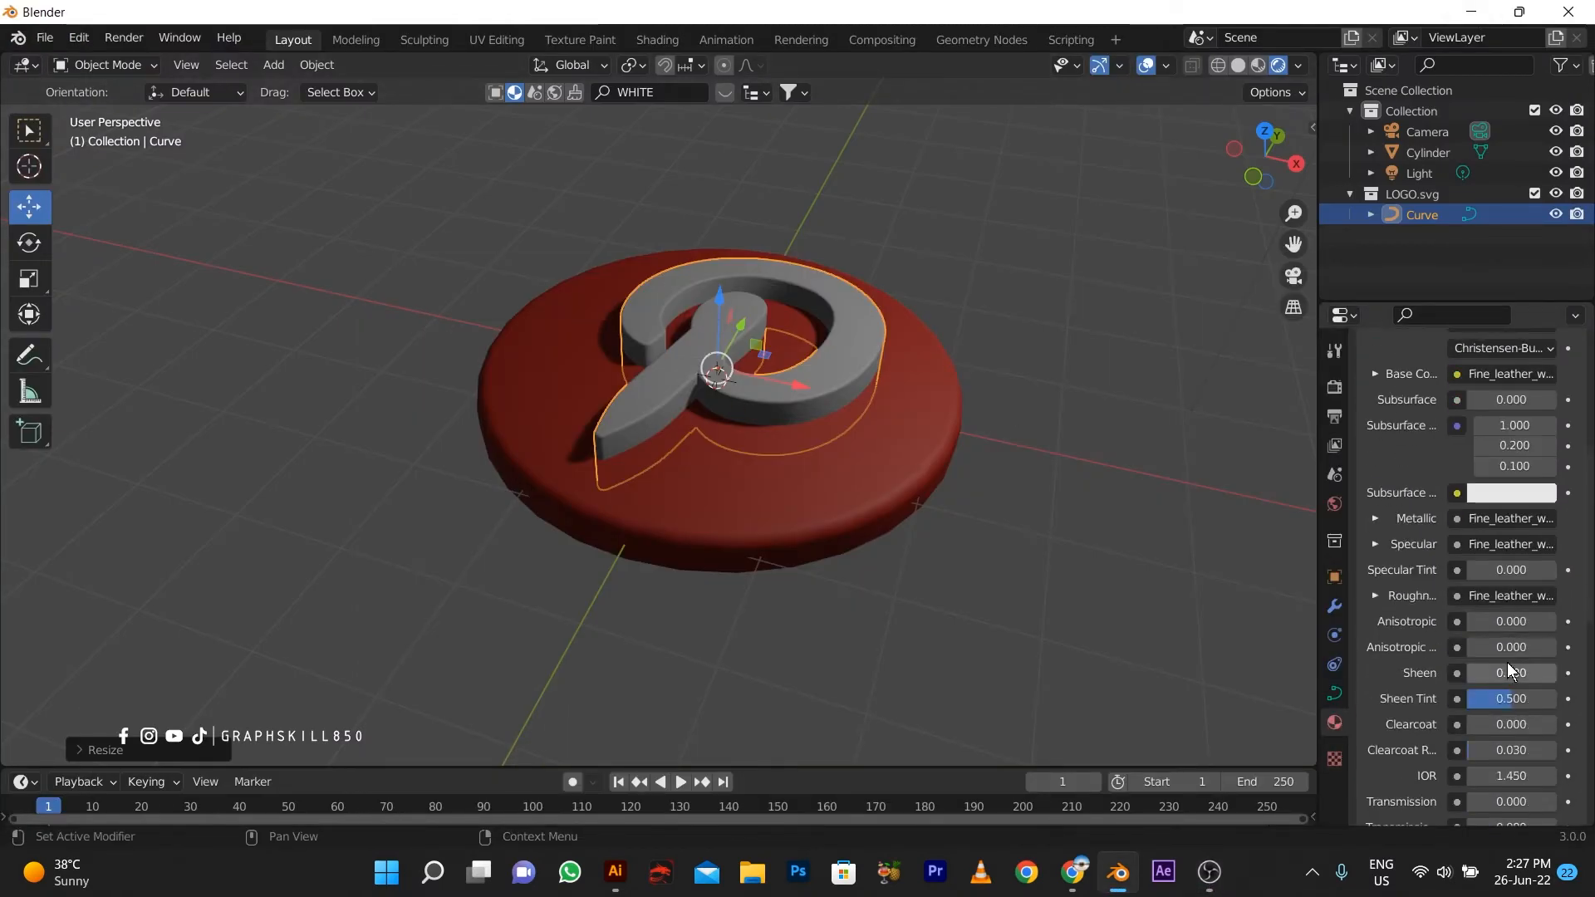
scroll(1494, 756, up, 5)
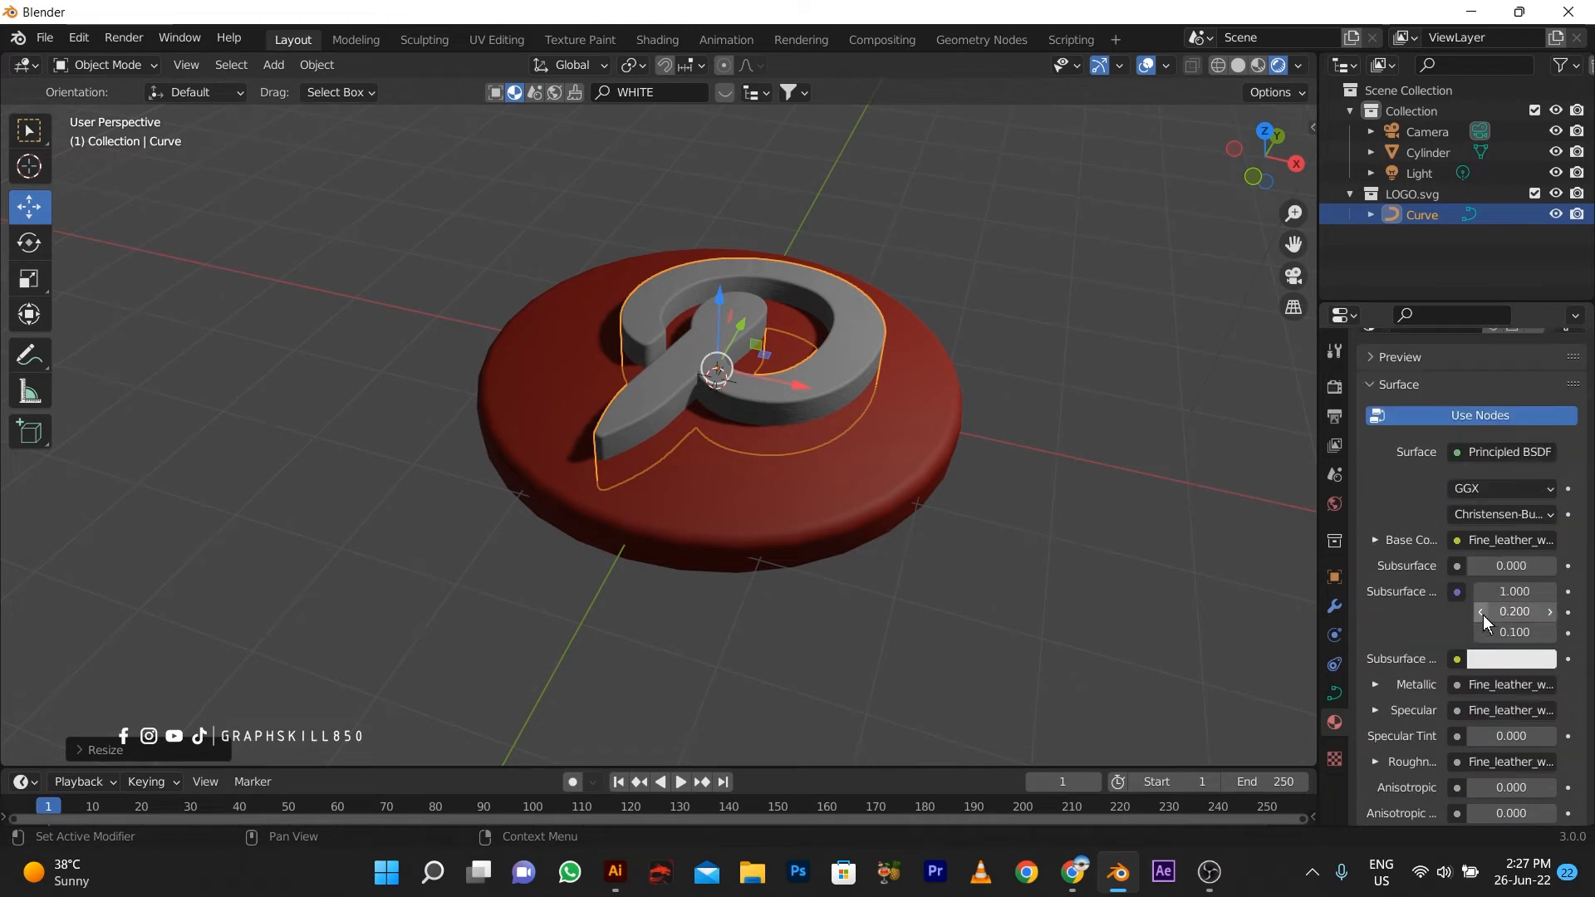
scroll(1481, 766, down, 1)
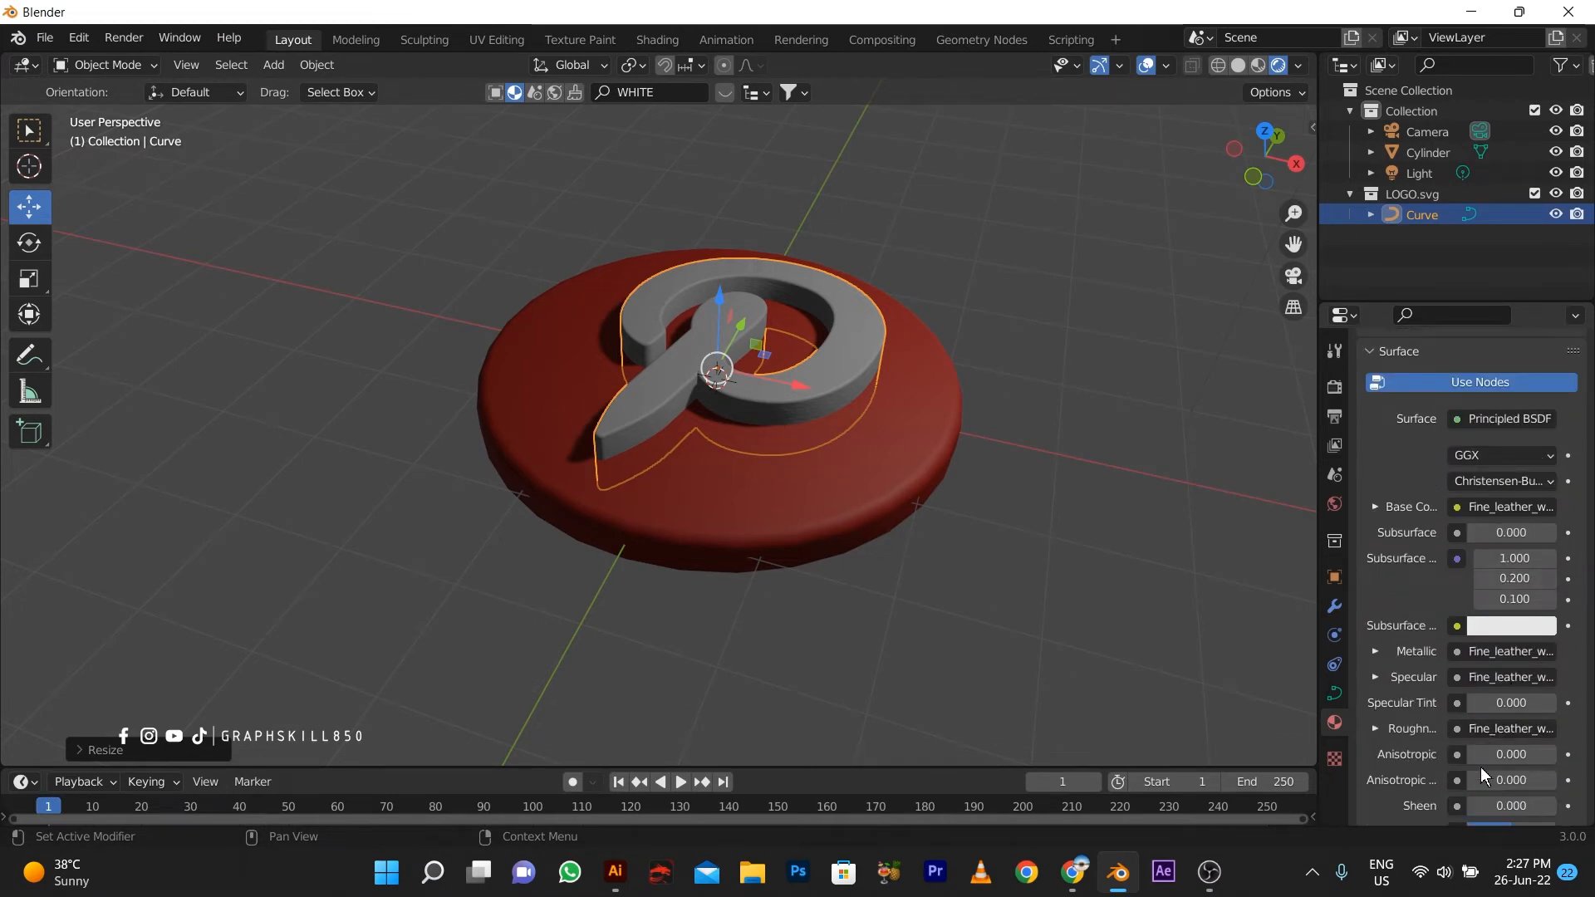
middle_drag(750, 449, 706, 475)
scroll(1406, 400, up, 4)
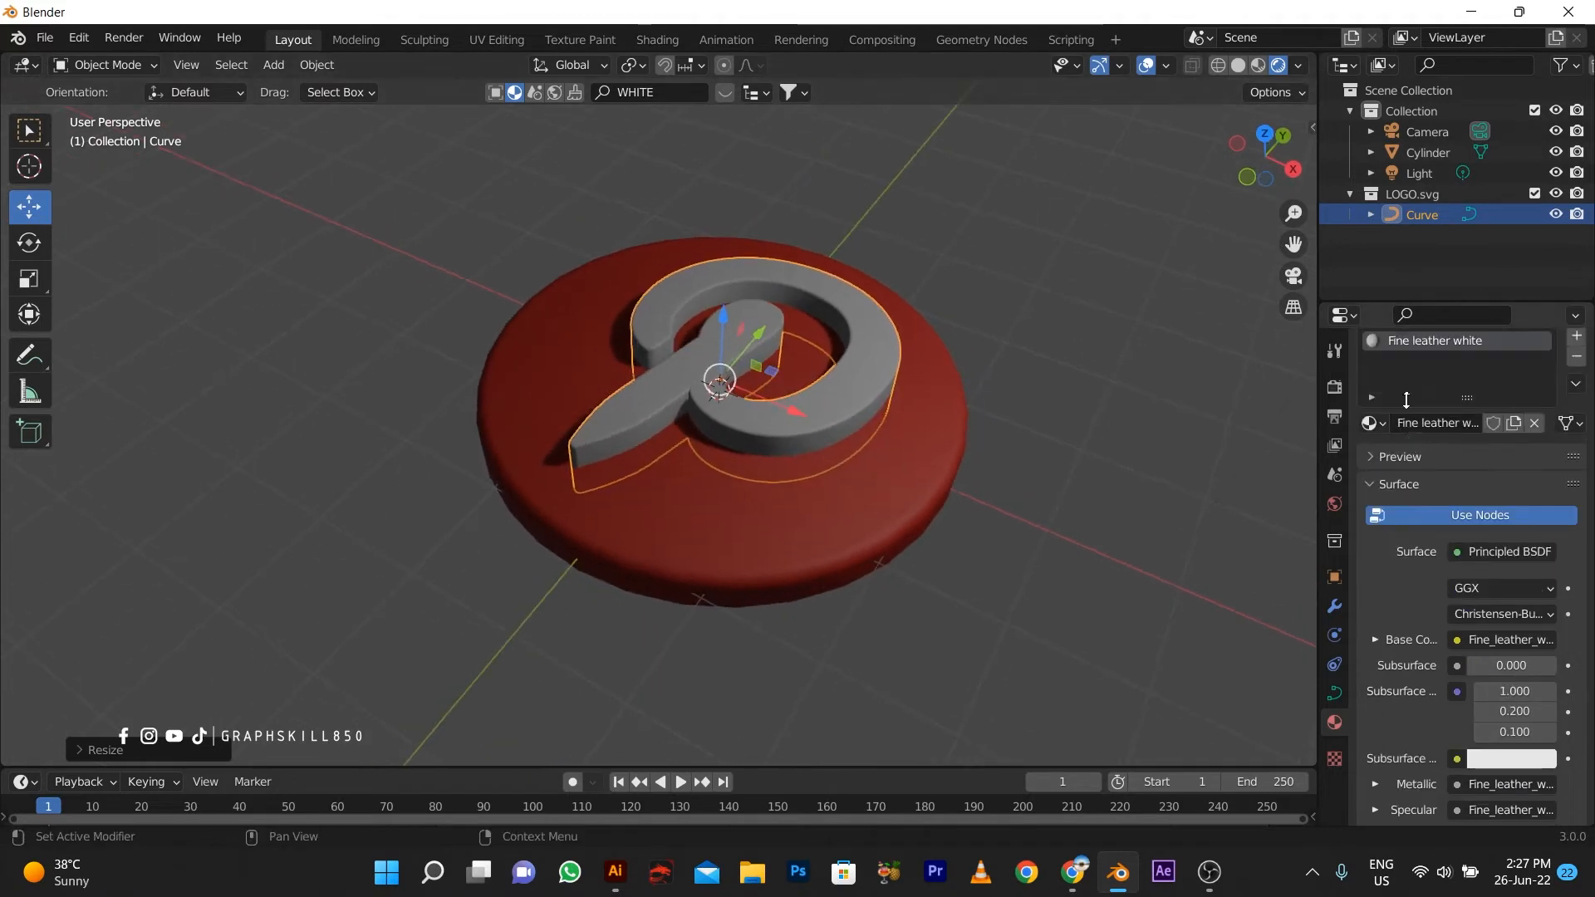
Step: Enable Ambient Occlusion in the Eevee render settings
click(1334, 387)
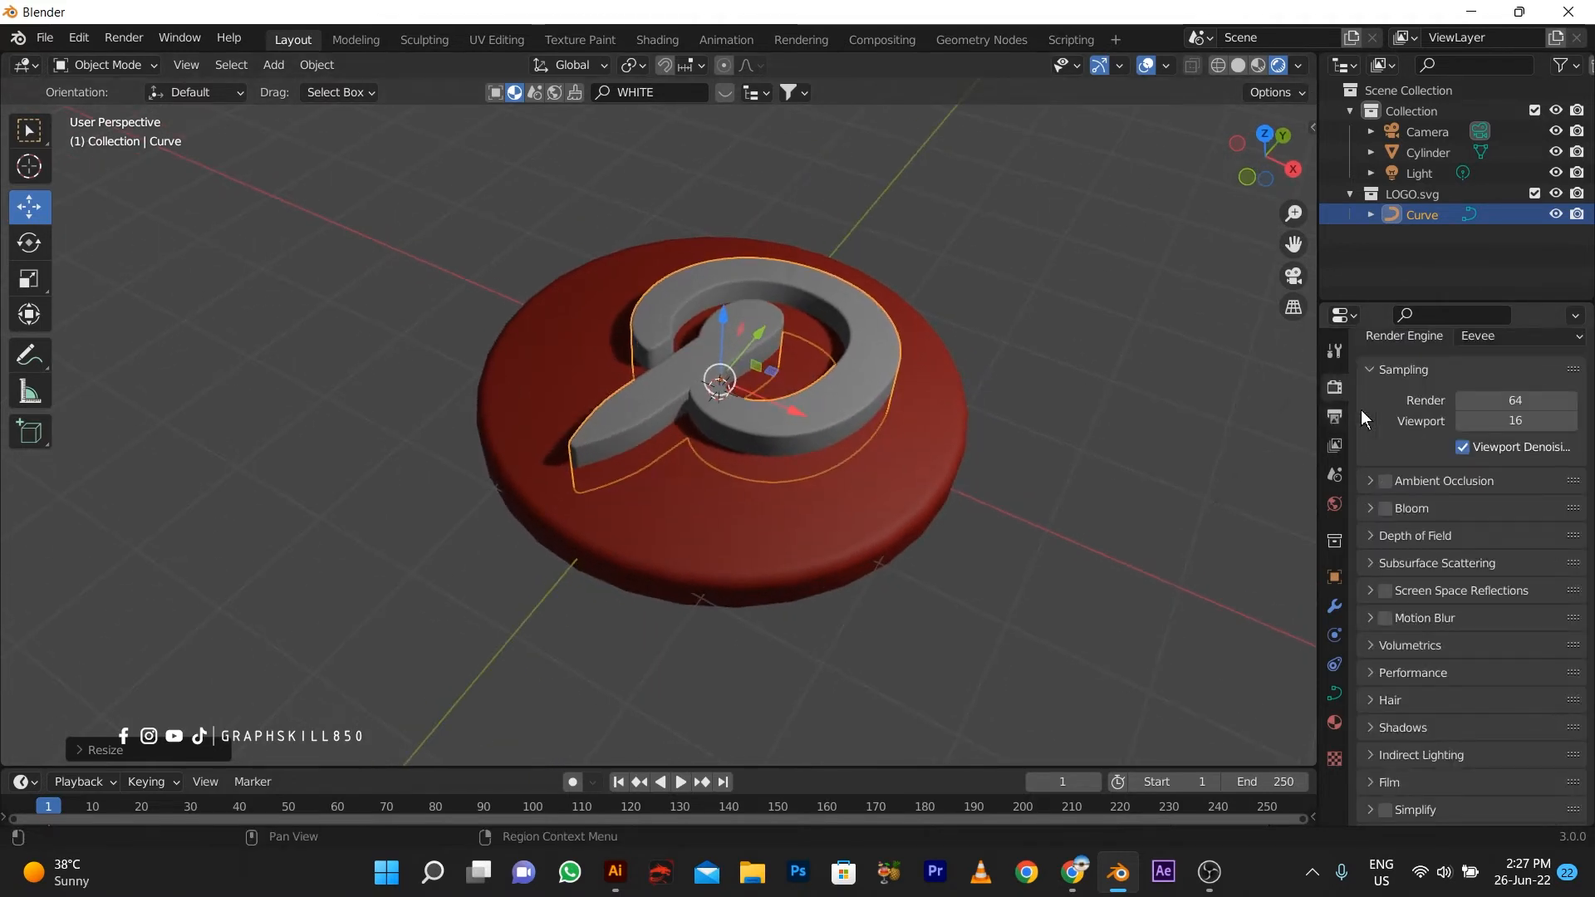
click(1385, 482)
click(1385, 482)
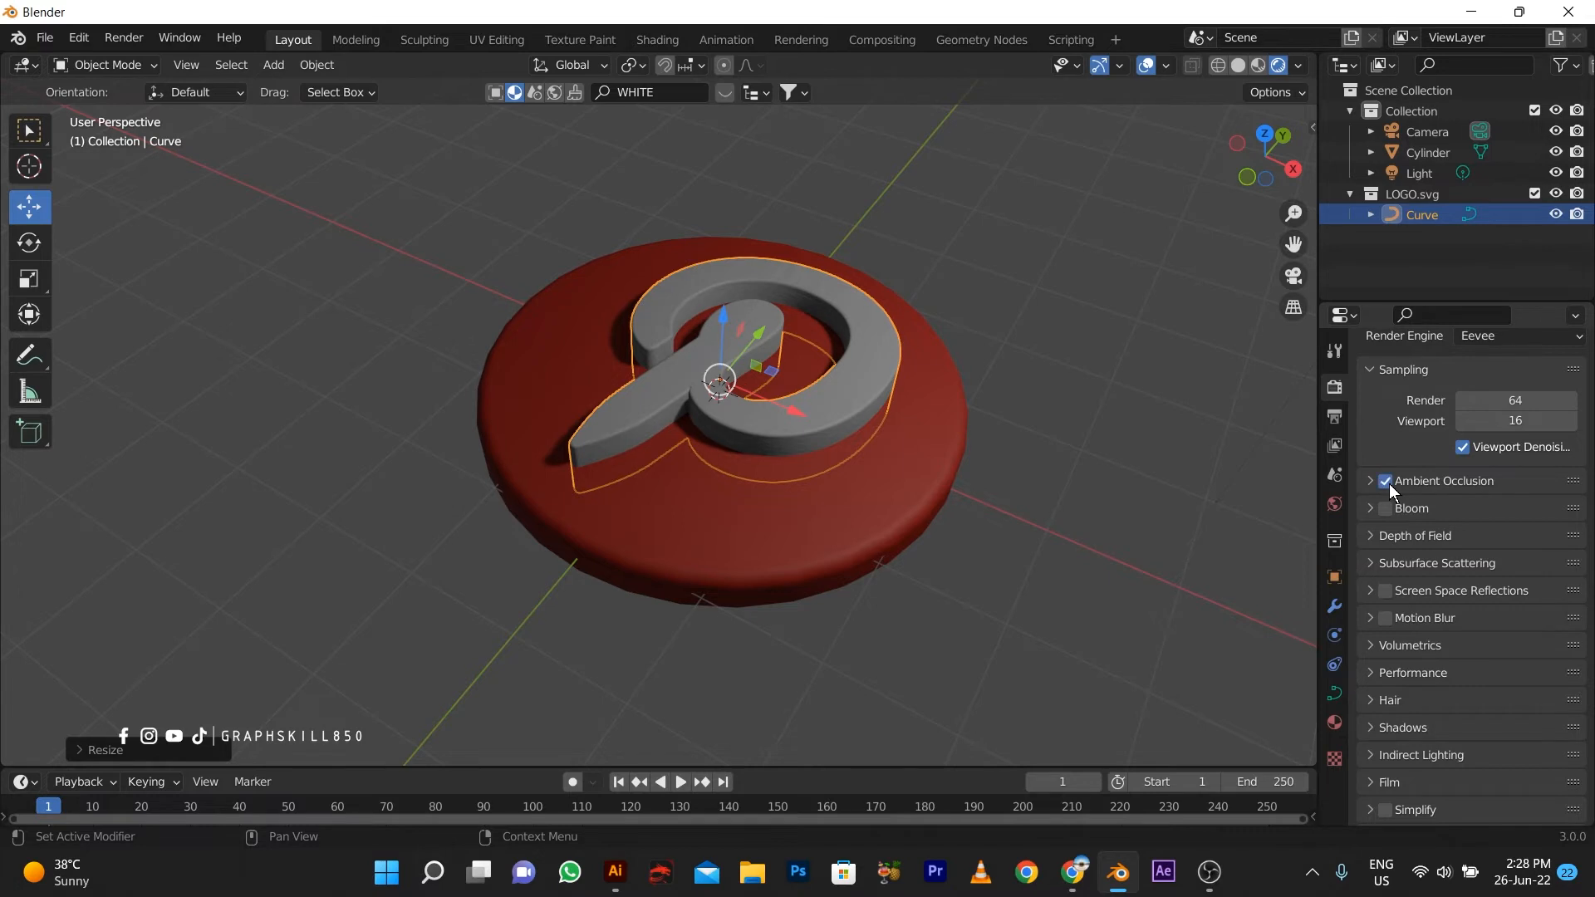
Step: Set the render engine to Cycles and its device to GPU Compute
scroll(1394, 485, up, 2)
click(1505, 384)
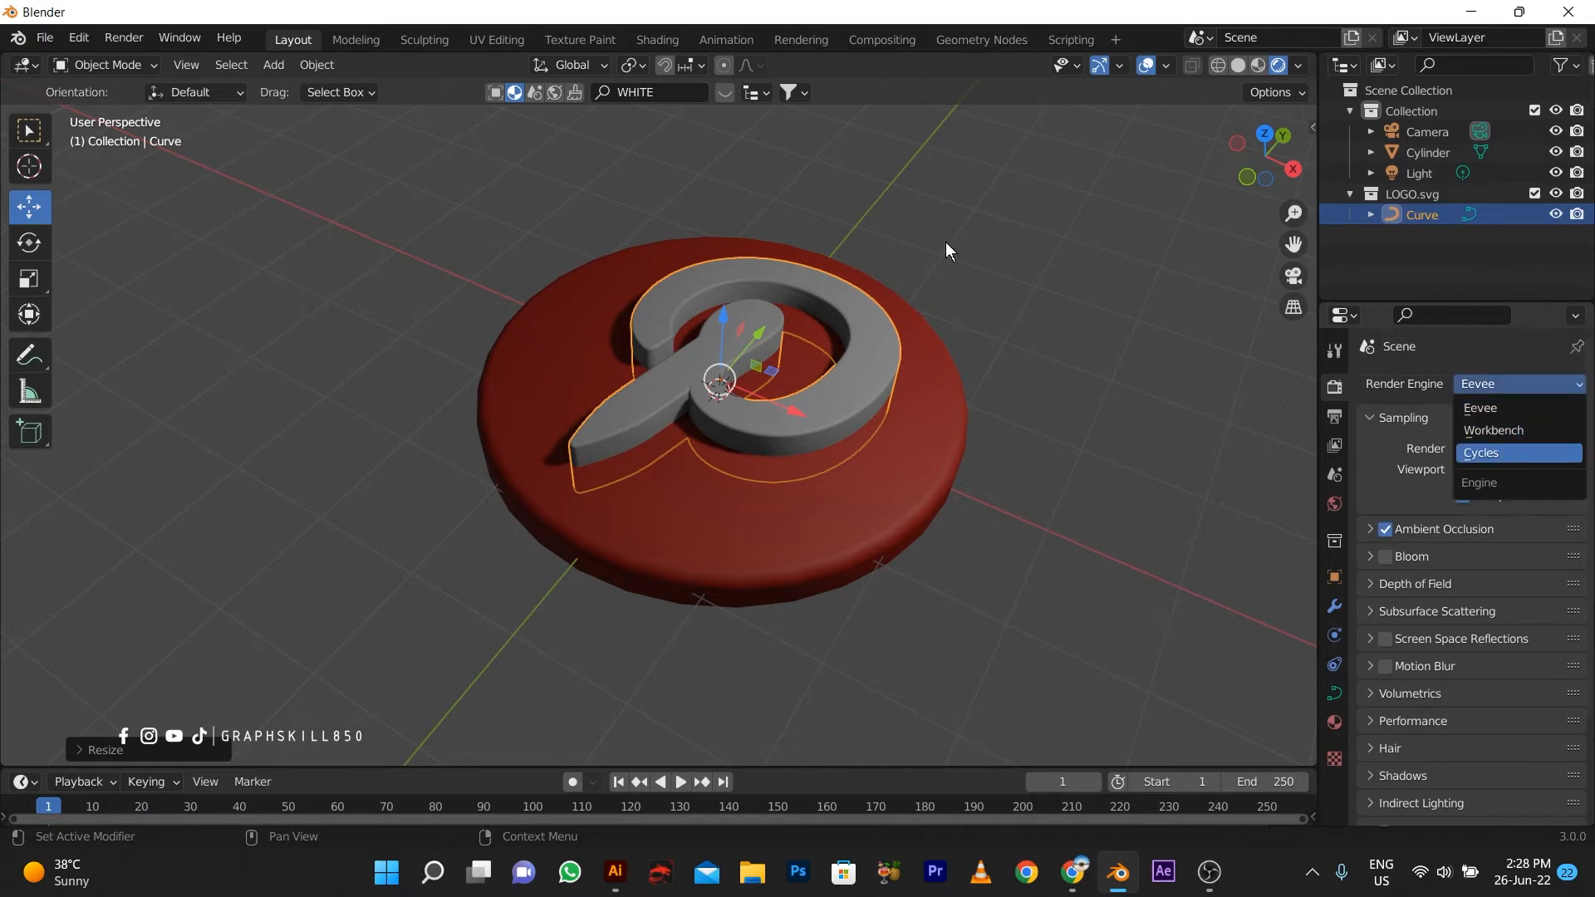
key(Return)
click(1469, 437)
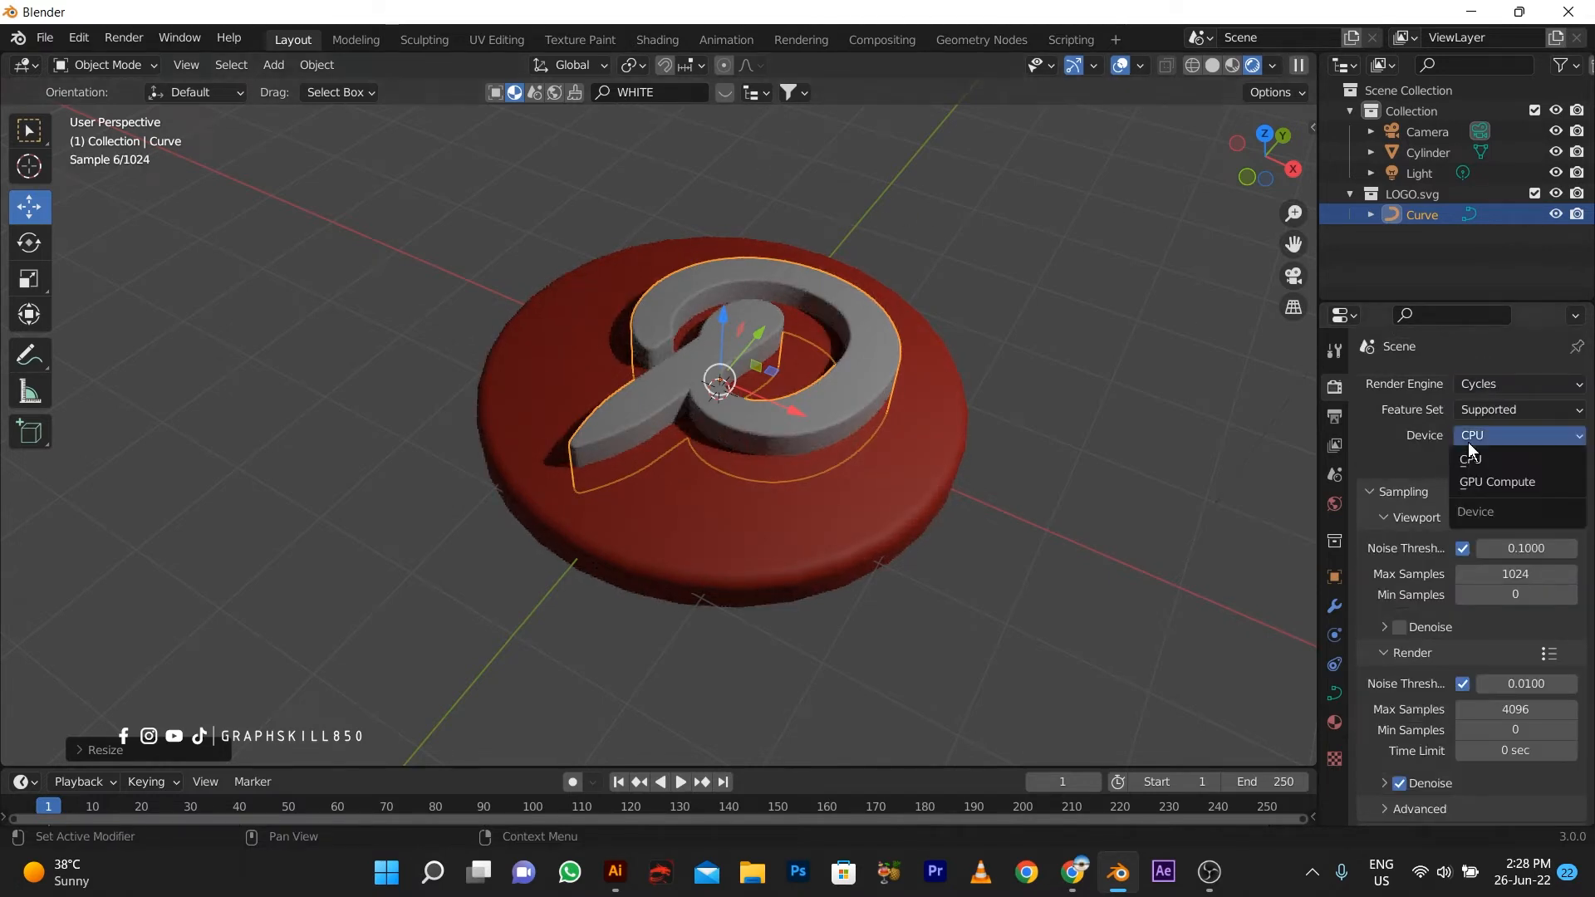
key(Down)
key(Return)
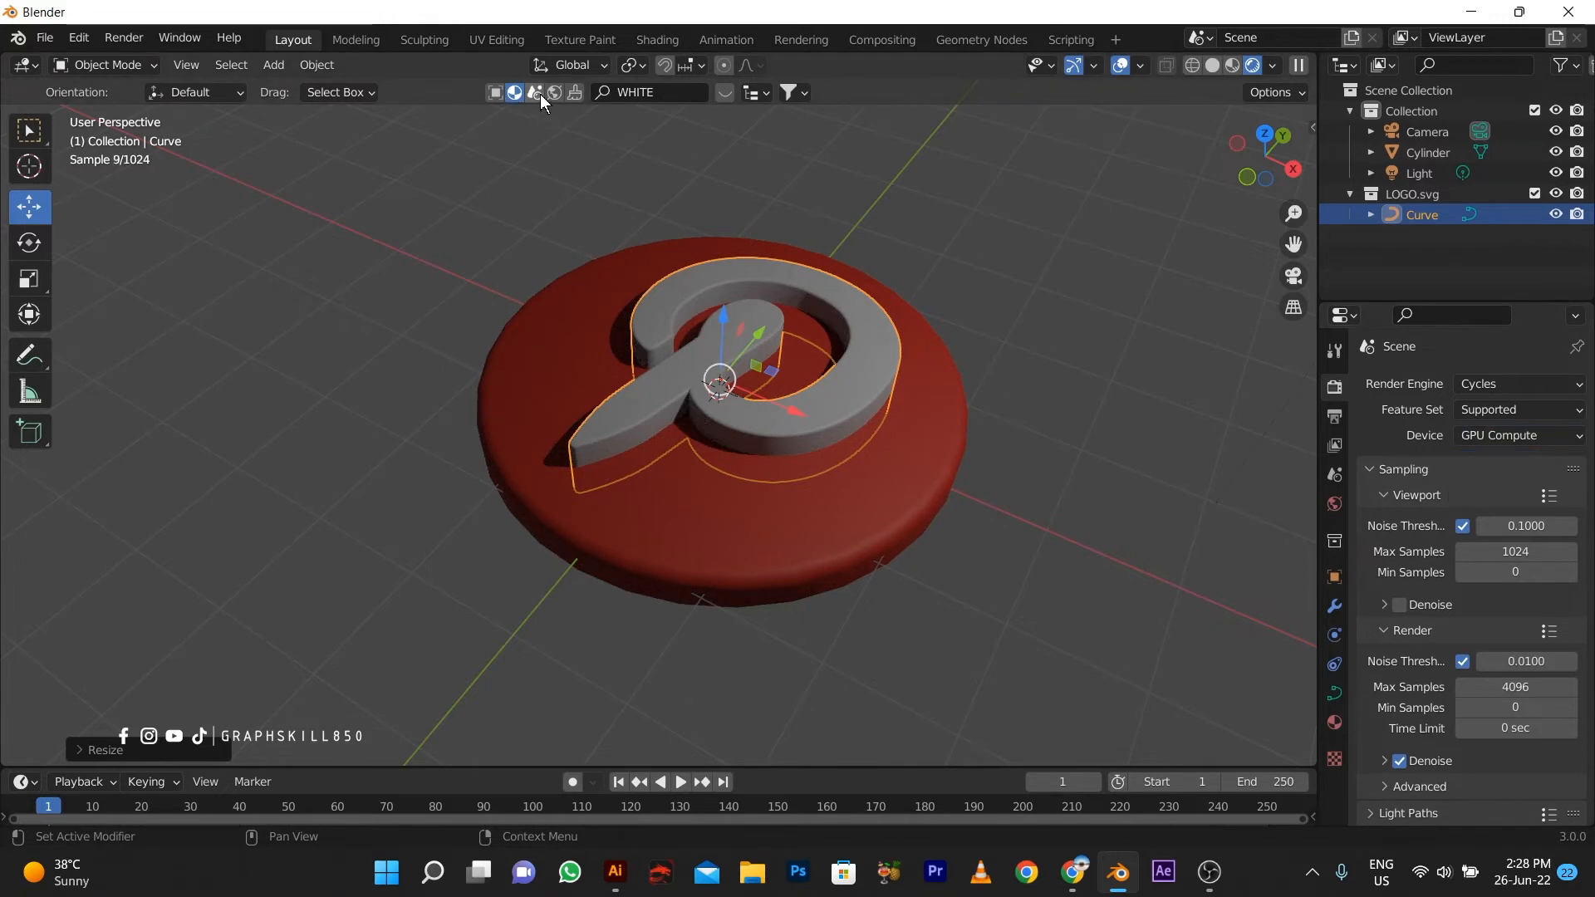
Step: Light the scene with the BlenderKit Office HDR, downloaded at 4096 resolution
click(554, 92)
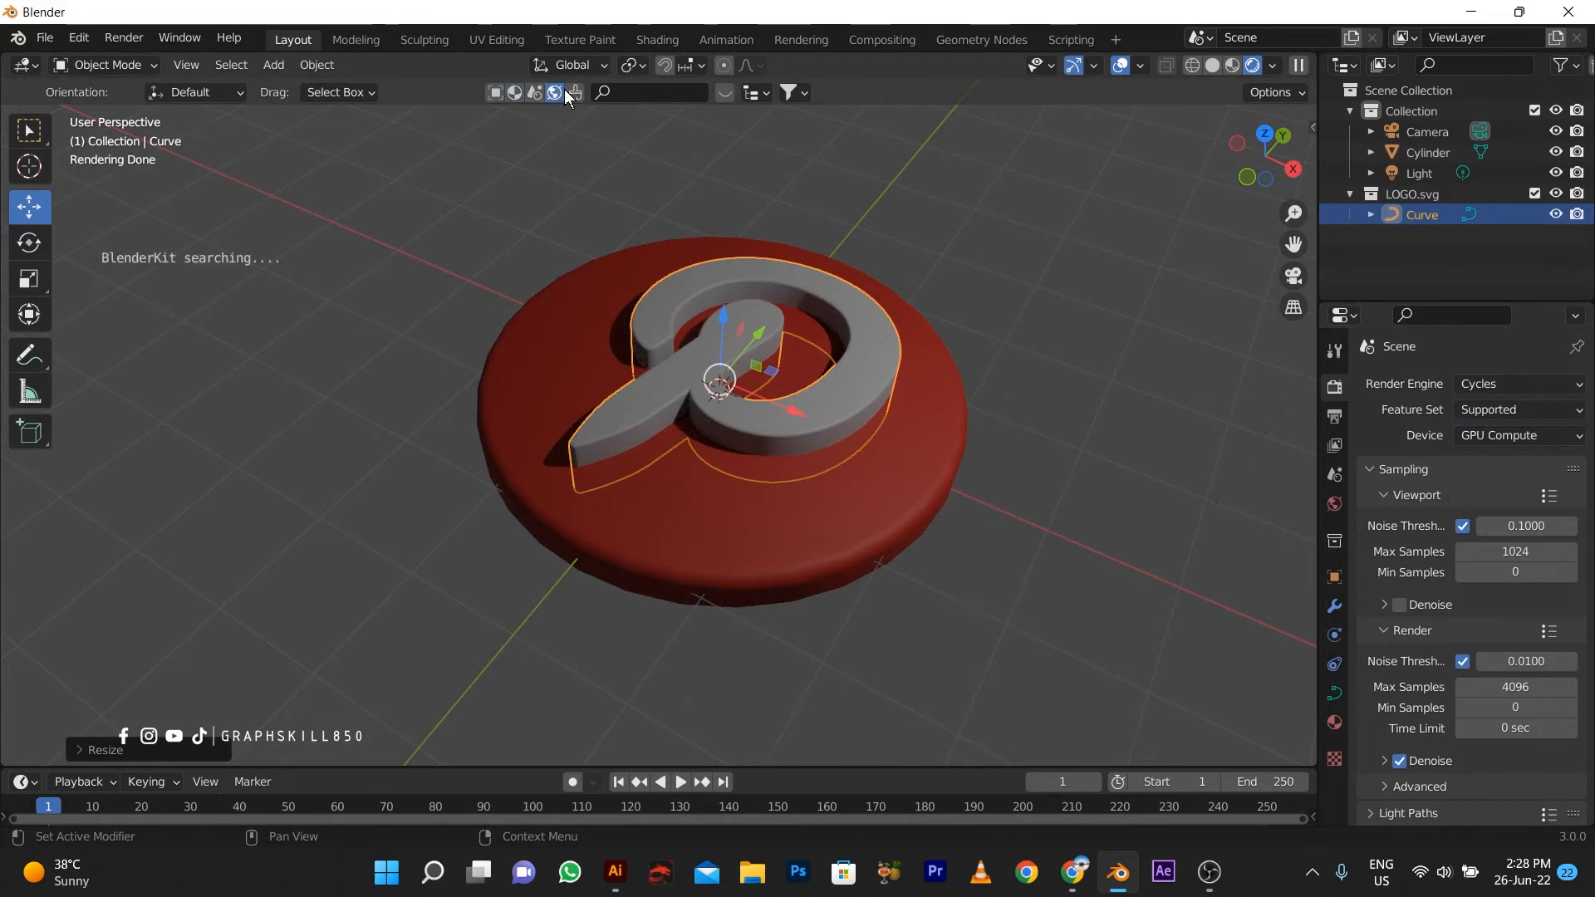
click(725, 91)
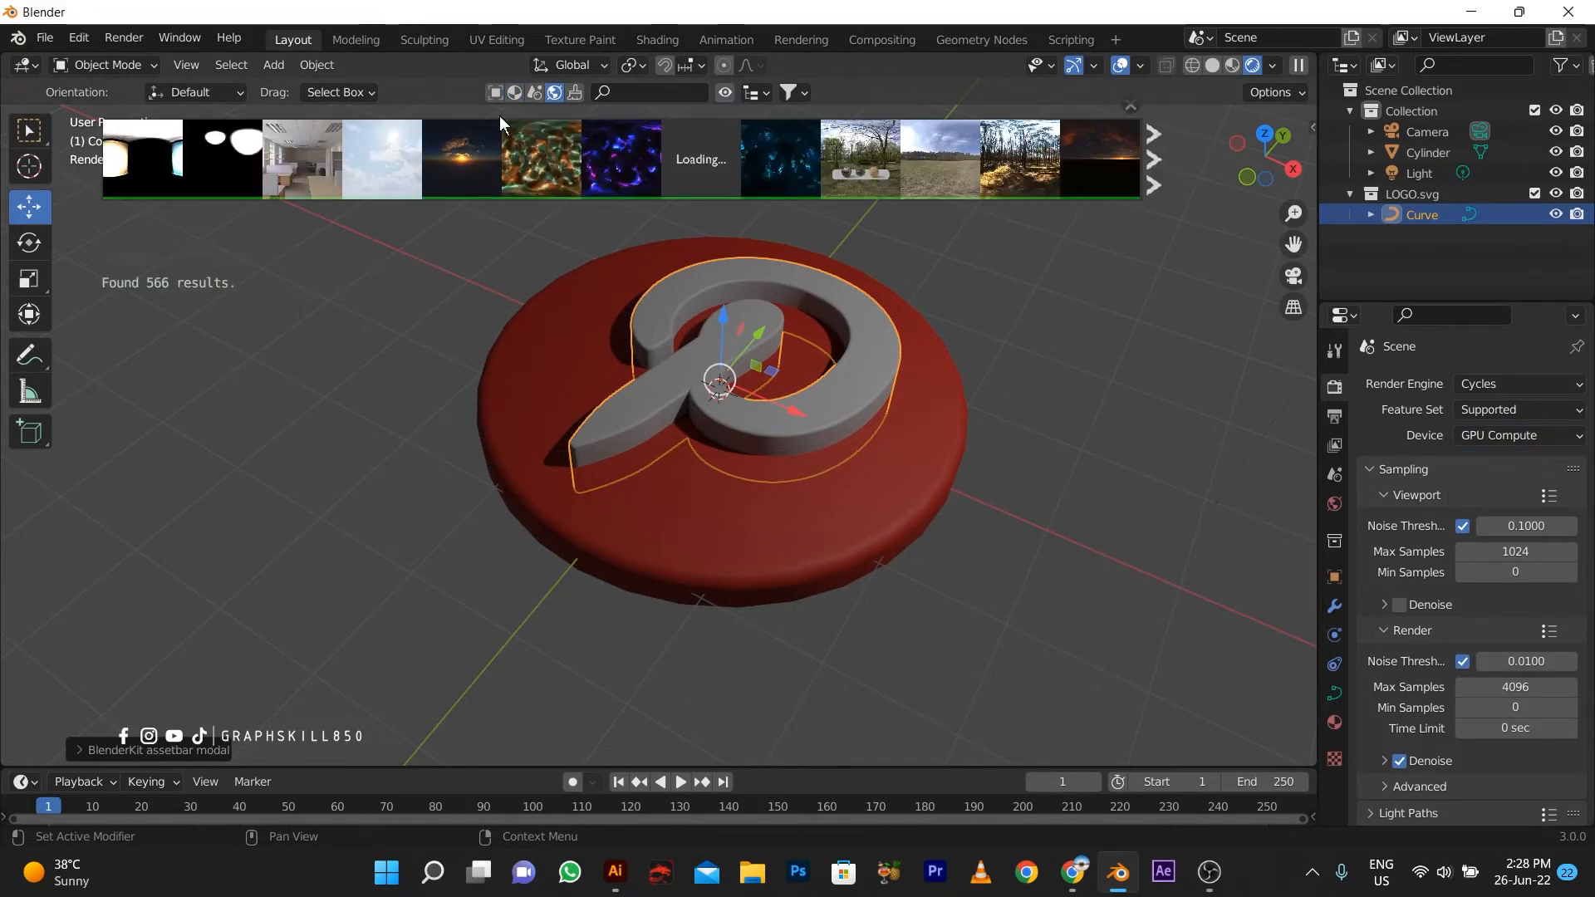
click(317, 161)
click(435, 182)
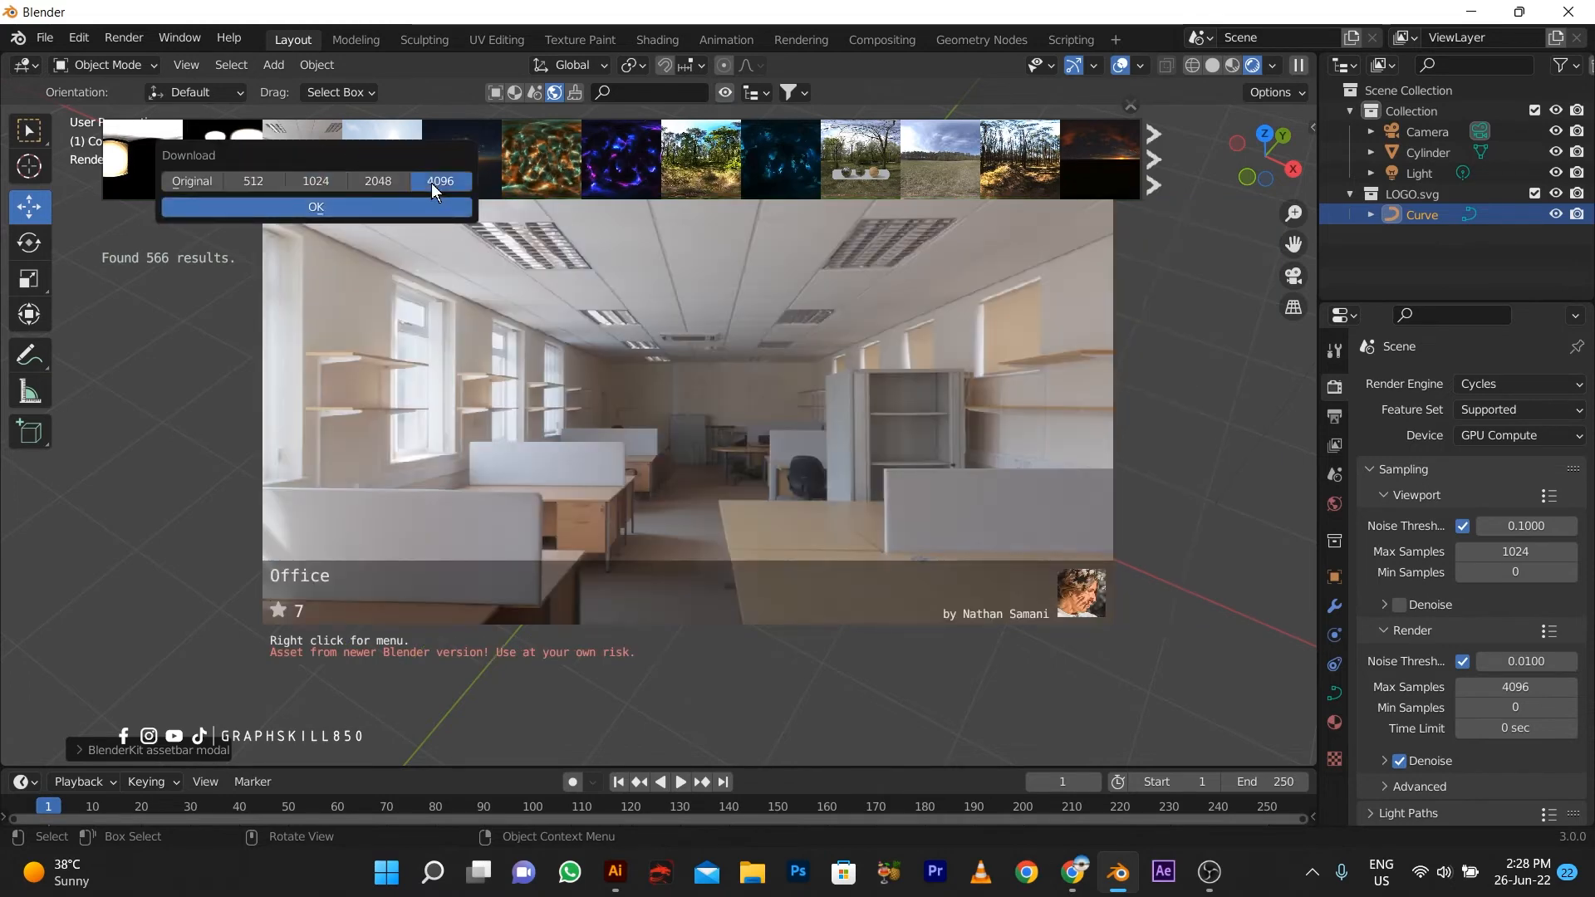
click(353, 204)
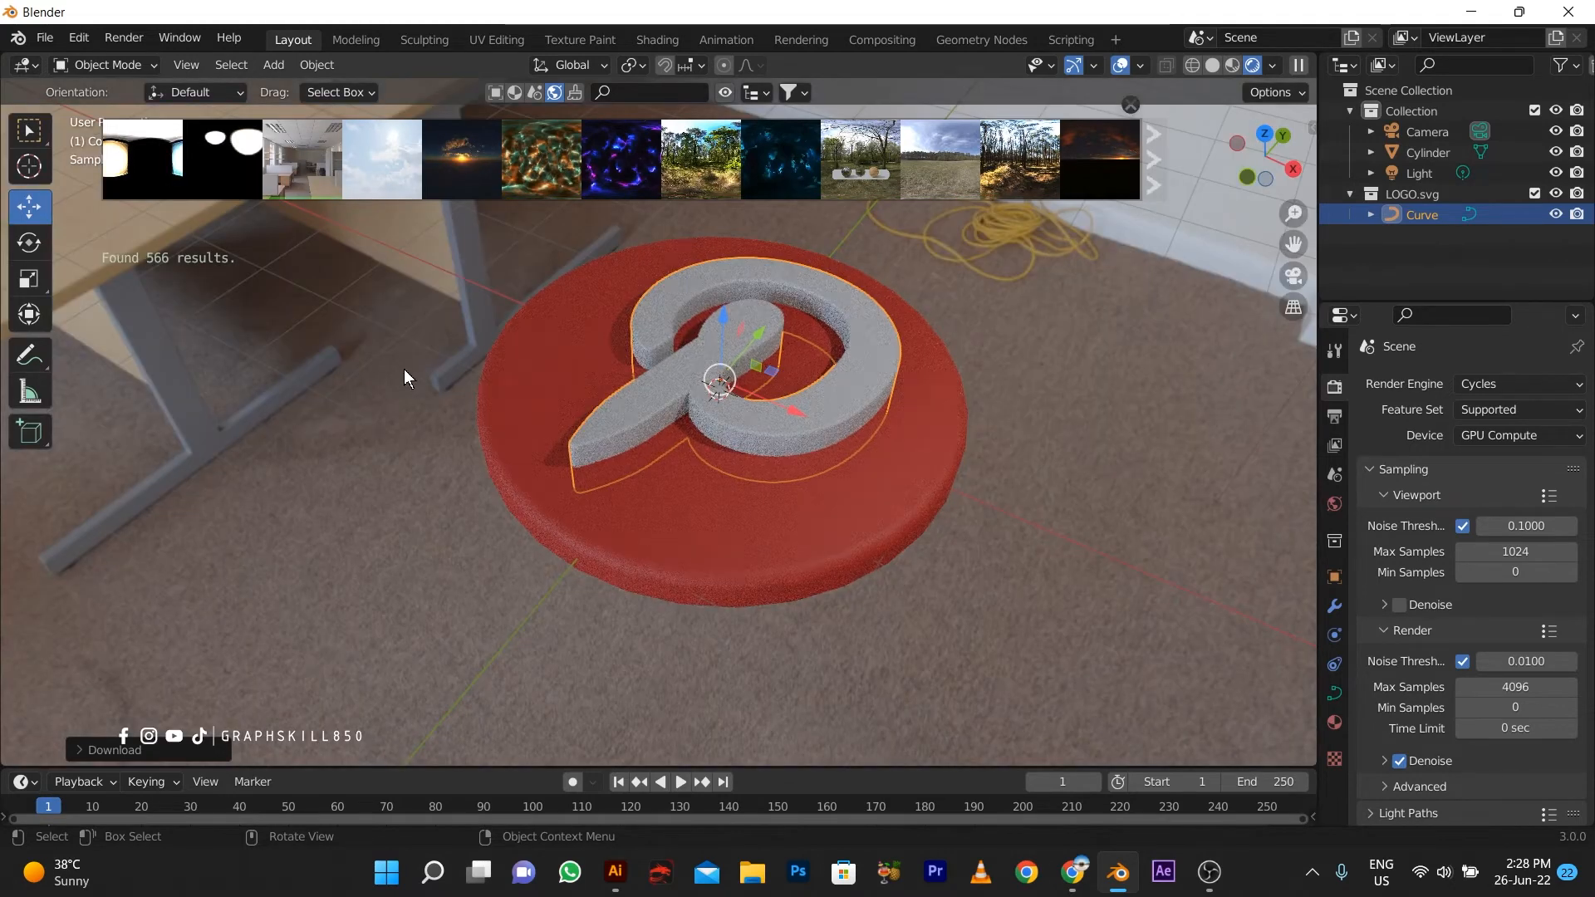
Step: Add a plane as a floor, scale it up about 18 times, and close the BlenderKit asset bar
key(shift+a)
mouse_move(483, 382)
click(574, 377)
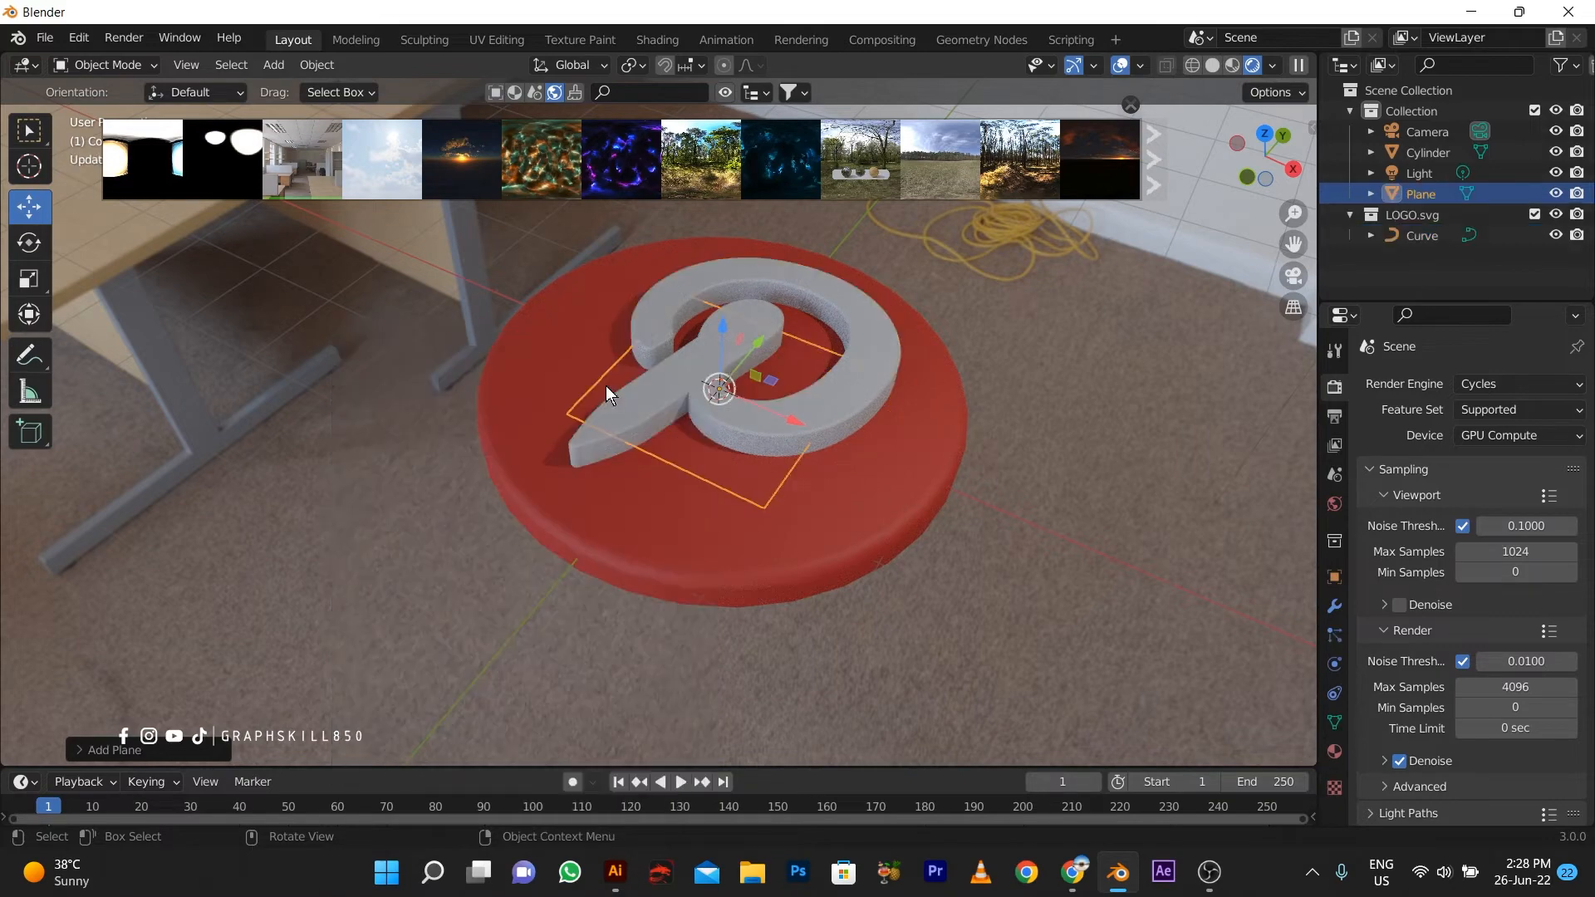
key(s)
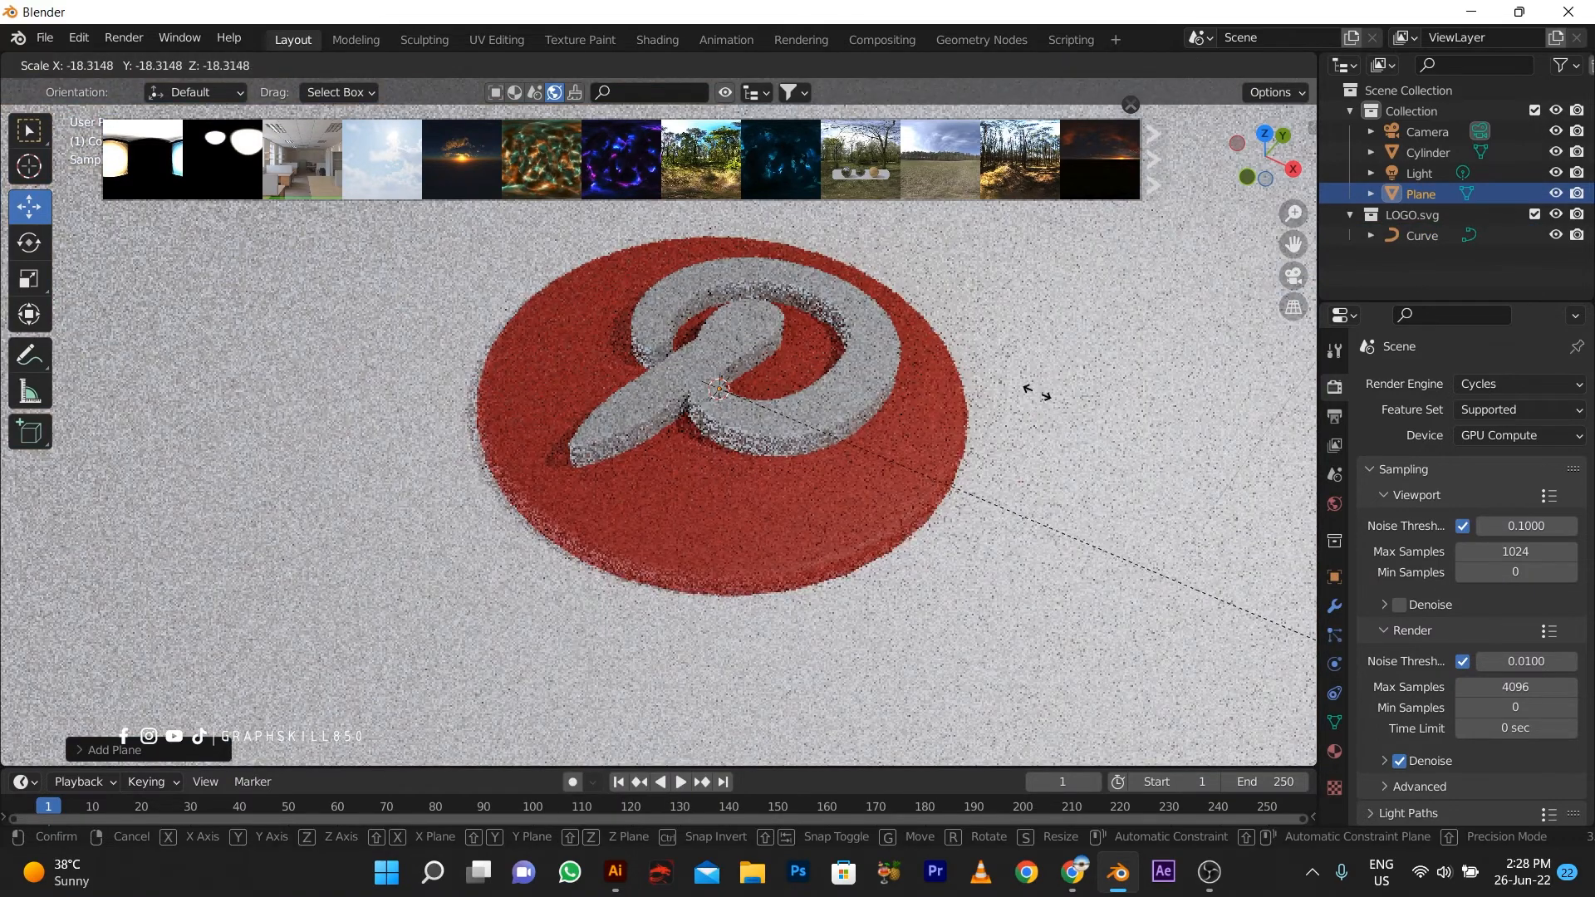
click(1036, 389)
click(1134, 103)
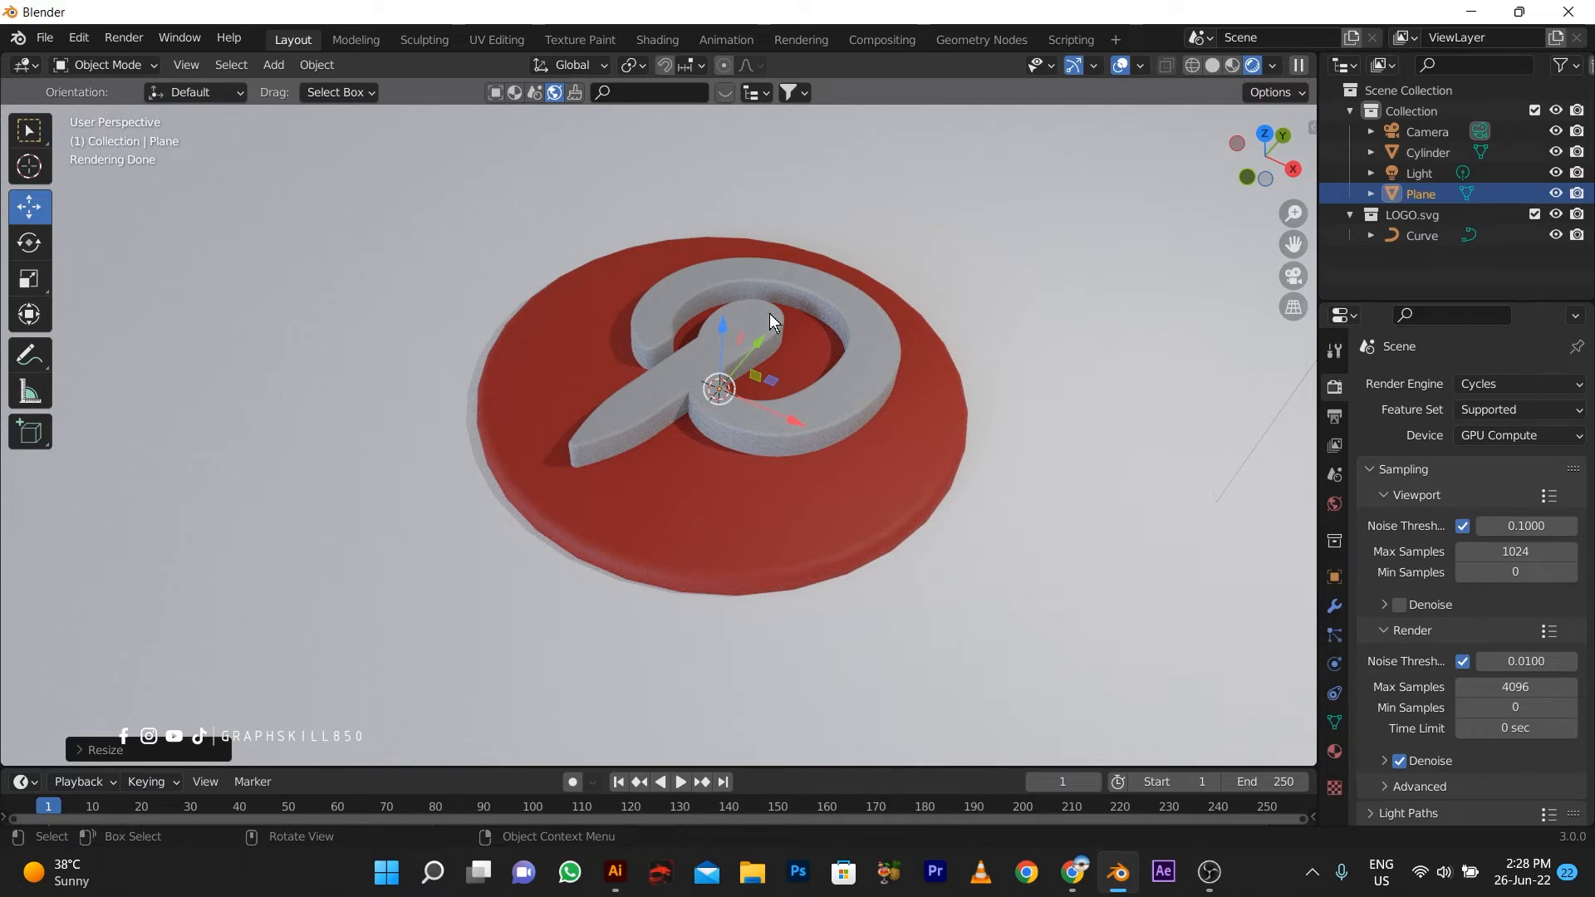
Step: Switch the render engine back to Eevee
middle_drag(655, 414, 665, 544)
shift+middle_drag(650, 480, 627, 510)
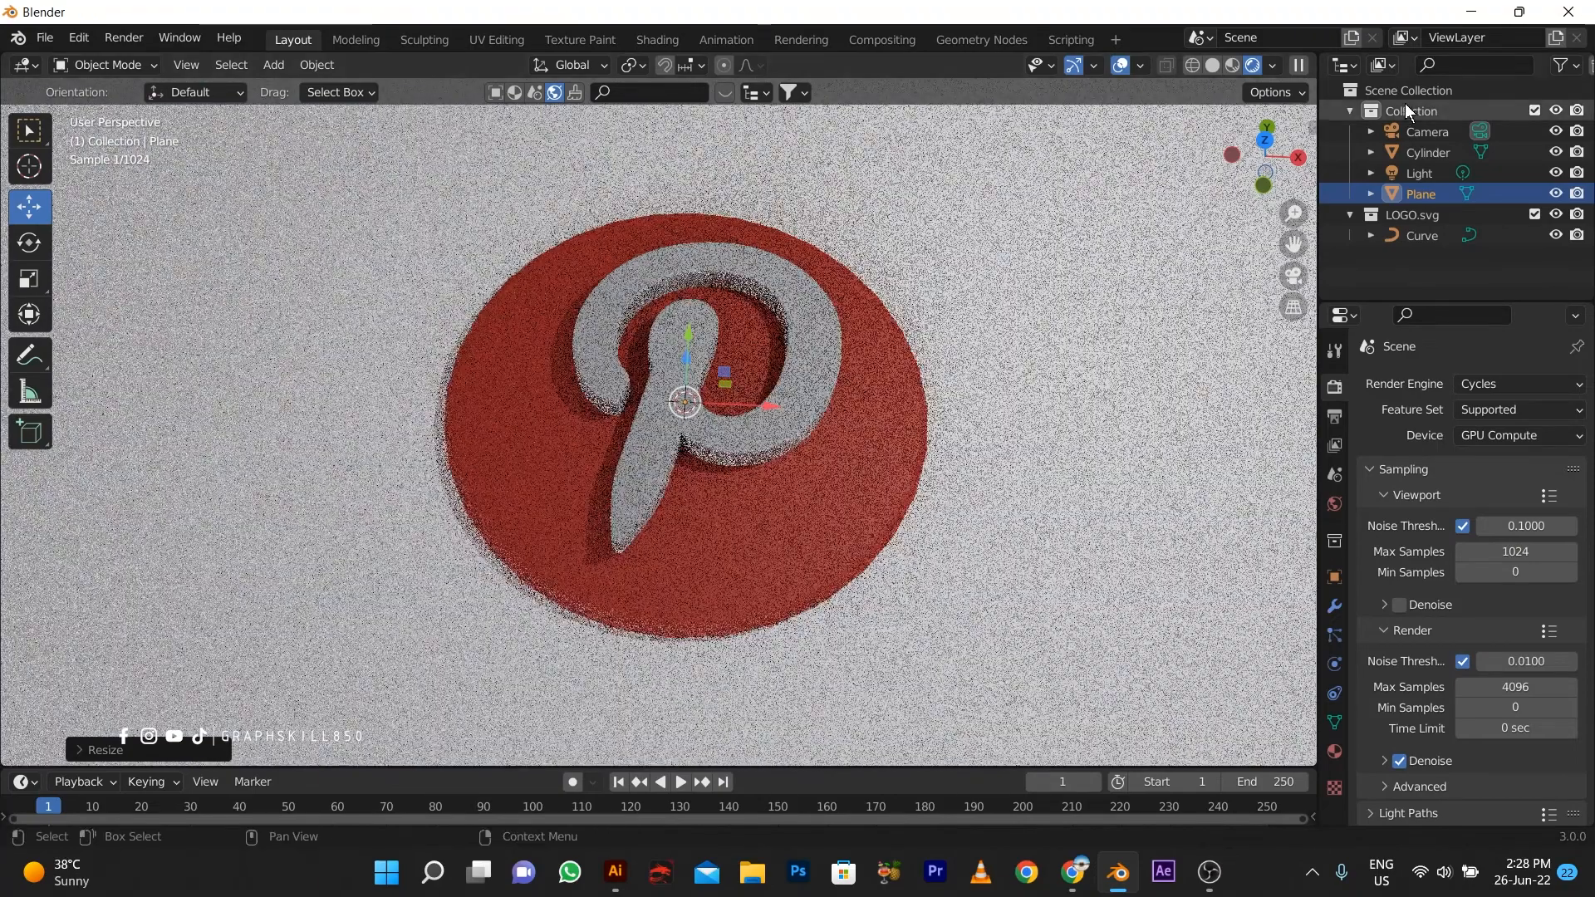
click(1492, 386)
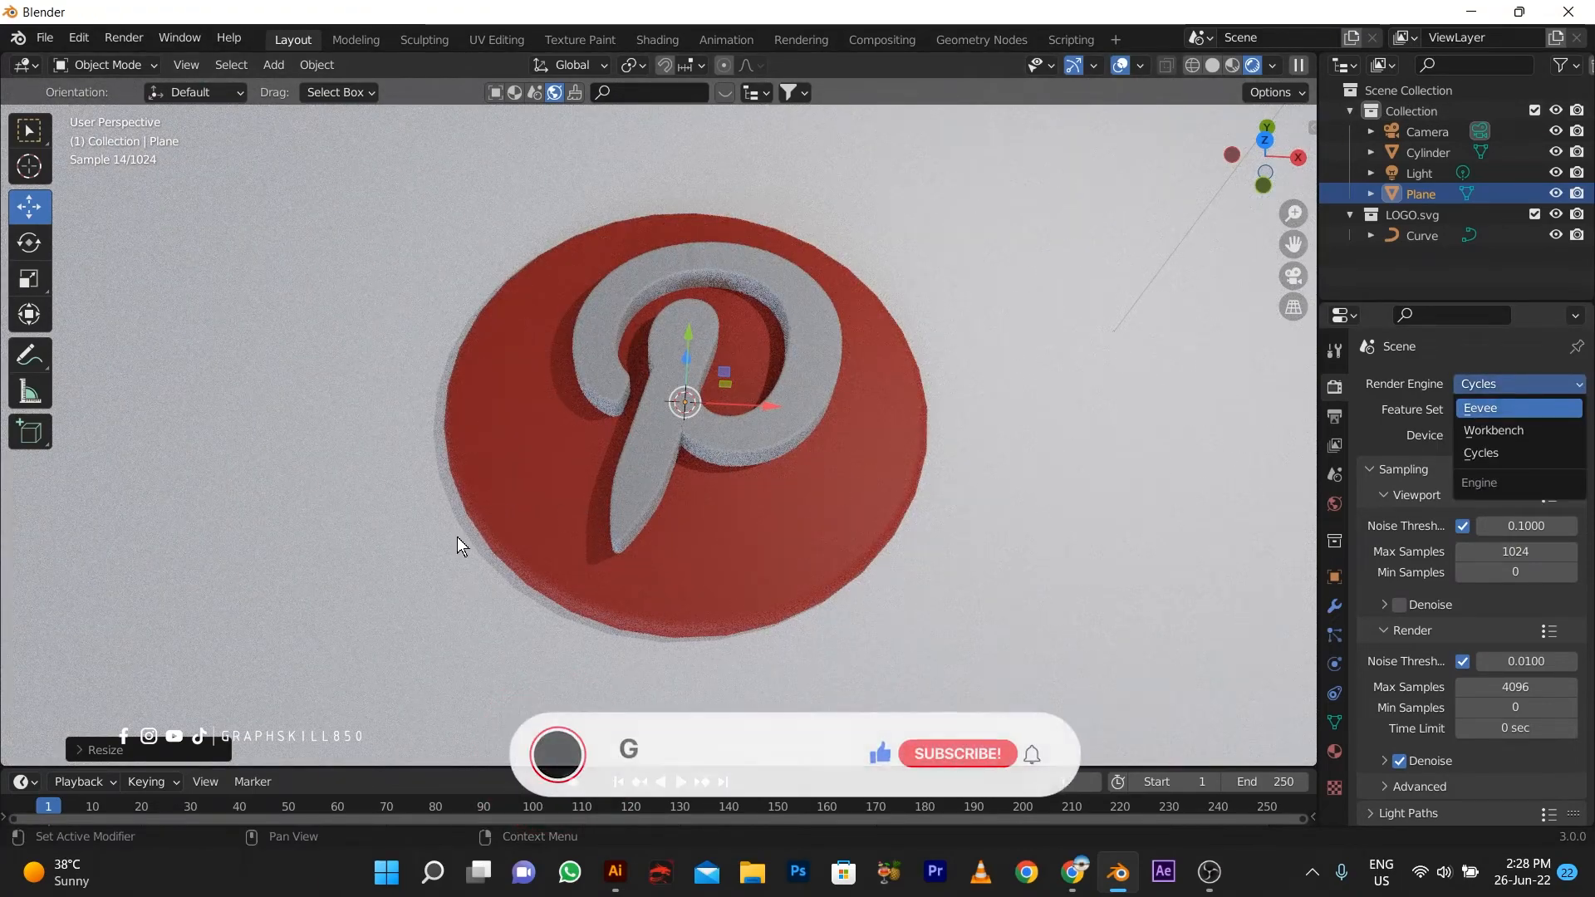
key(Return)
Step: Try shifting the floor plane slightly with the Move tool, and undo the move
mouse_move(551, 521)
middle_down()
mouse_move(491, 510)
mouse_move(429, 472)
mouse_move(563, 497)
middle_up()
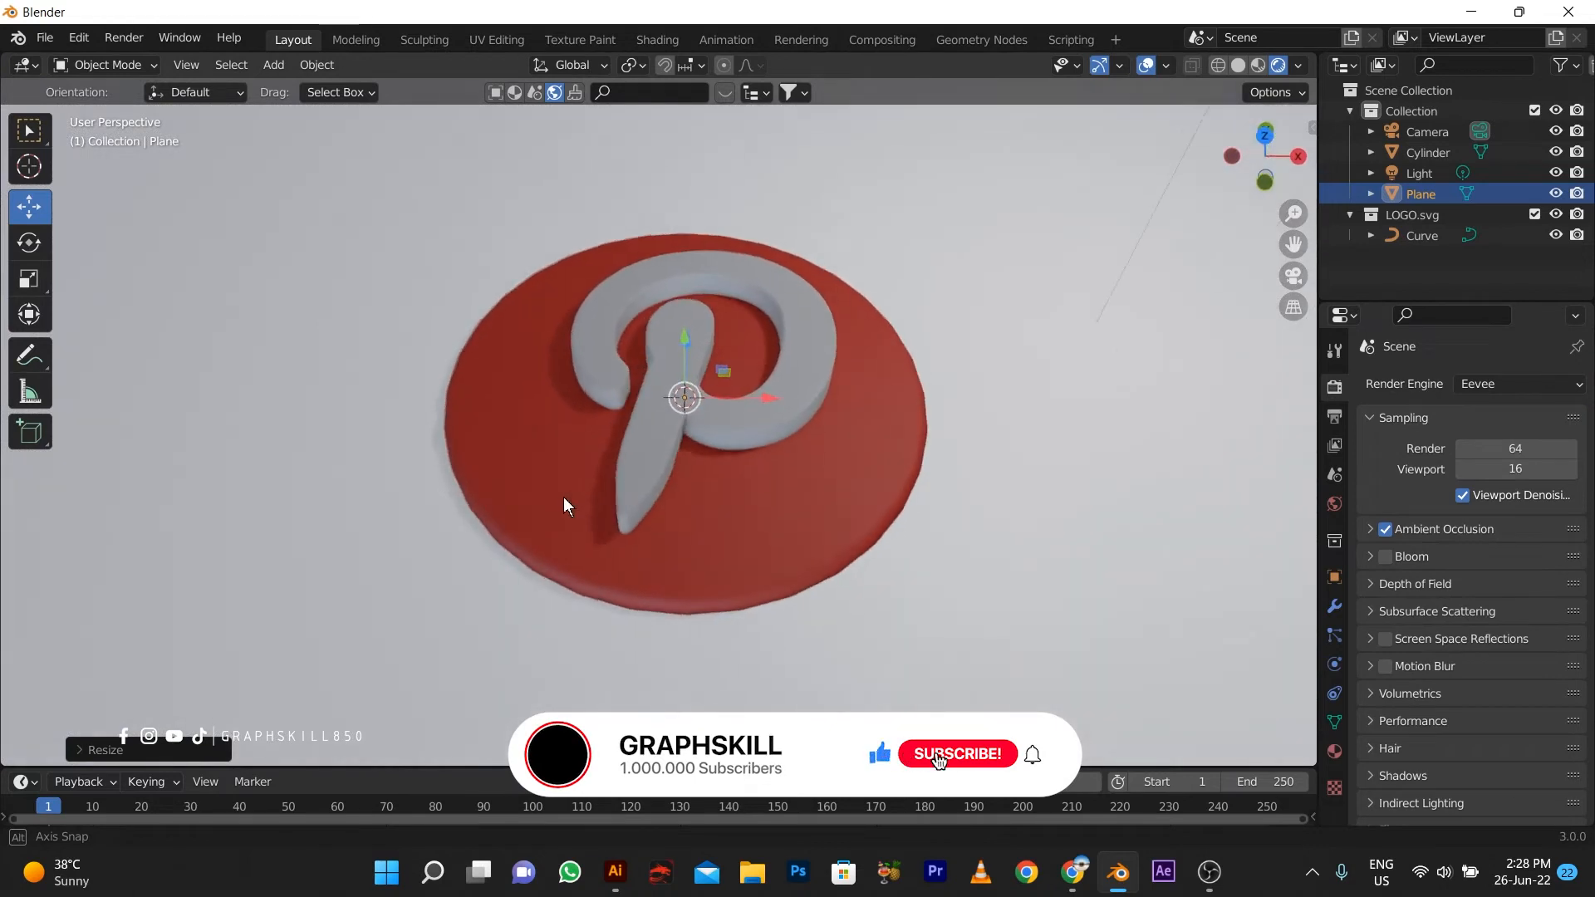
drag(679, 344, 687, 372)
key(ctrl+z)
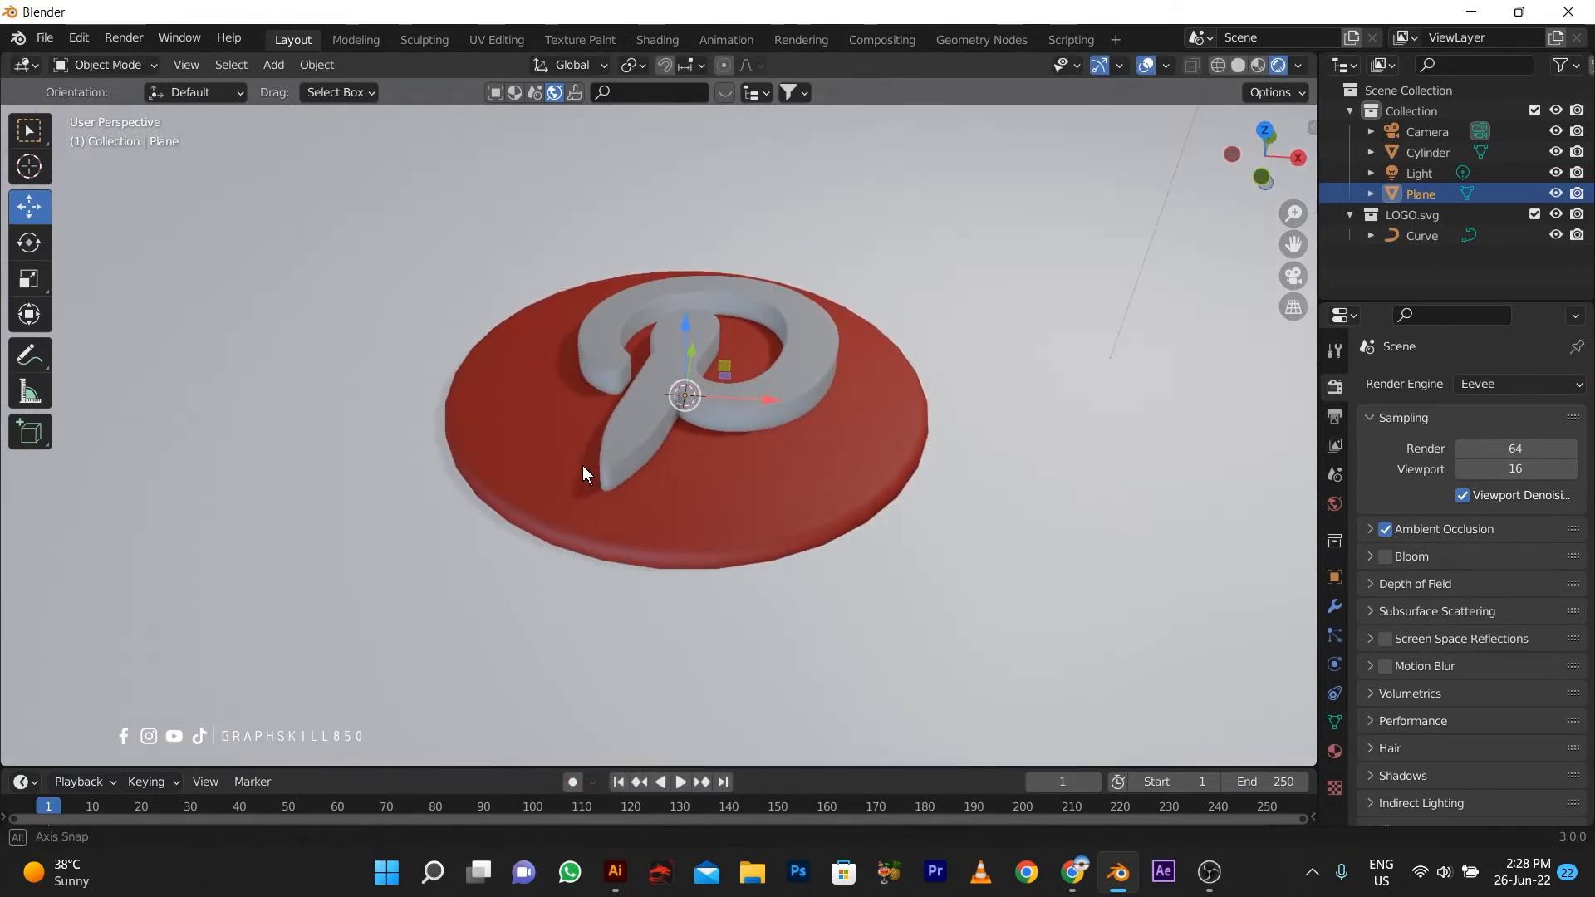
Step: Inset the top face of the red disc slightly in Edit Mode
middle_drag(409, 526, 558, 512)
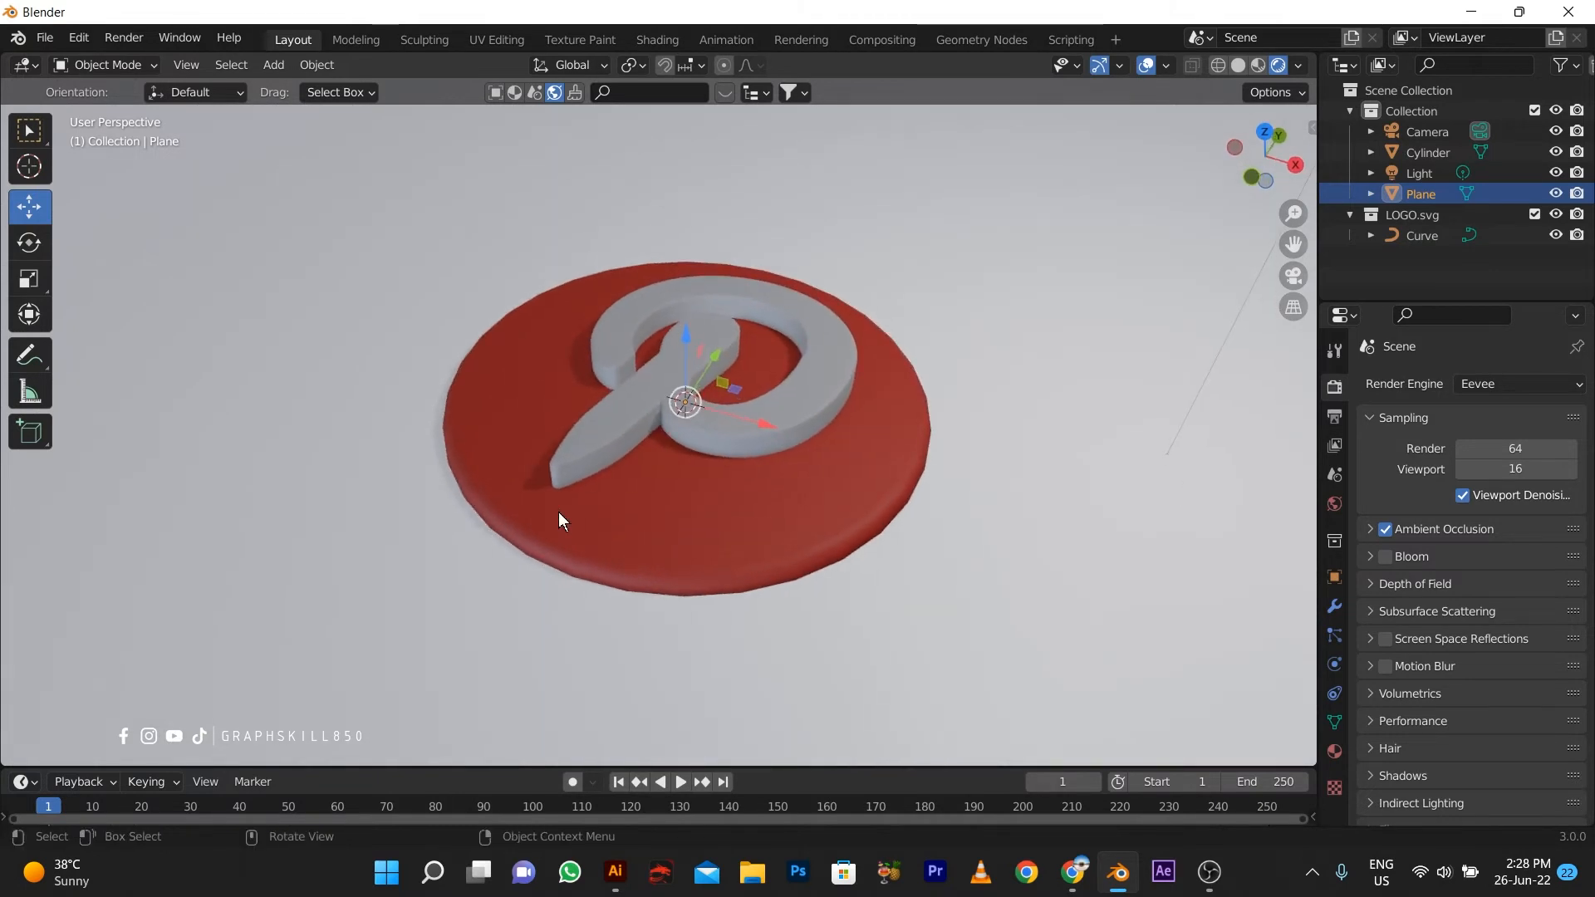
click(540, 525)
key(Tab)
key(alt+a)
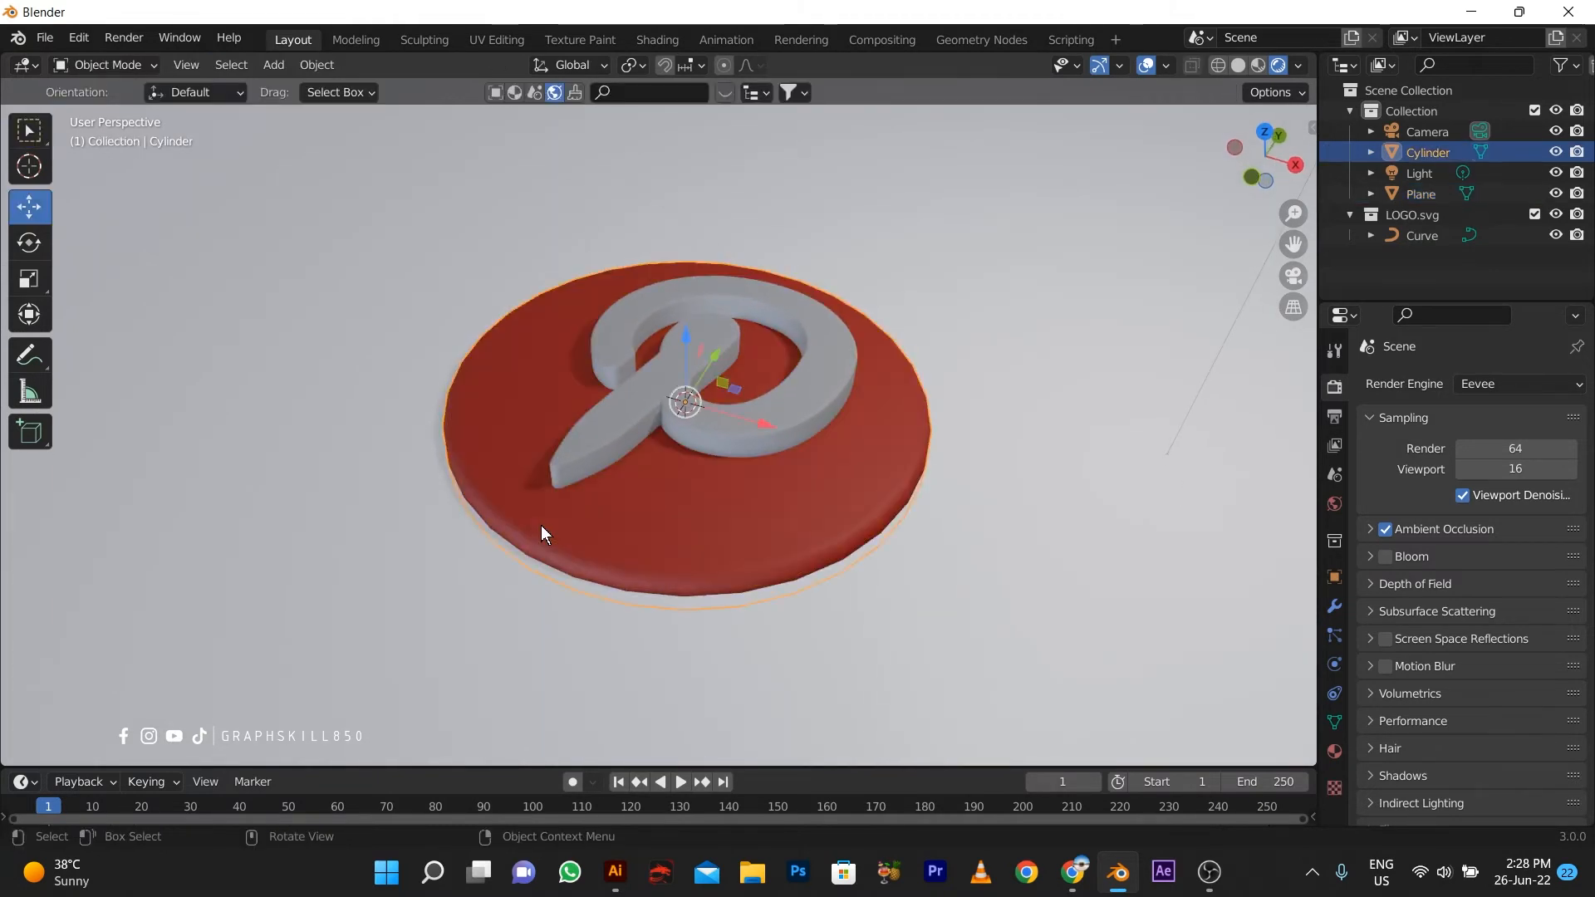
key(a)
click(587, 519)
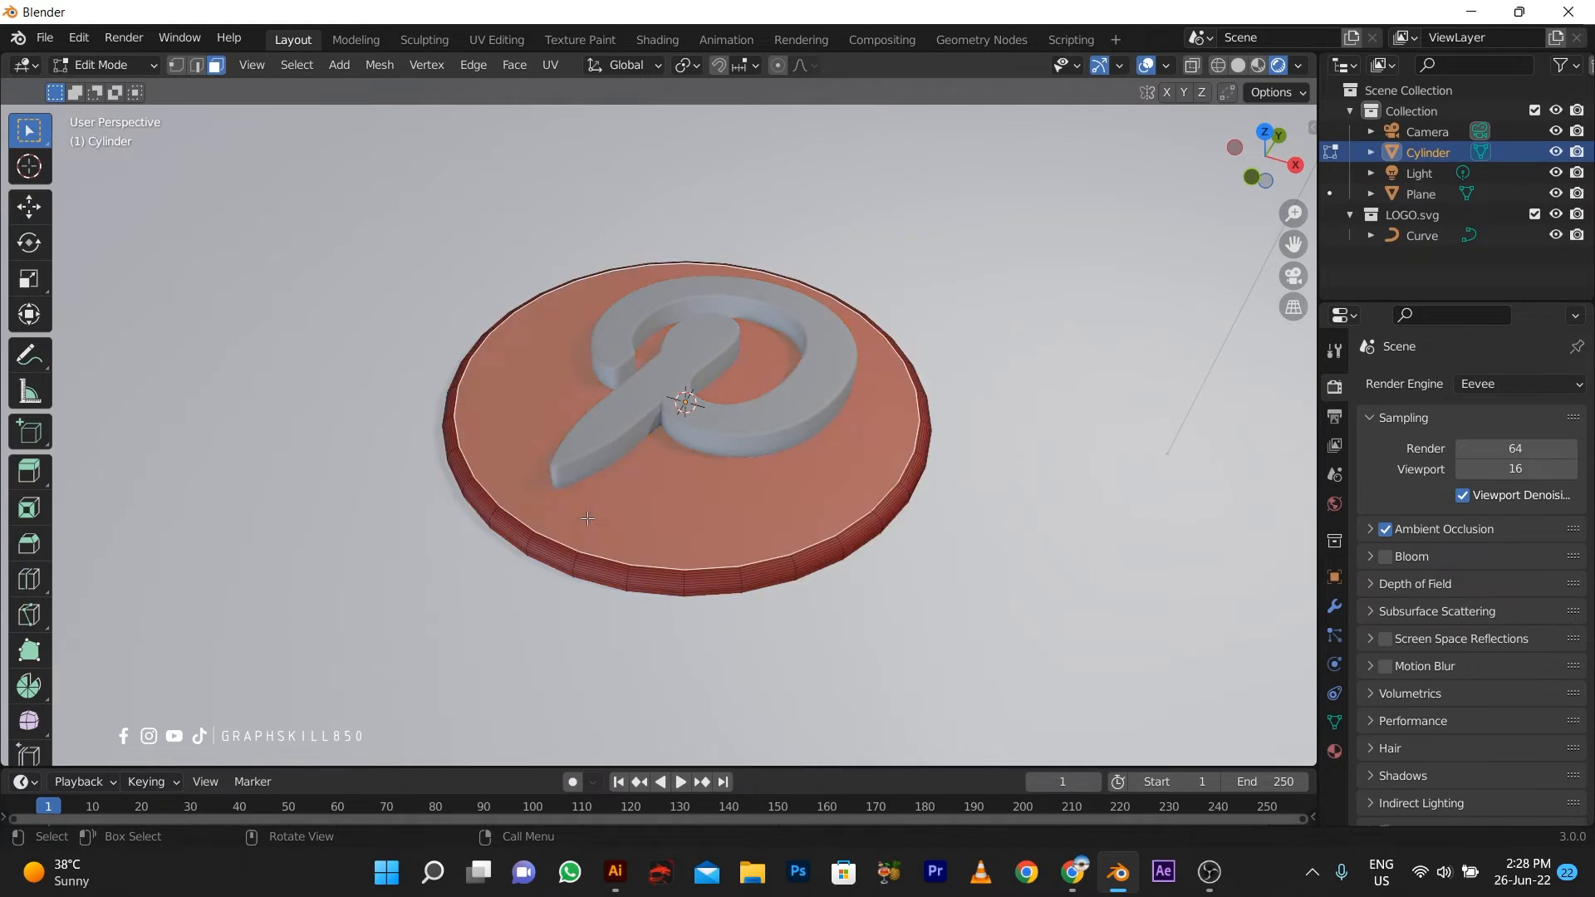
key(i)
click(746, 584)
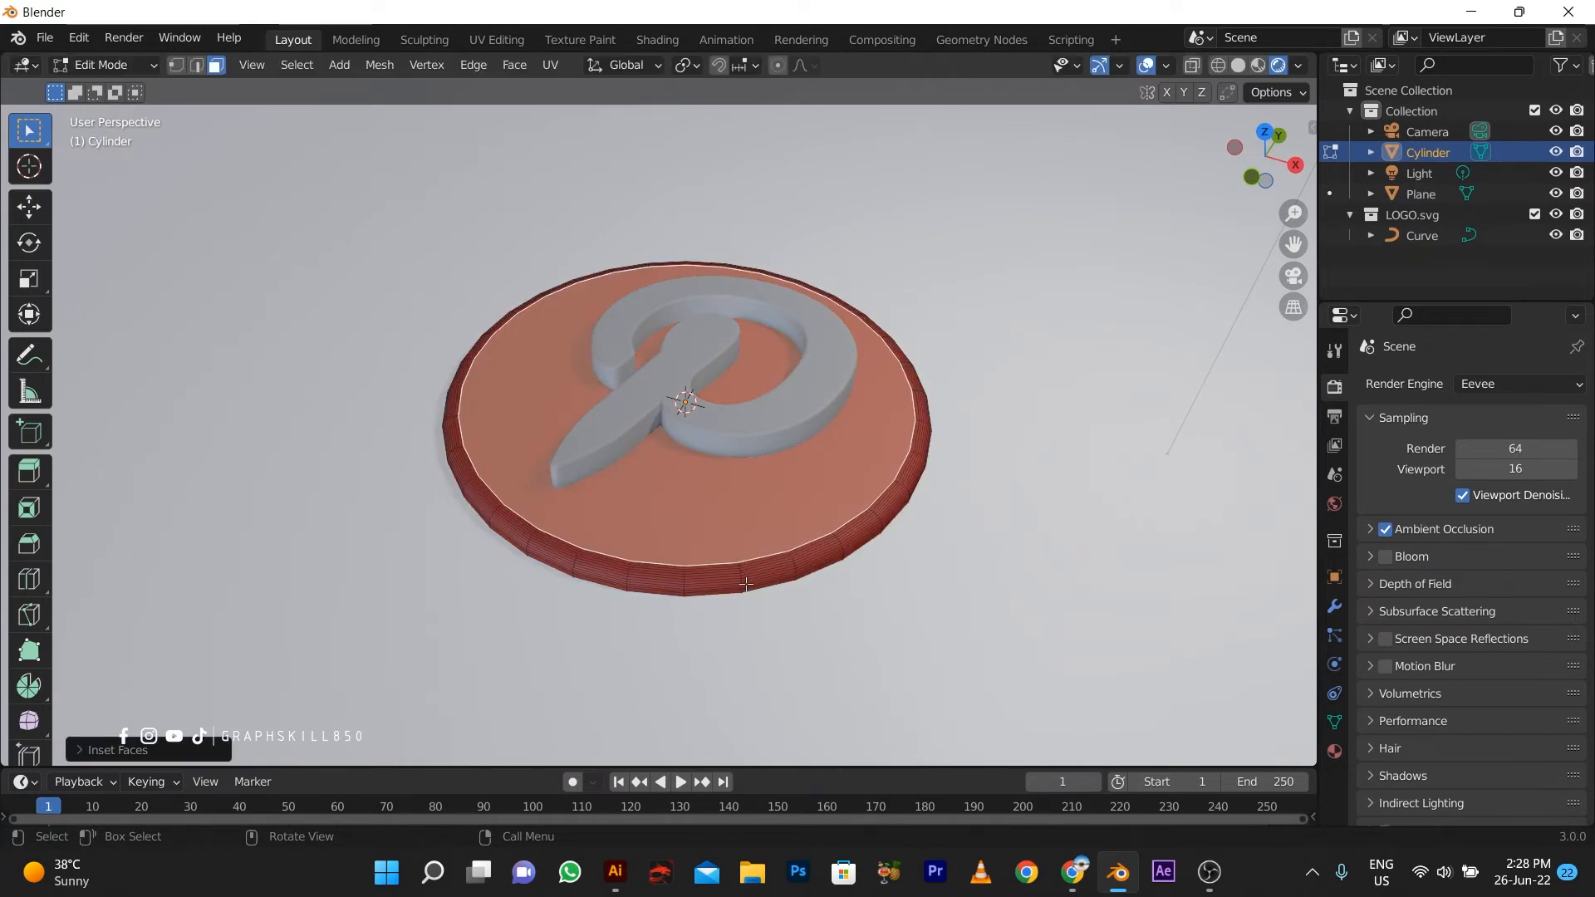
Step: Scale the inset face to about 0.98, extrude it about 0.06 m along its normal, and return to Object Mode
key(s)
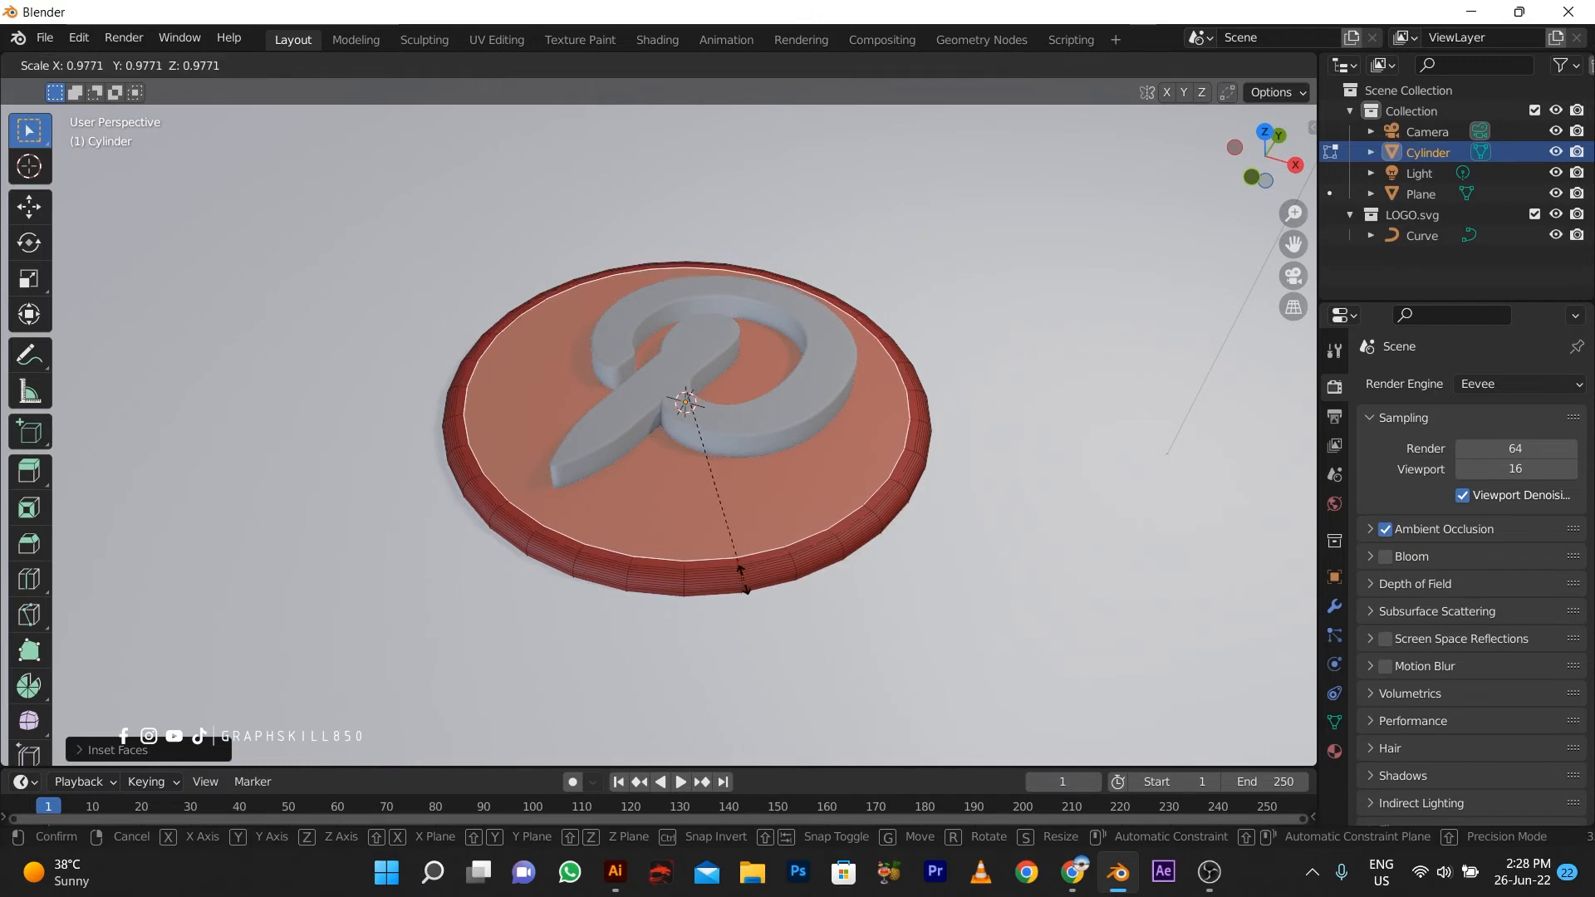
click(744, 580)
key(e)
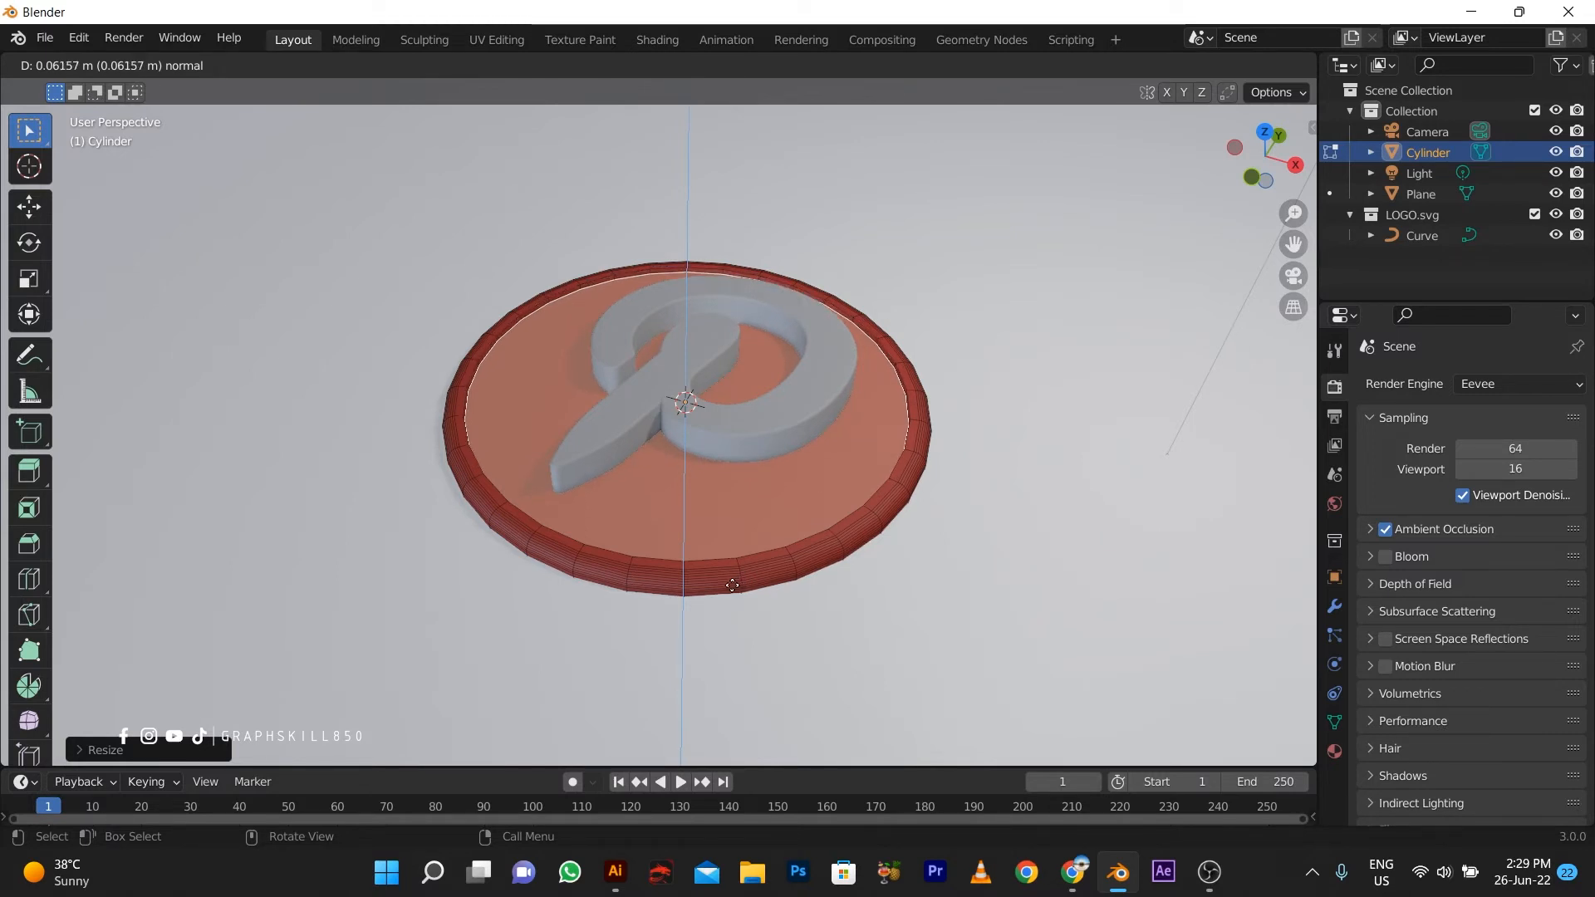
click(732, 585)
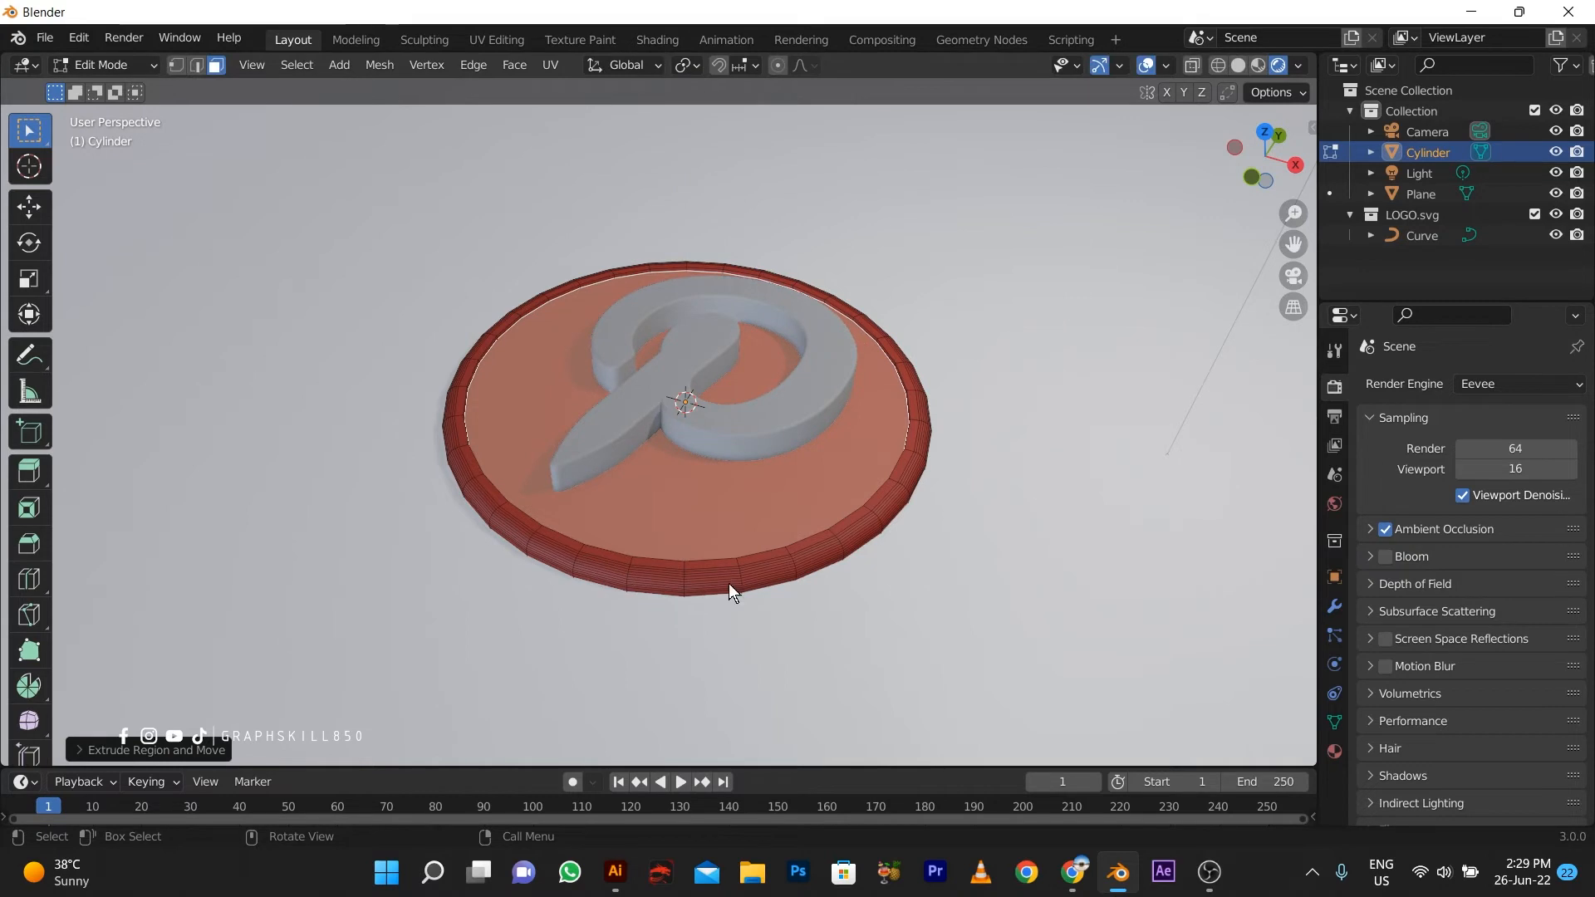
key(Tab)
Step: Adjust the Metallic value of the disc's red material
middle_drag(591, 590, 620, 510)
click(625, 506)
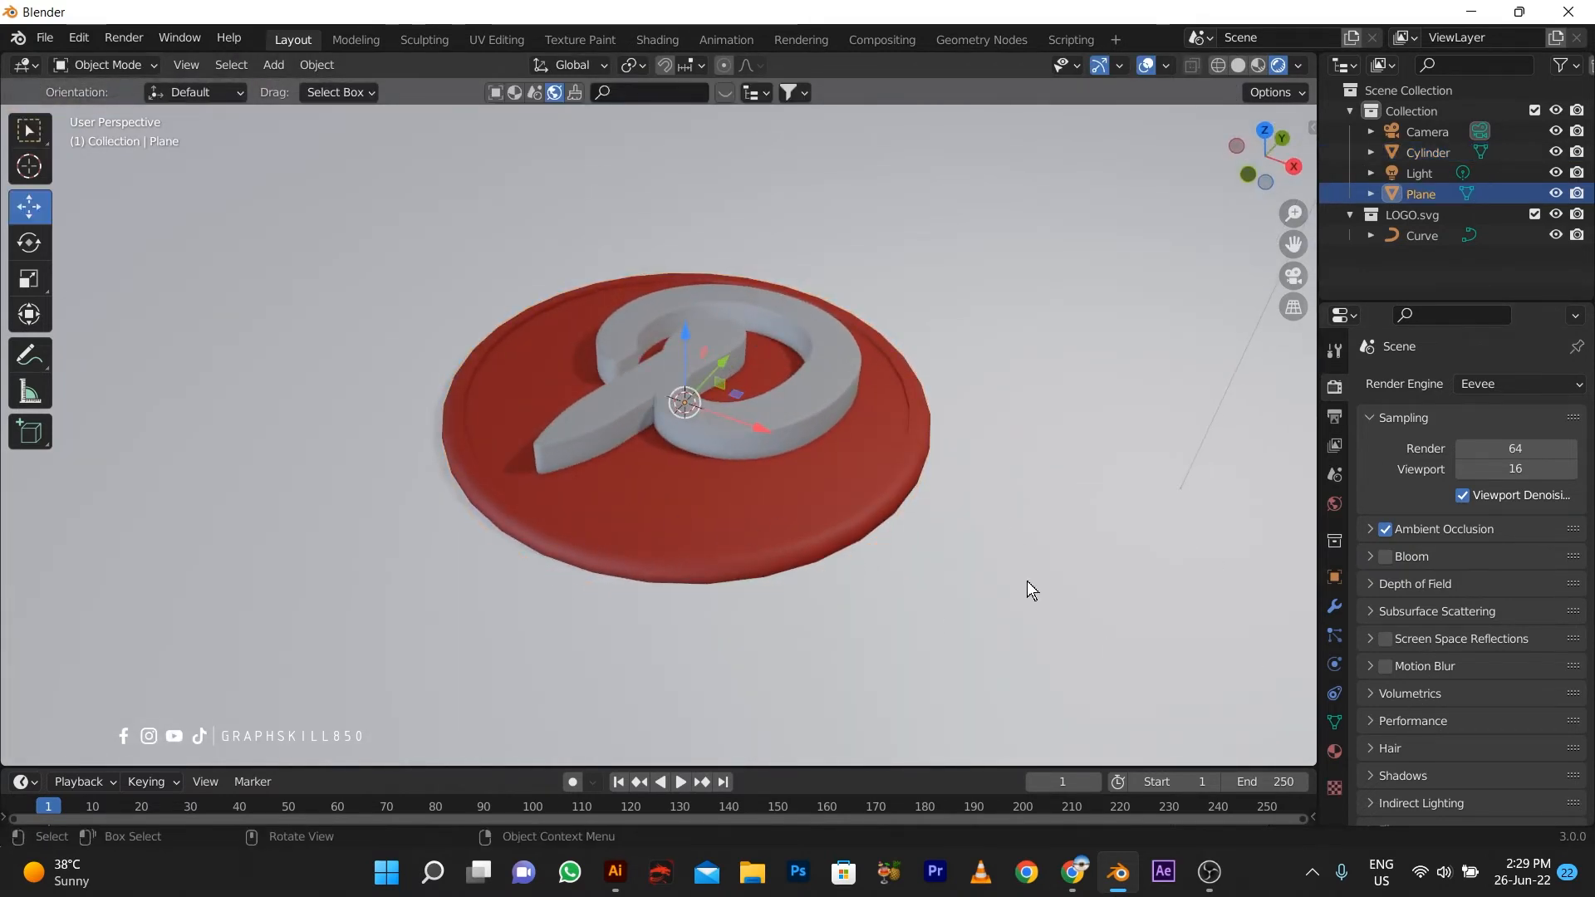
click(1428, 152)
click(1336, 751)
scroll(1479, 640, down, 5)
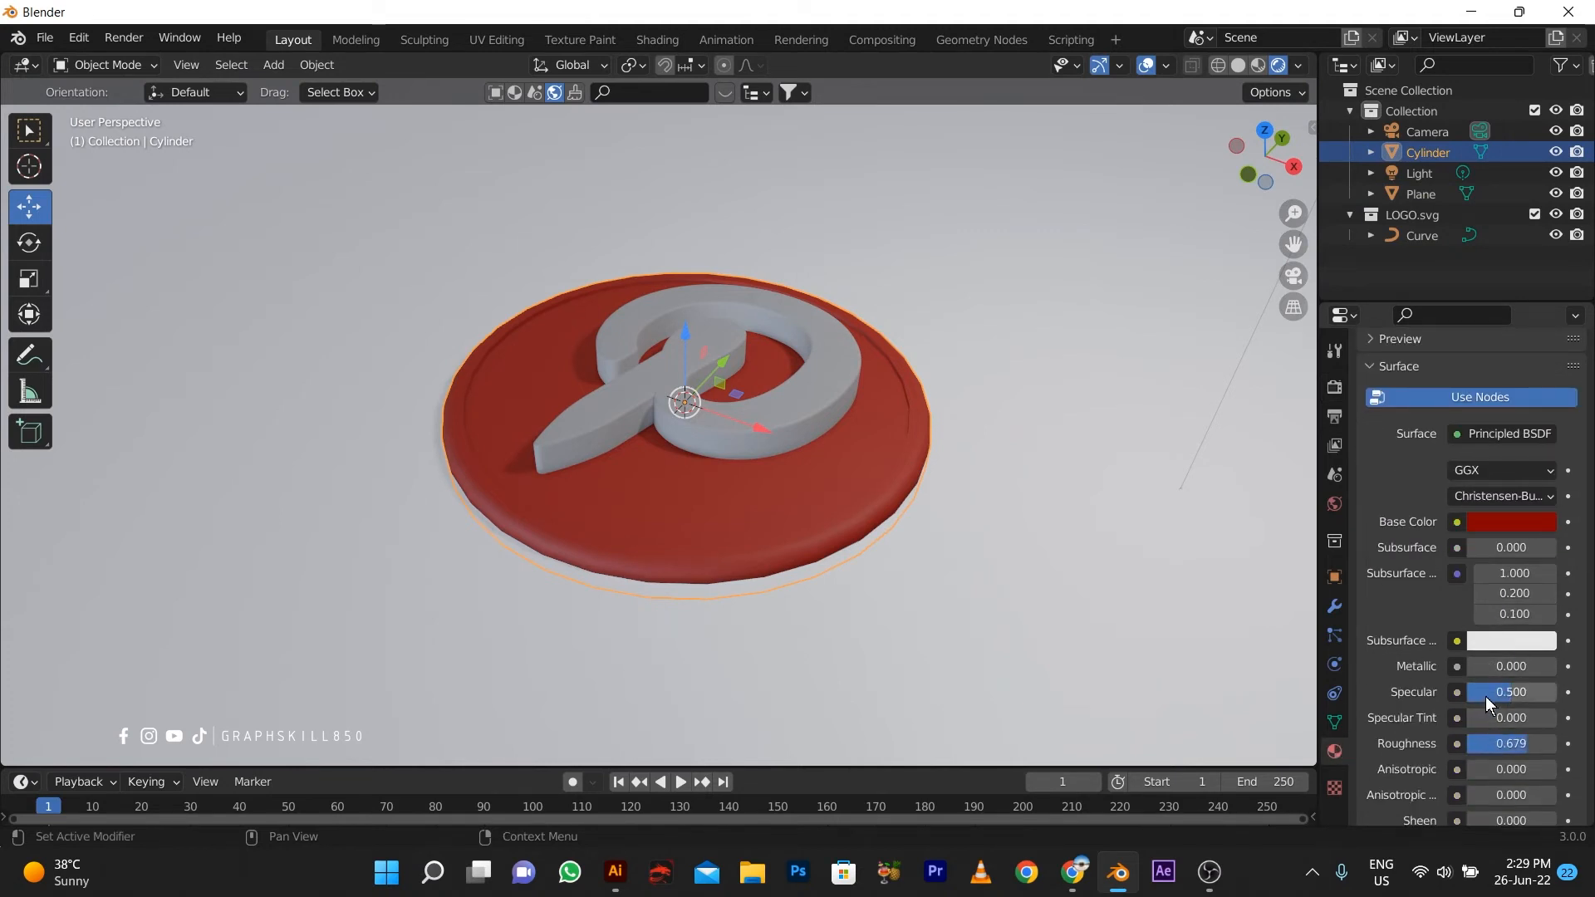
mouse_move(1483, 667)
mouse_down()
mouse_move(1572, 667)
mouse_move(1499, 667)
mouse_up()
click(785, 402)
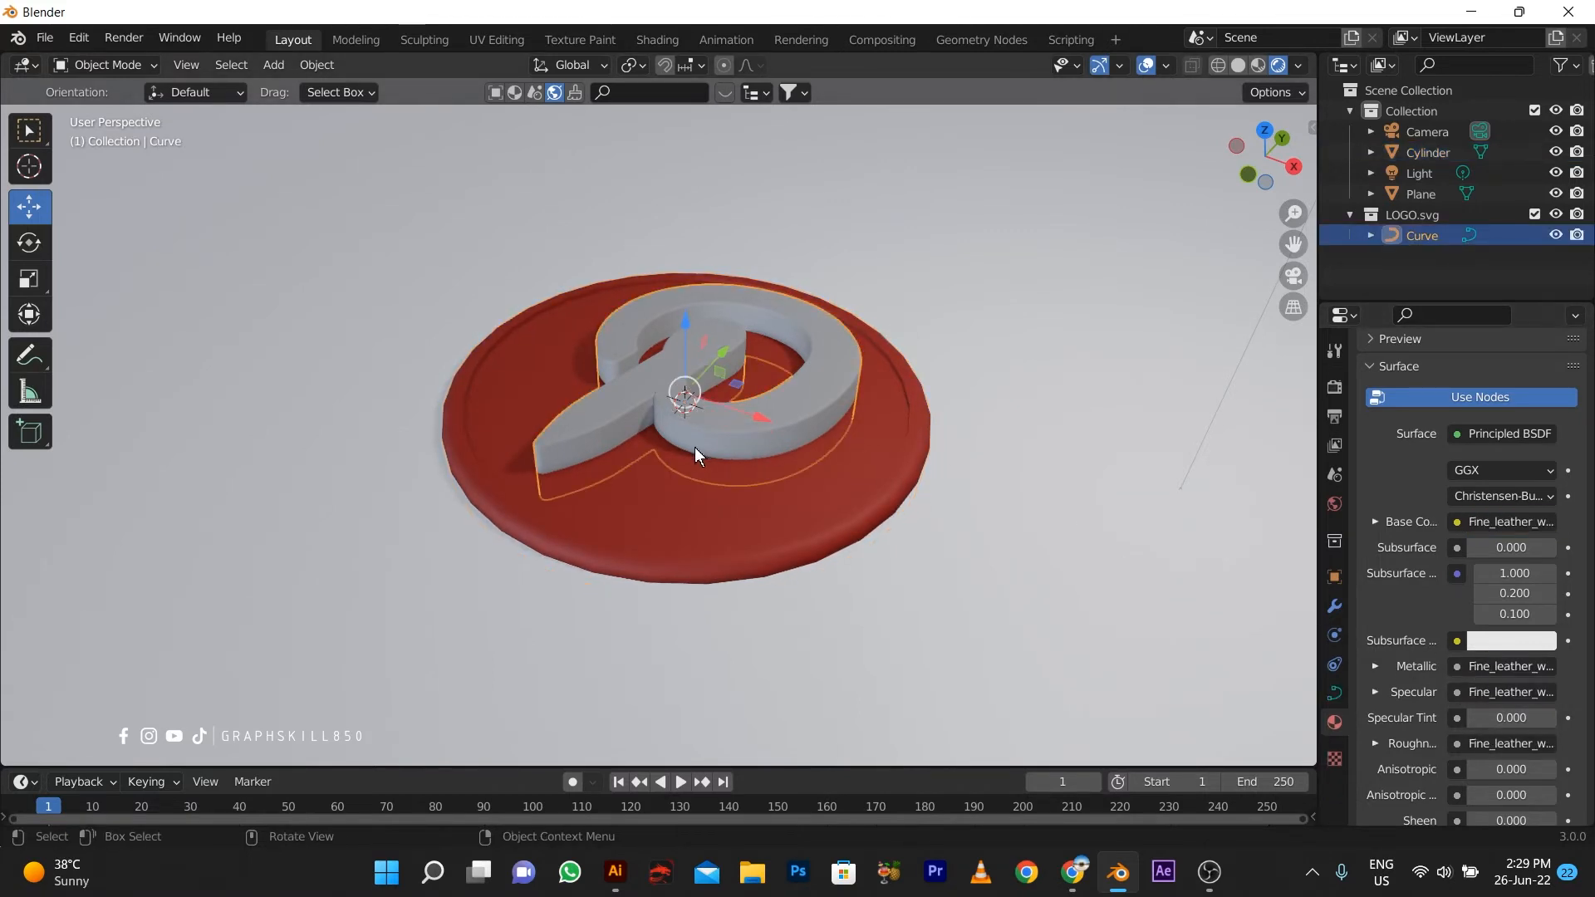
Step: Apply the BlenderKit material Old White Metal to the floor plane
middle_drag(694, 447, 725, 467)
scroll(696, 491, down, 2)
click(969, 571)
click(519, 86)
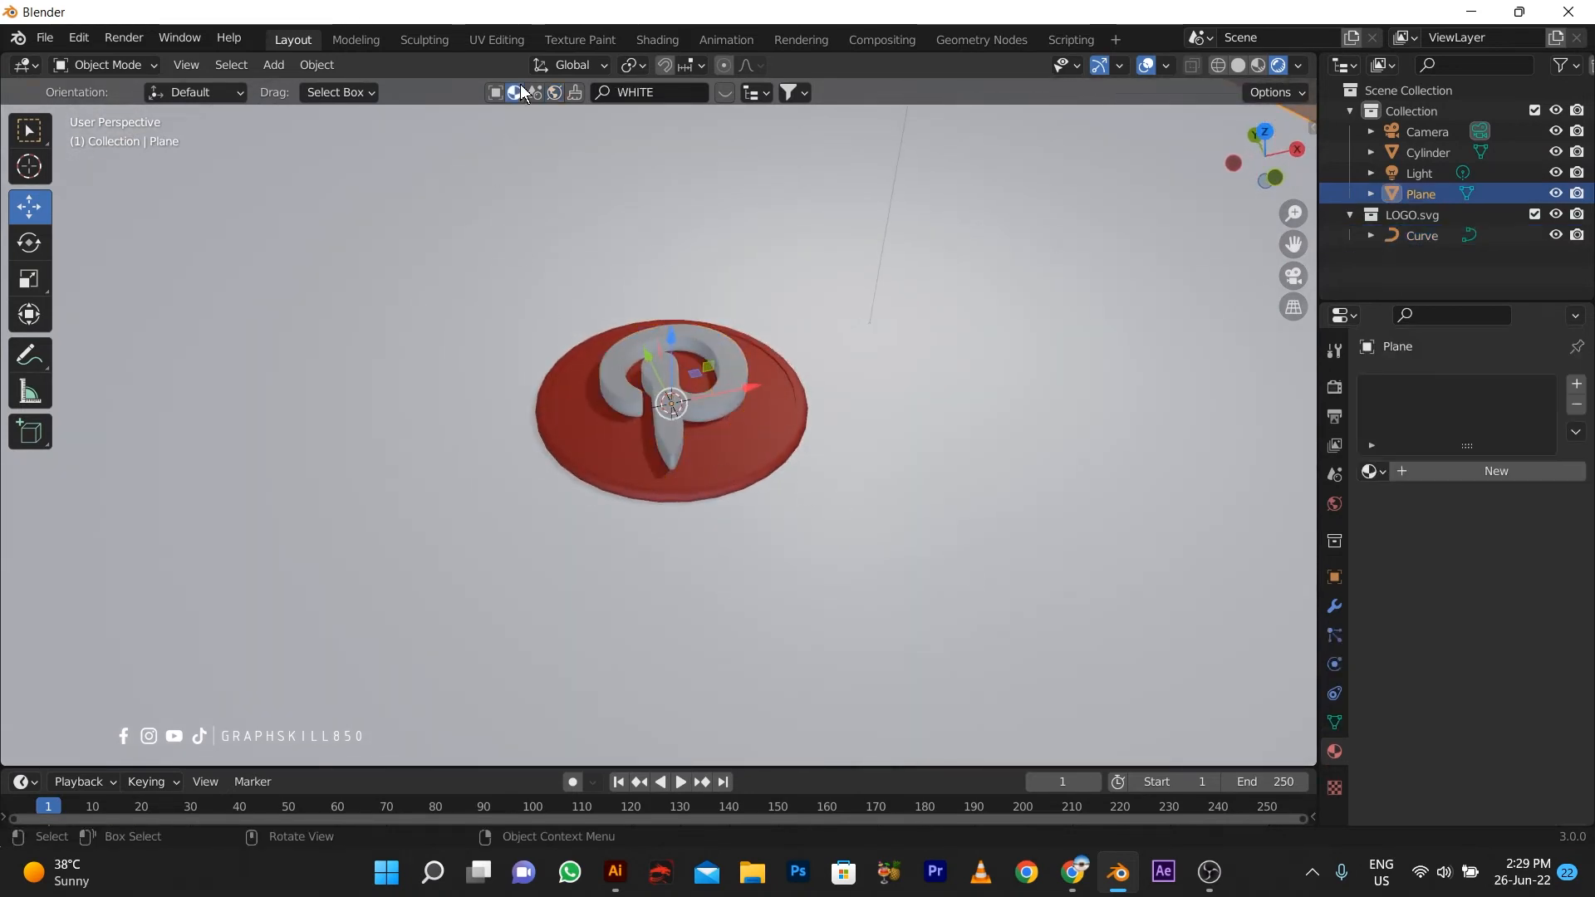
click(719, 94)
mouse_move(372, 158)
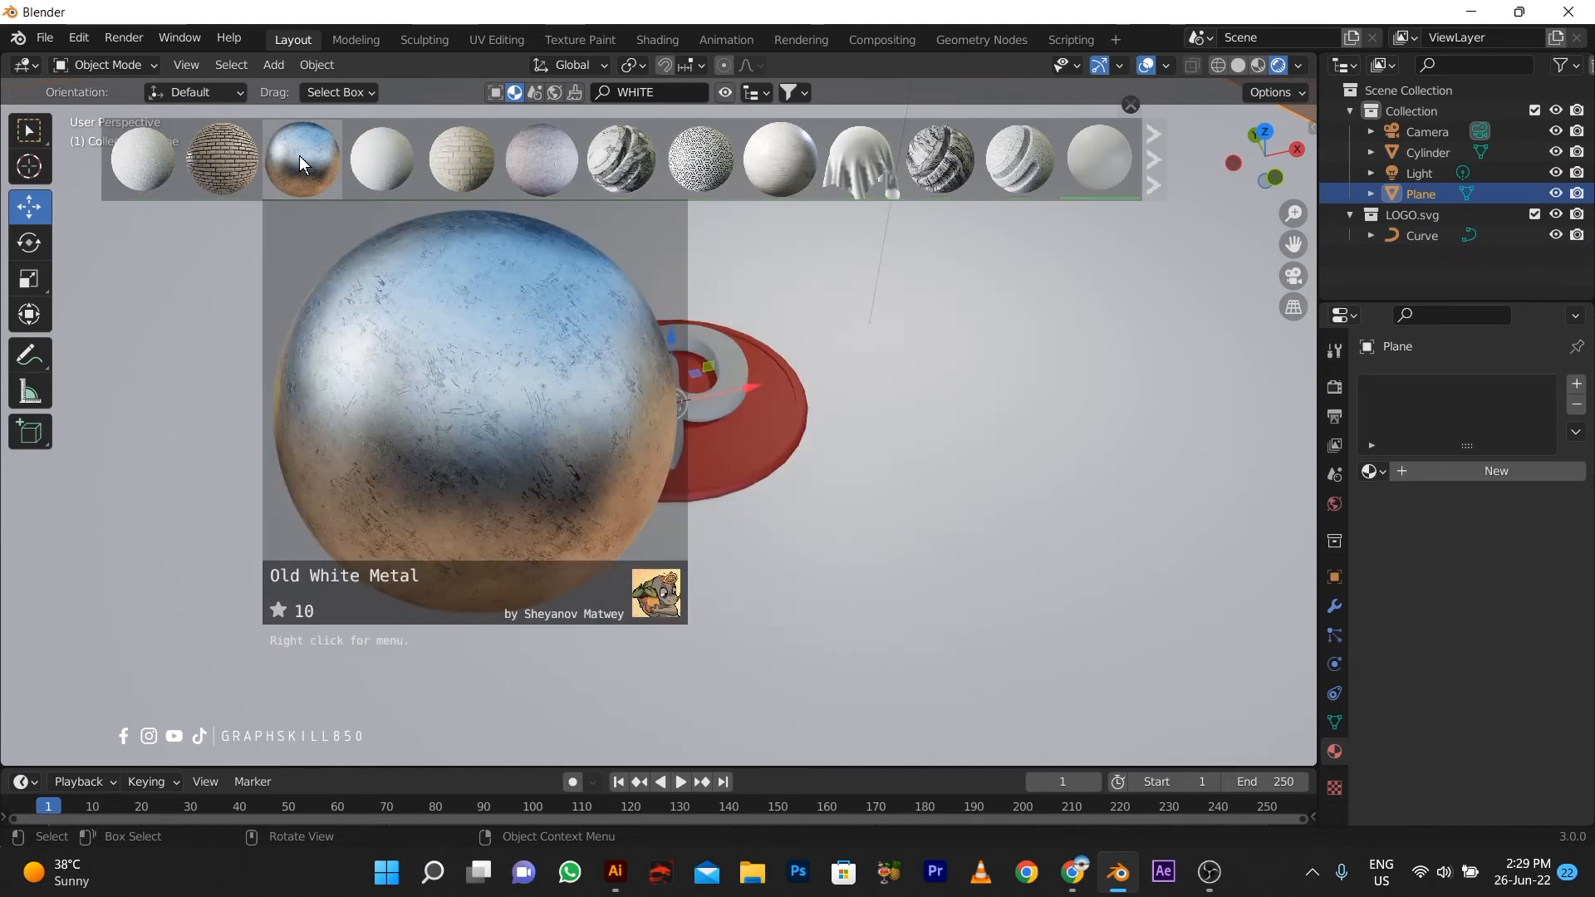
click(299, 156)
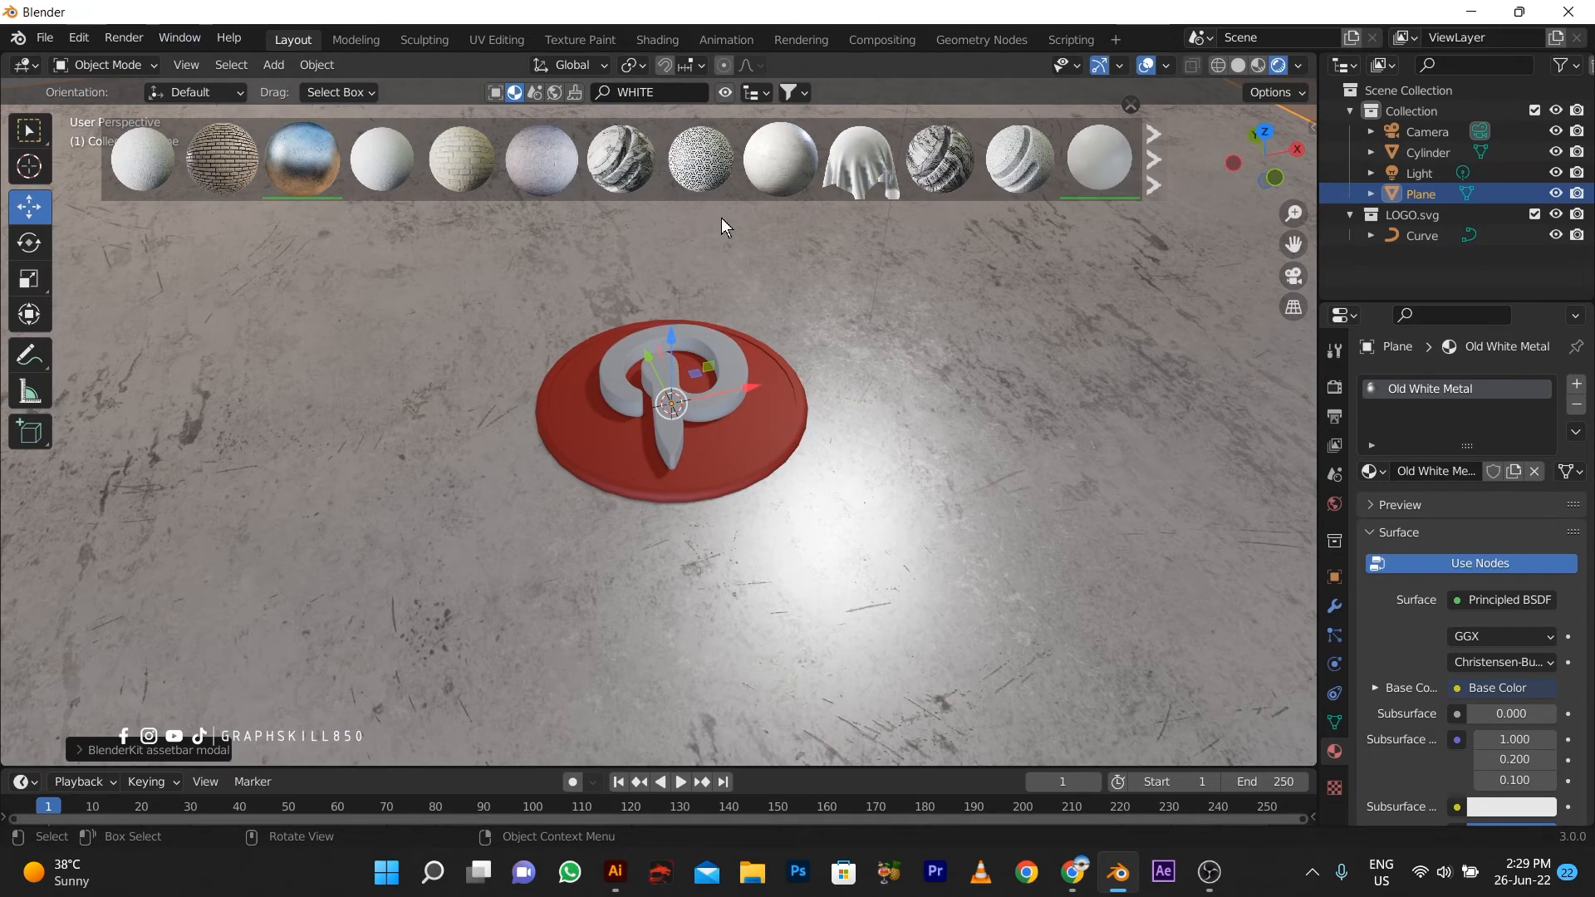
Step: Replace the floor plane's material with Old White Paint from further along the BlenderKit results for WHITE
click(1151, 156)
click(1149, 151)
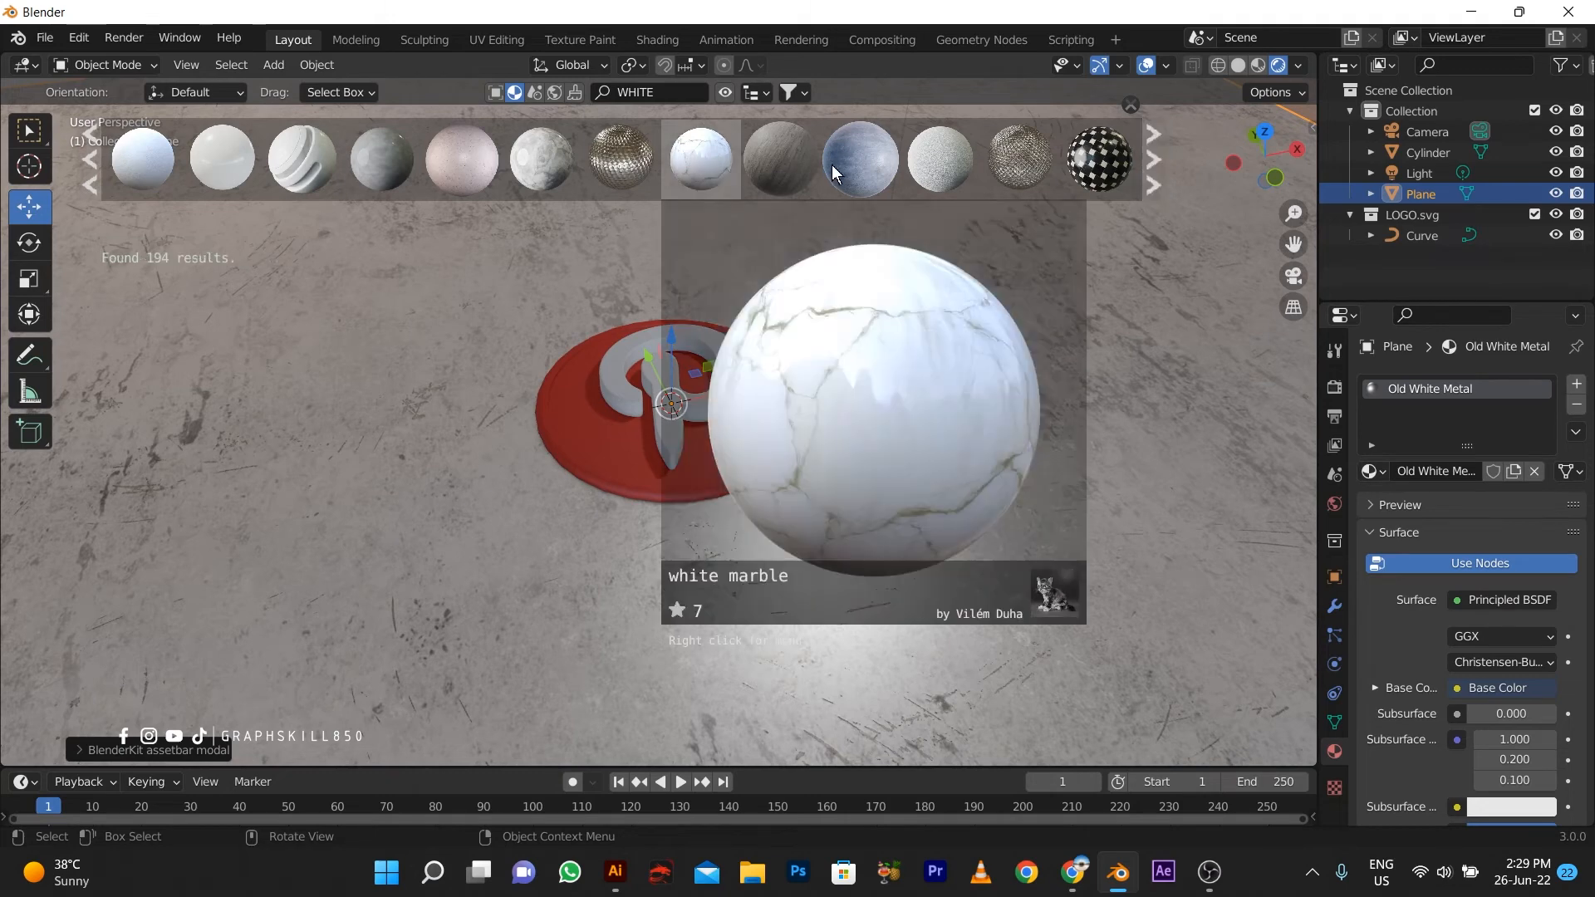
click(849, 165)
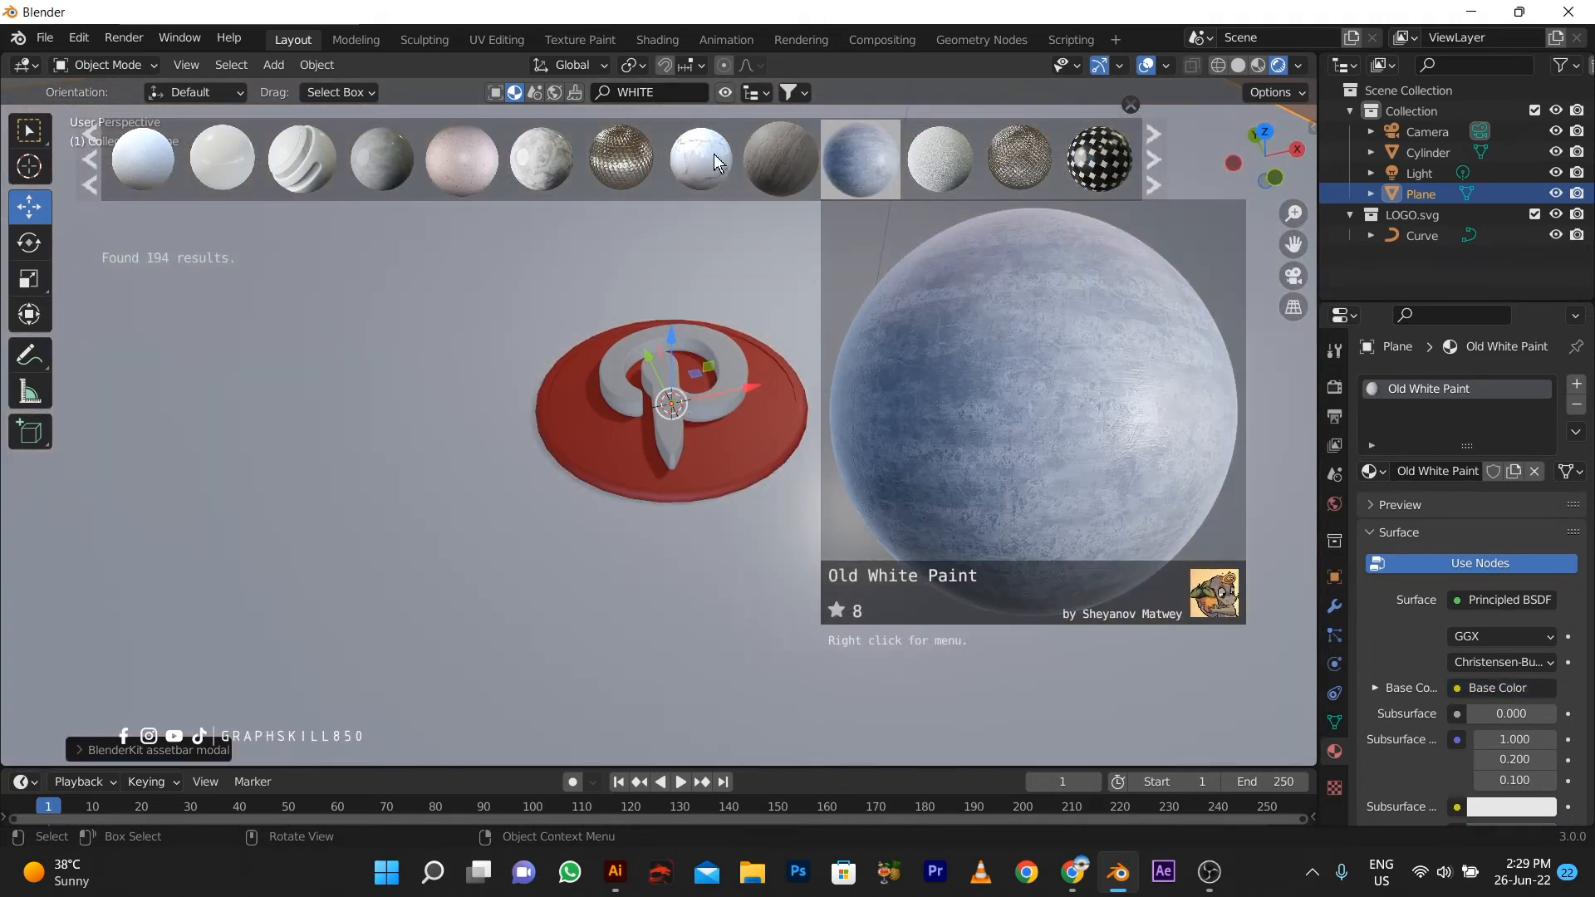
Step: Try the BlenderKit materials Carlight shingle chrome white and White bricks on the floor plane
click(647, 166)
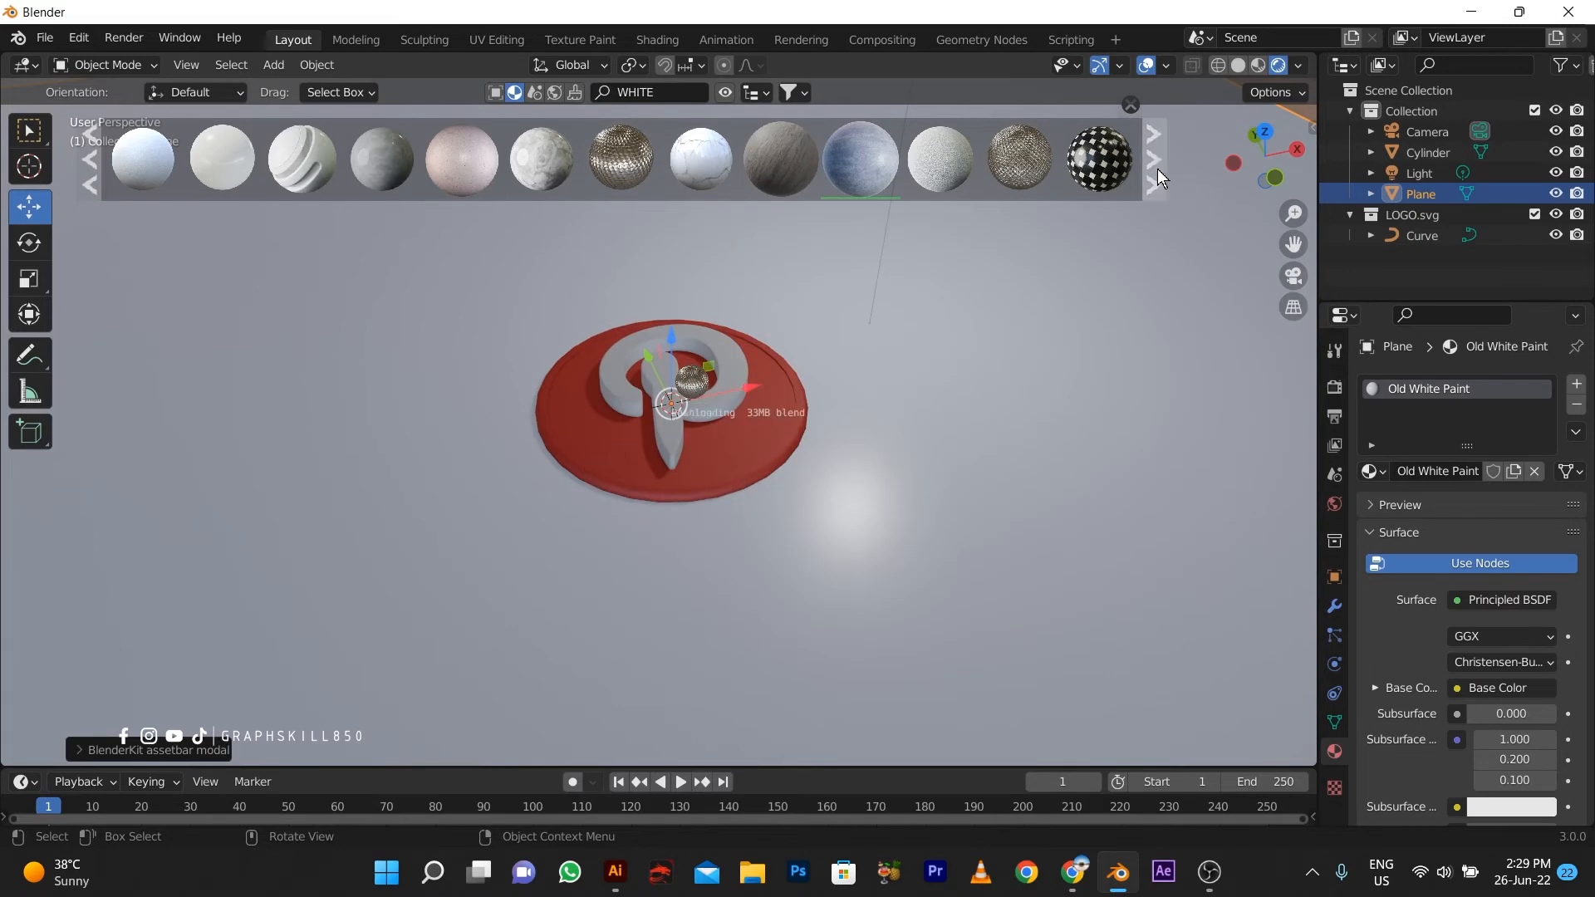
click(1159, 167)
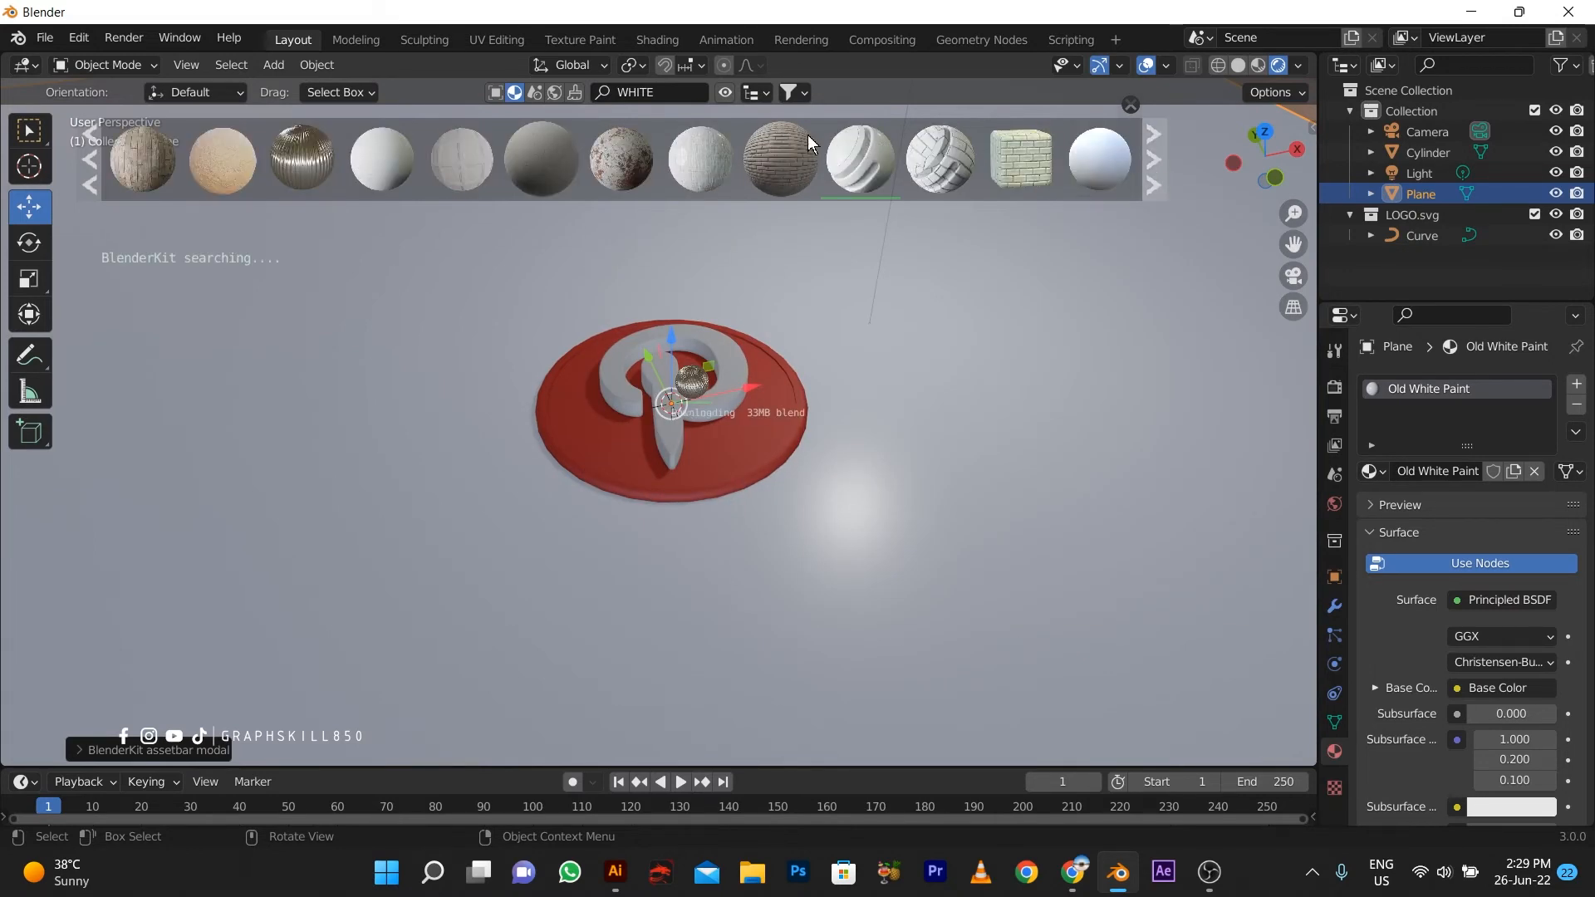
click(770, 151)
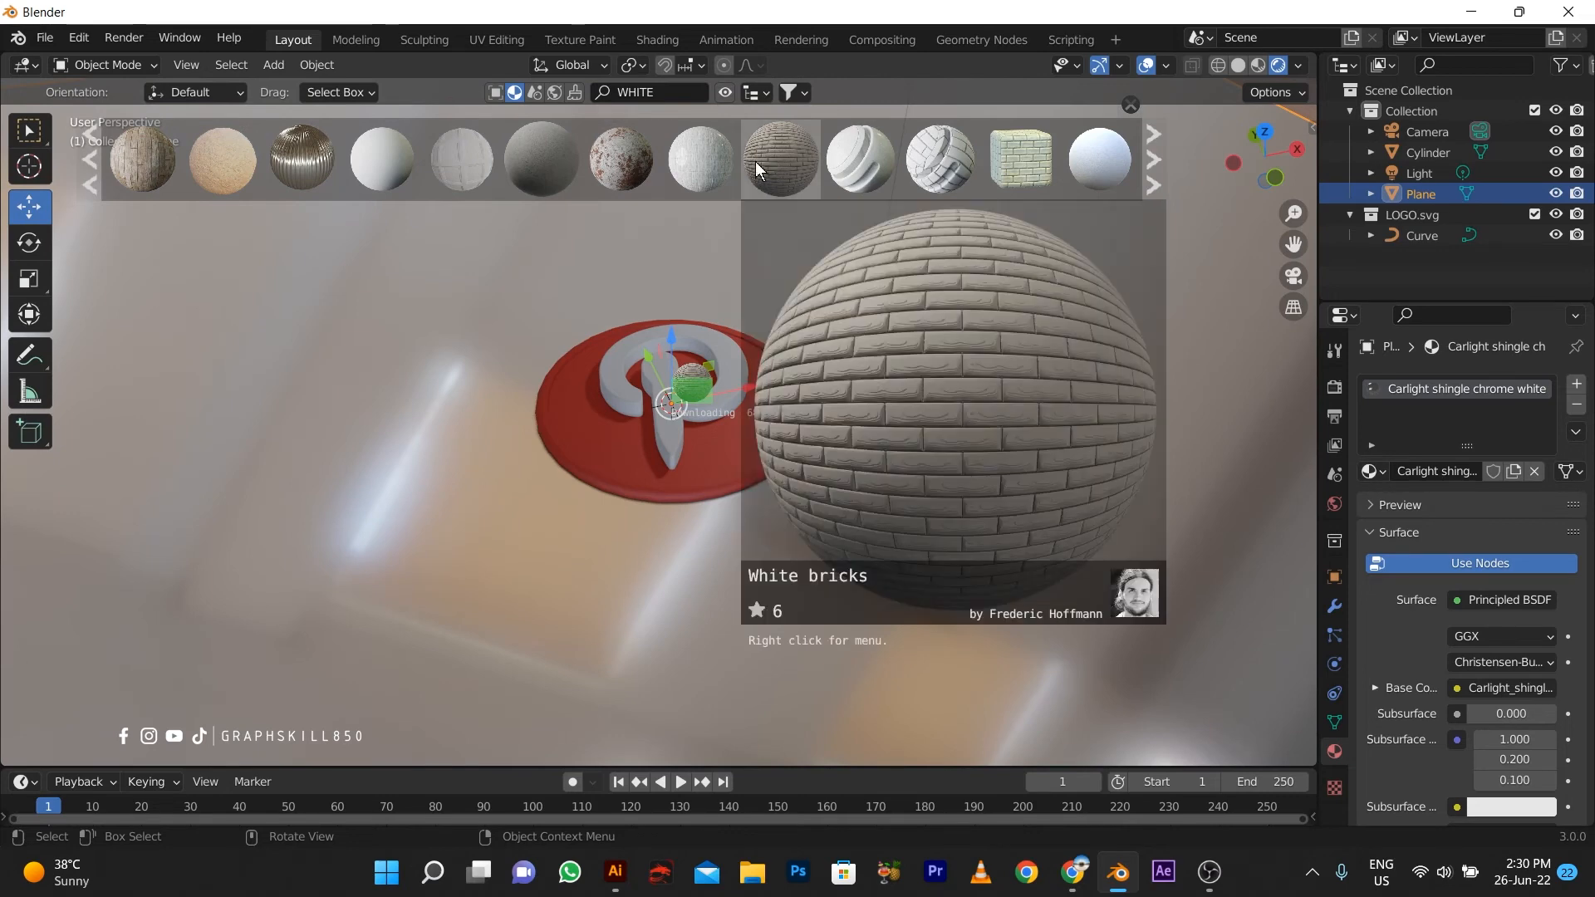
Step: Apply the BlenderKit material Bethel White Granite to the floor plane and close the asset bar
drag(1099, 158, 891, 520)
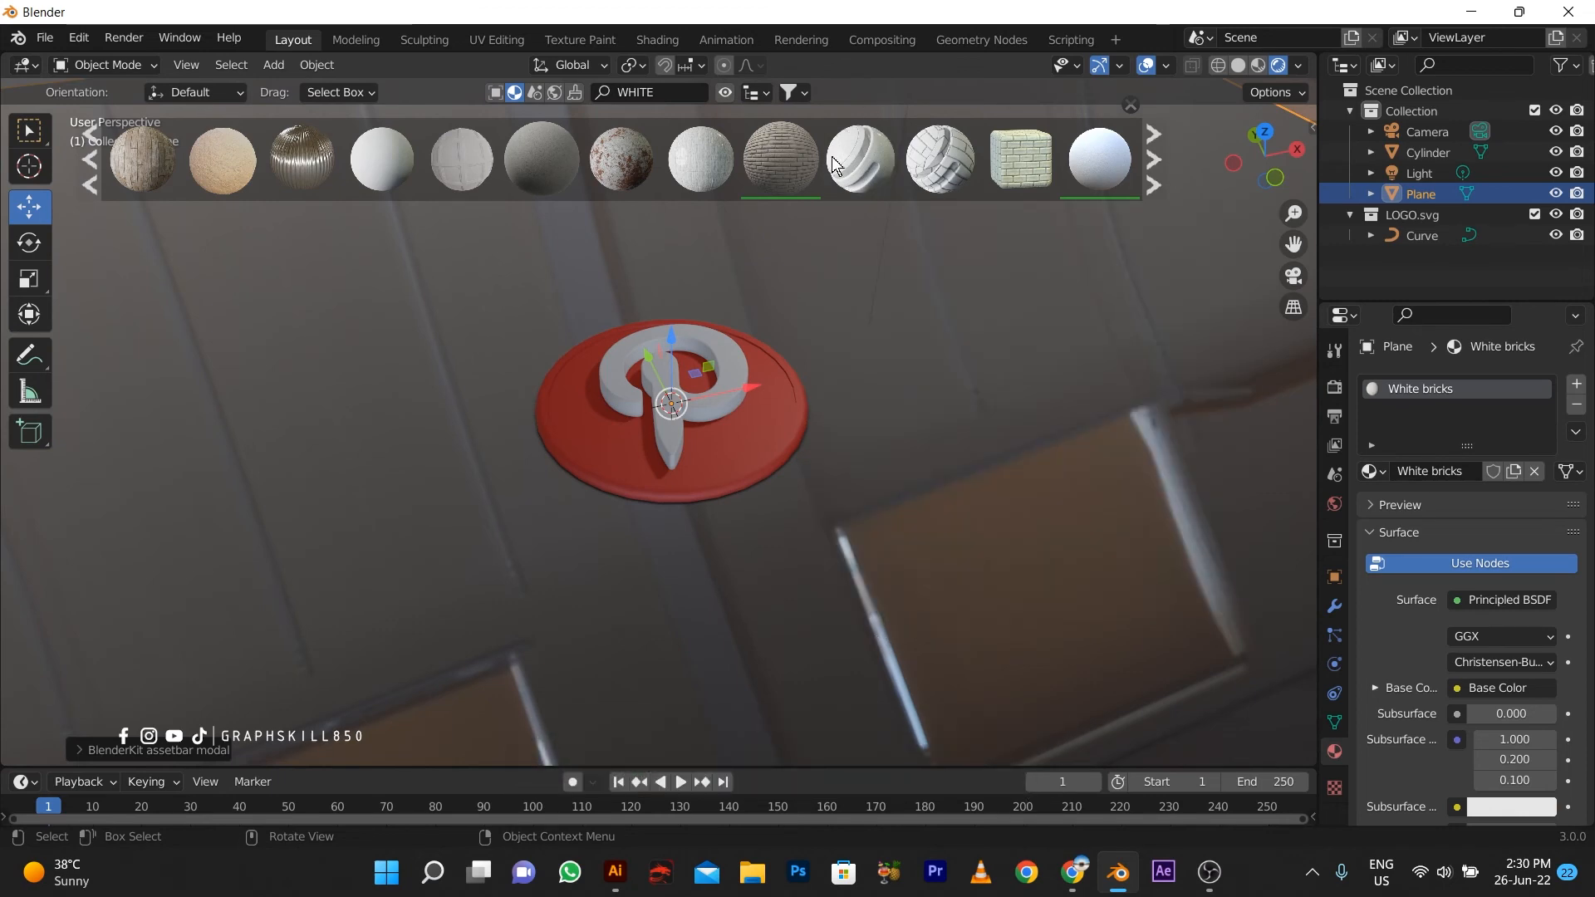
drag(860, 158, 689, 389)
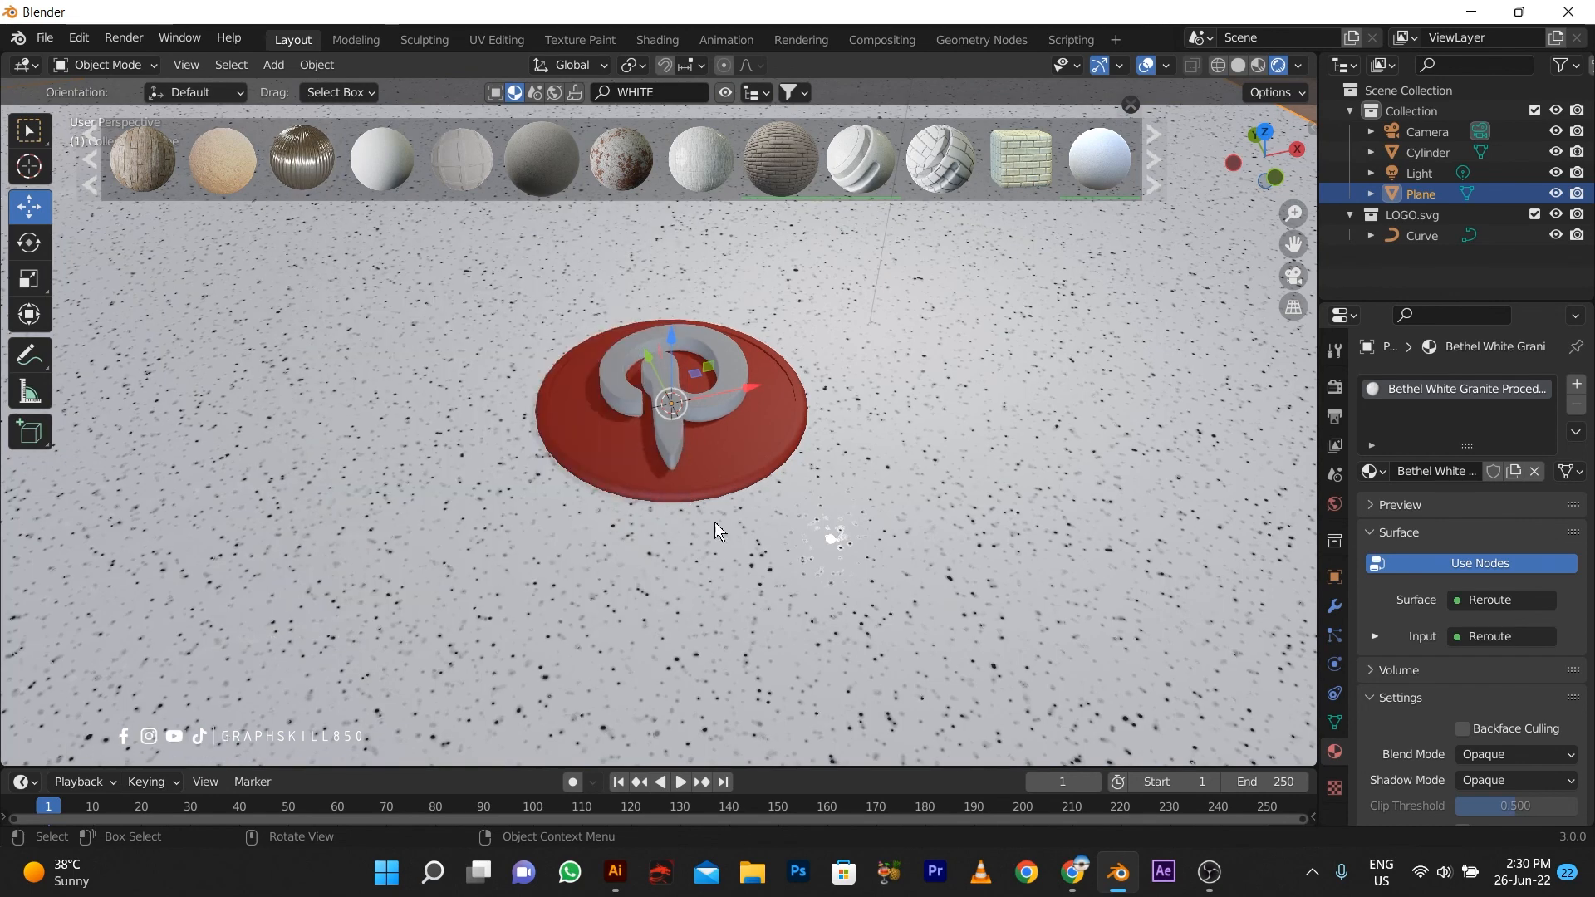
mouse_move(688, 574)
middle_down()
mouse_move(611, 607)
mouse_move(641, 558)
mouse_move(661, 557)
middle_up()
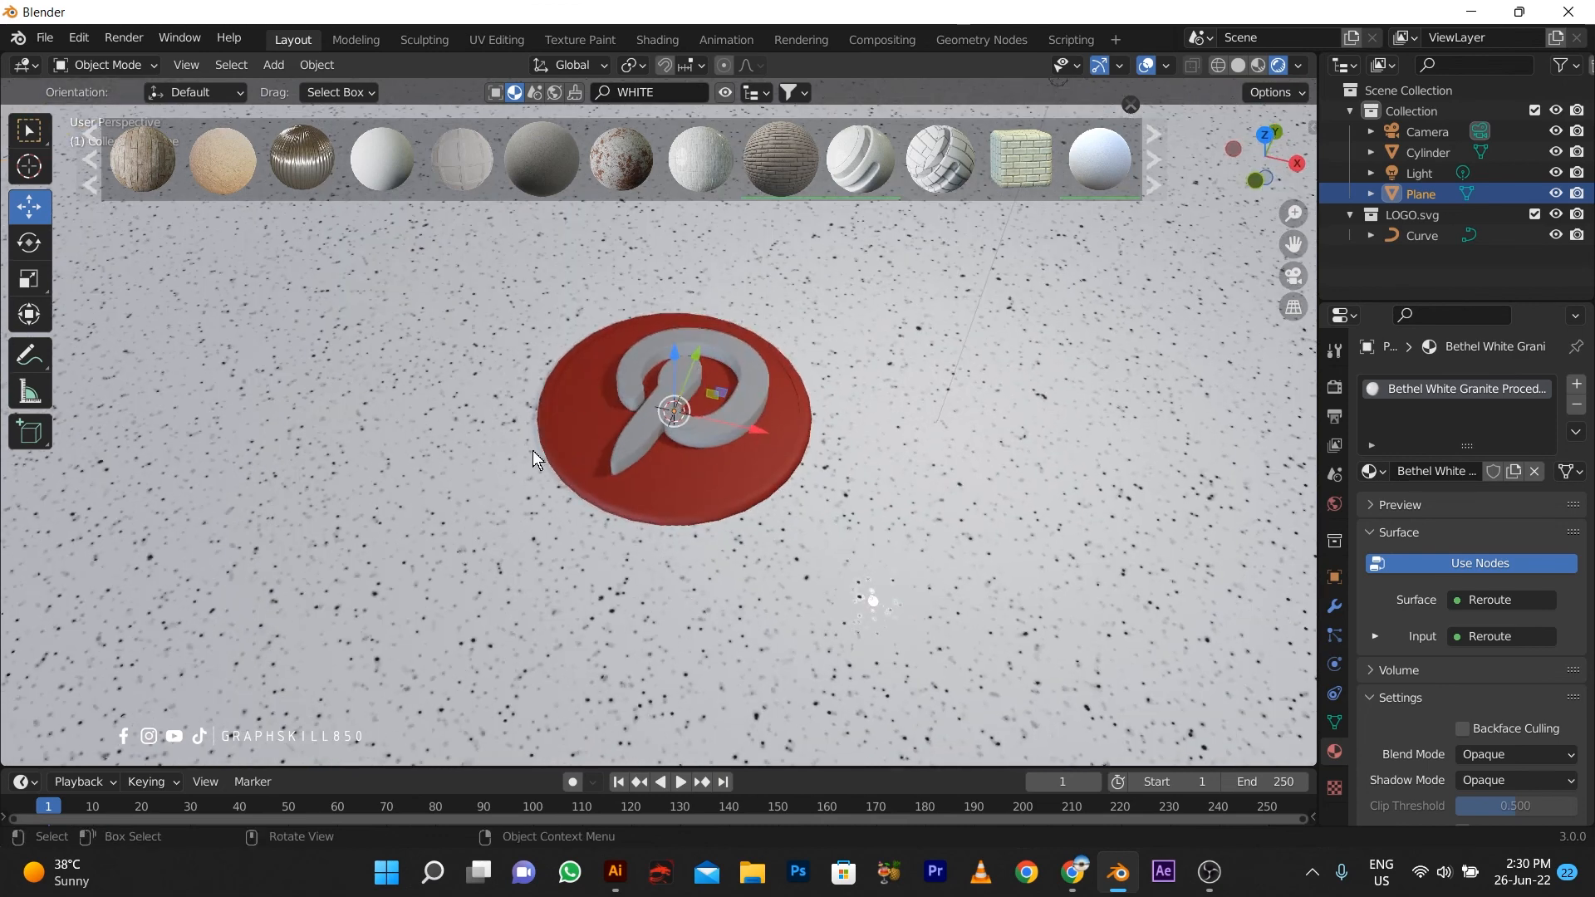
click(1126, 109)
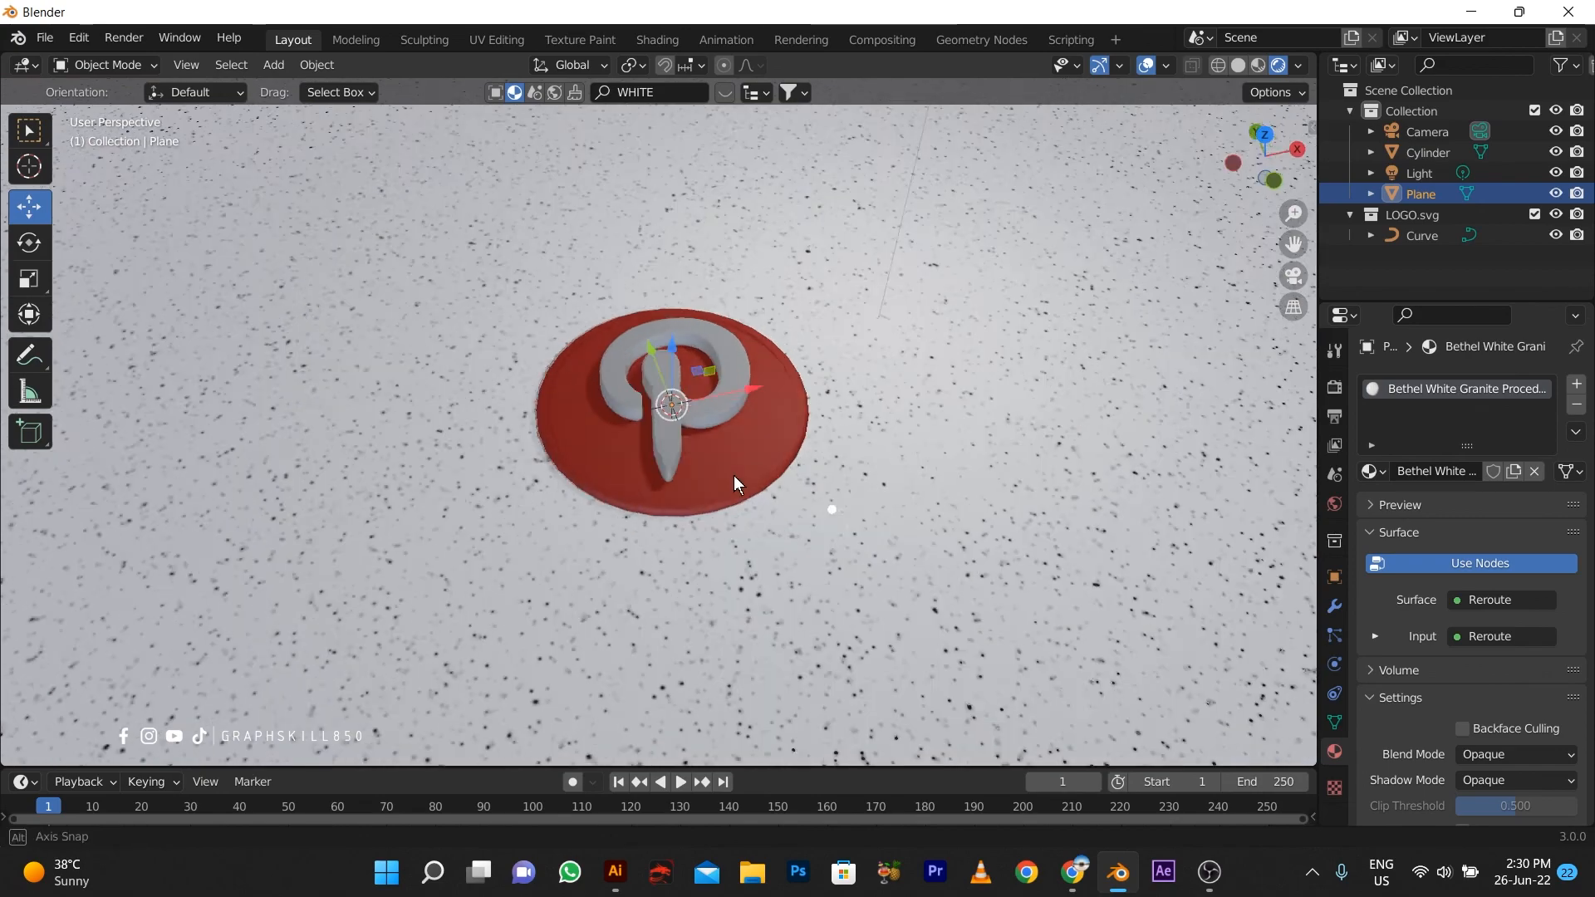